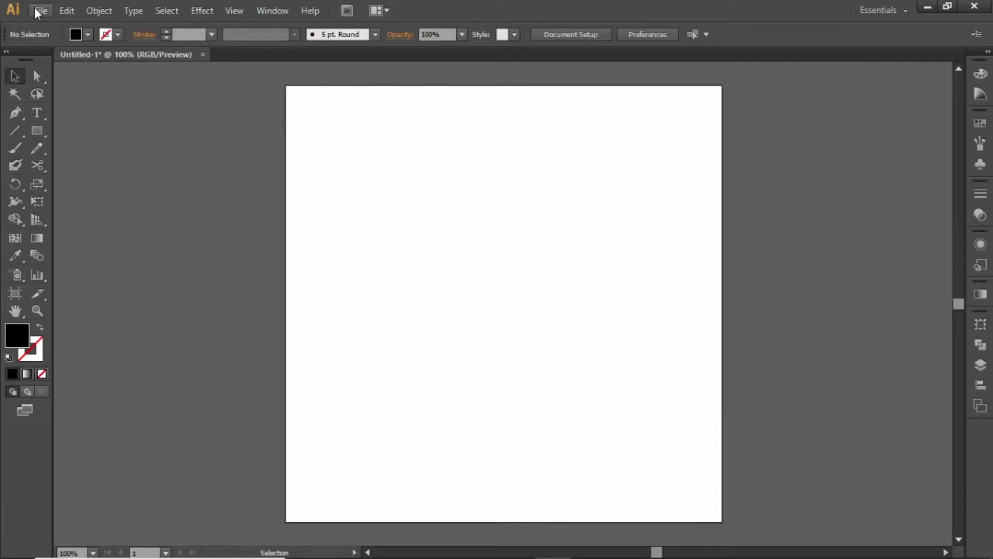
# Step: Start a new document and draw a rectangle covering the whole artboard
pyautogui.click(34, 7)
pyautogui.click(48, 28)
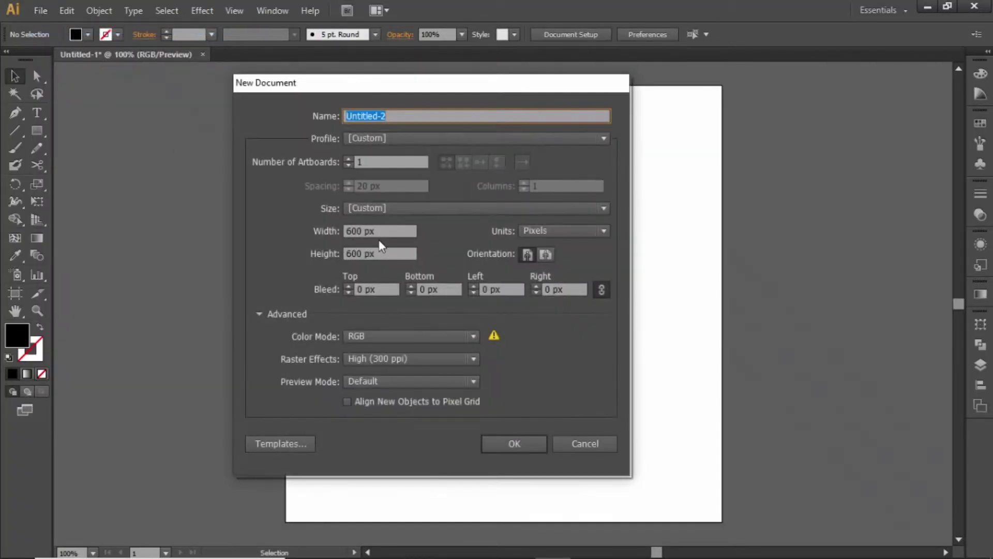
pyautogui.click(574, 440)
pyautogui.click(44, 134)
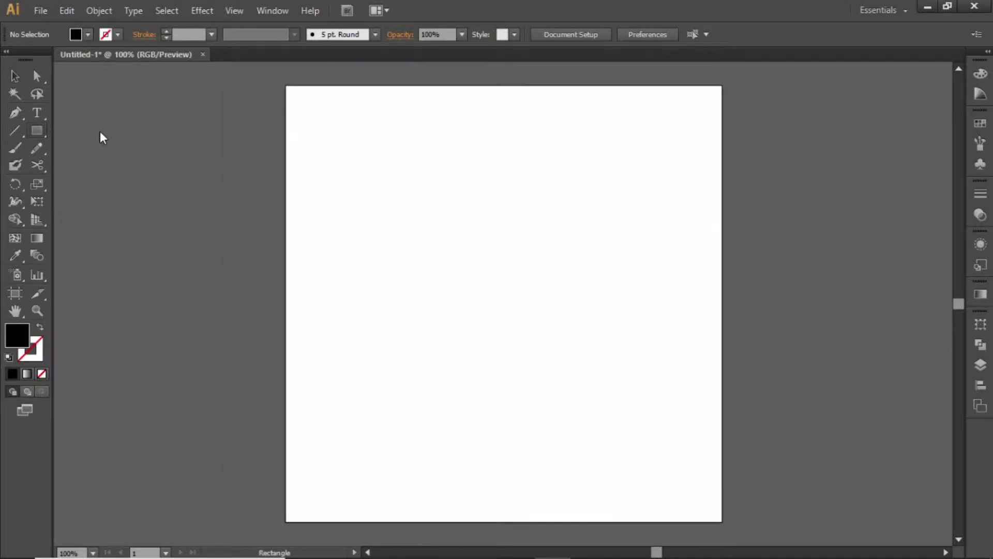
pyautogui.moveTo(287, 87)
pyautogui.mouseDown()
pyautogui.moveTo(324, 152)
pyautogui.moveTo(720, 521)
pyautogui.mouseUp()
pyautogui.press('v')
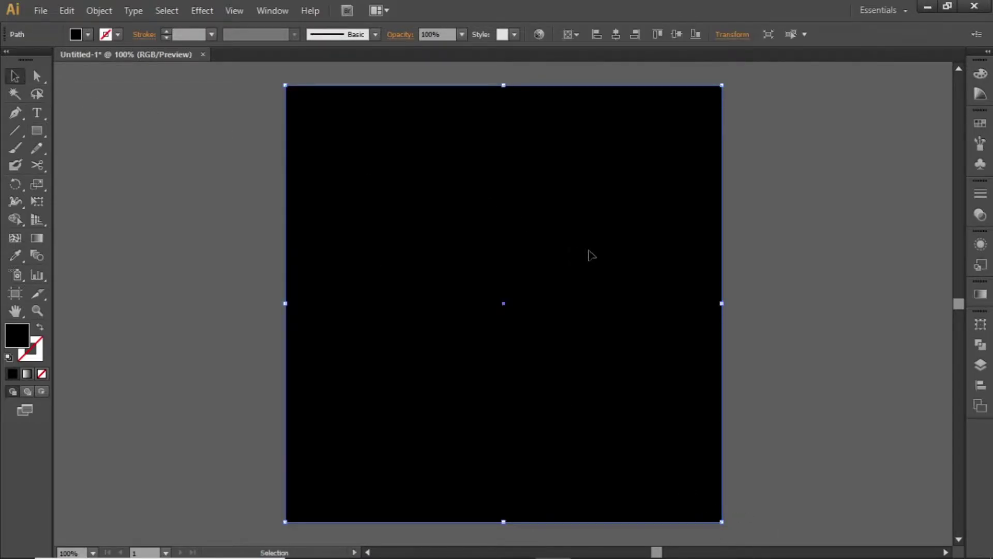
# Step: Fill the rectangle with a reversed radial gradient
pyautogui.click(981, 296)
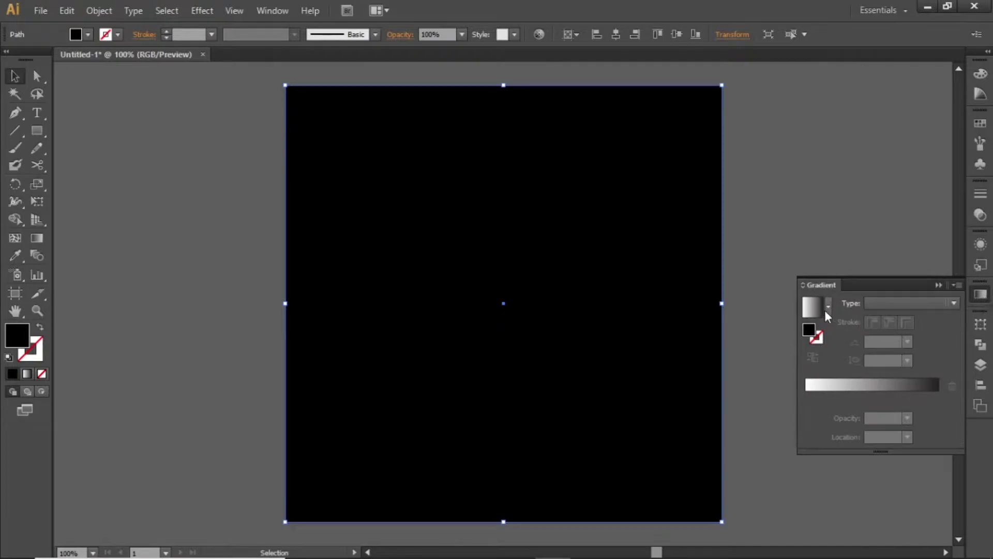
pyautogui.click(825, 310)
pyautogui.click(880, 306)
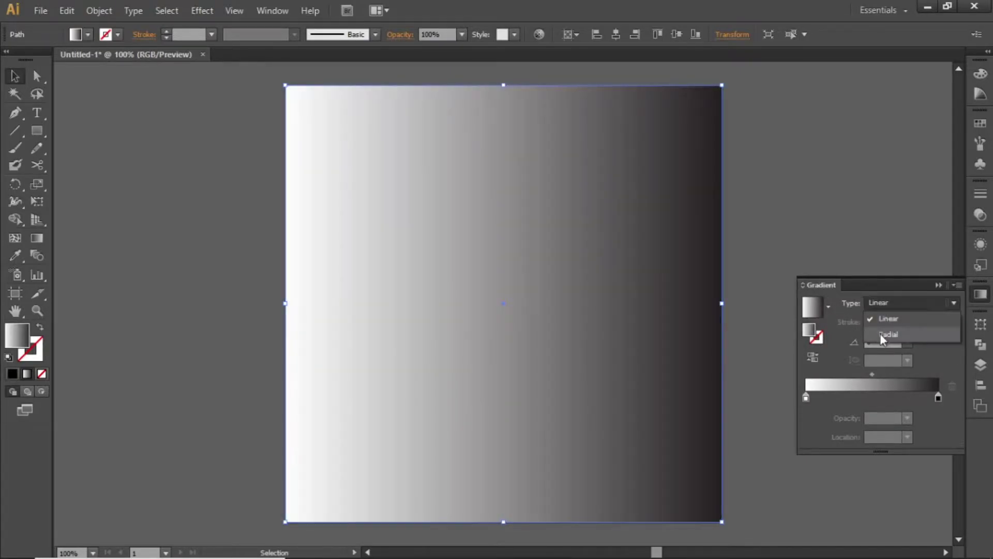
pyautogui.click(880, 333)
pyautogui.click(814, 357)
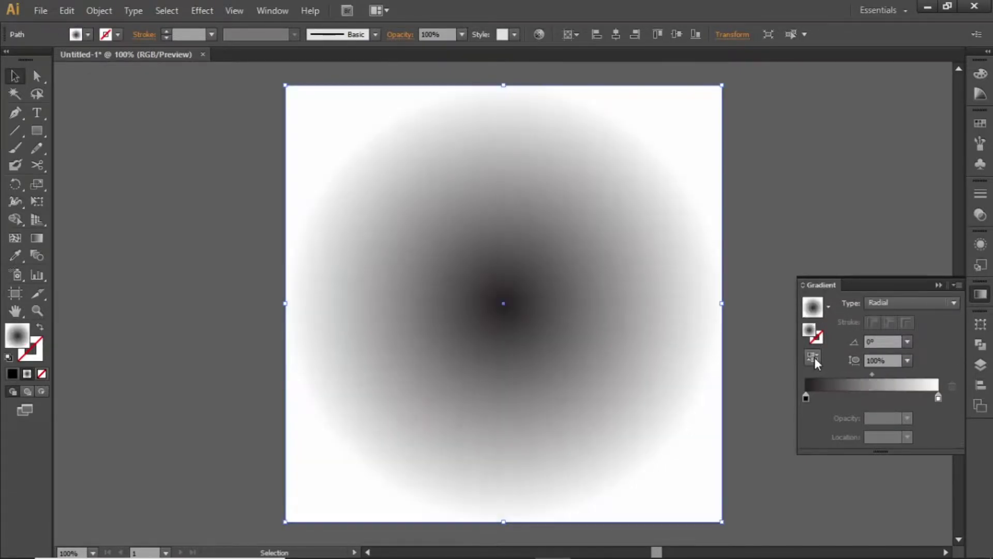
# Step: Colour the gradient's centre stop red and its outer stop dark red
pyautogui.doubleClick(806, 397)
pyautogui.click(800, 307)
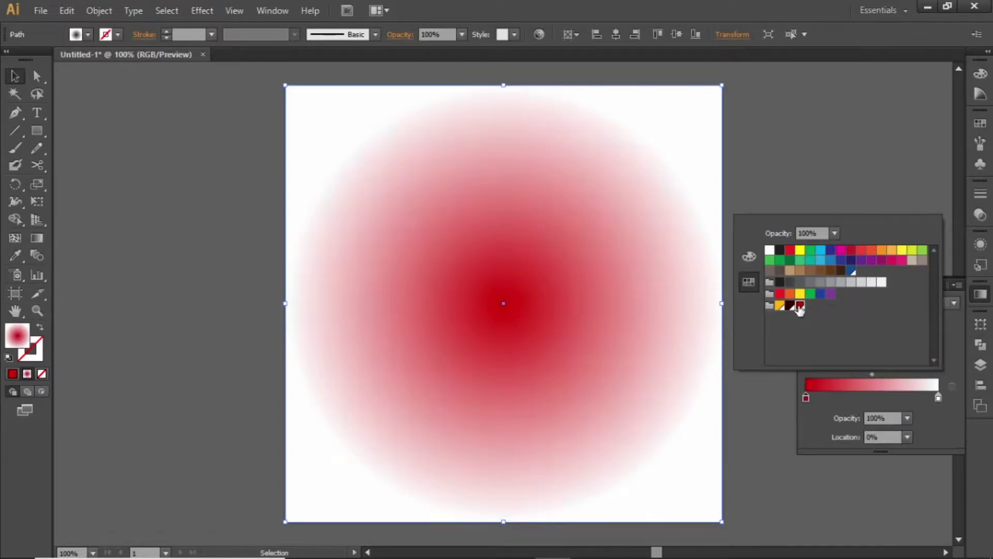
pyautogui.doubleClick(940, 398)
pyautogui.click(790, 307)
pyautogui.click(815, 178)
pyautogui.click(820, 160)
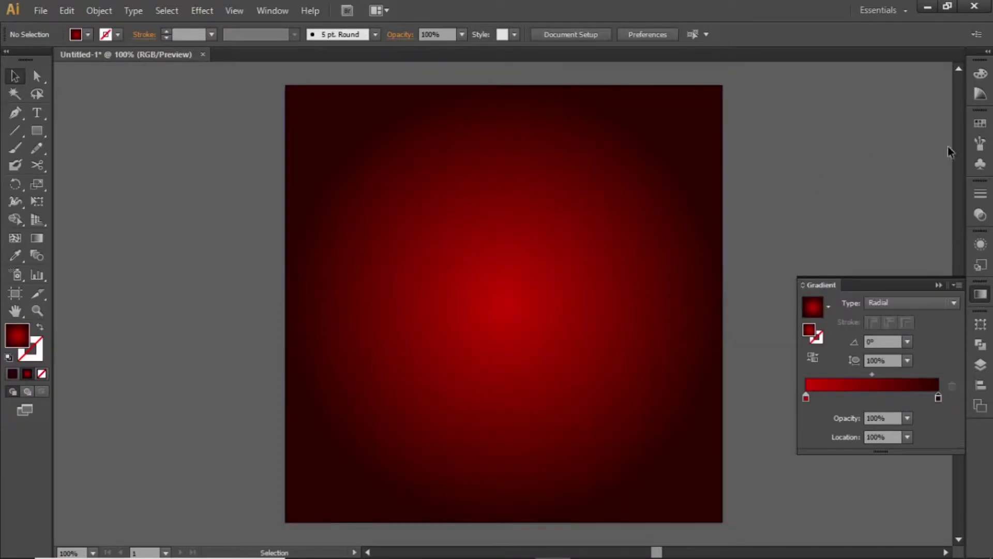
# Step: Confirm the red and dark red swatch colour values as global swatches
pyautogui.click(980, 123)
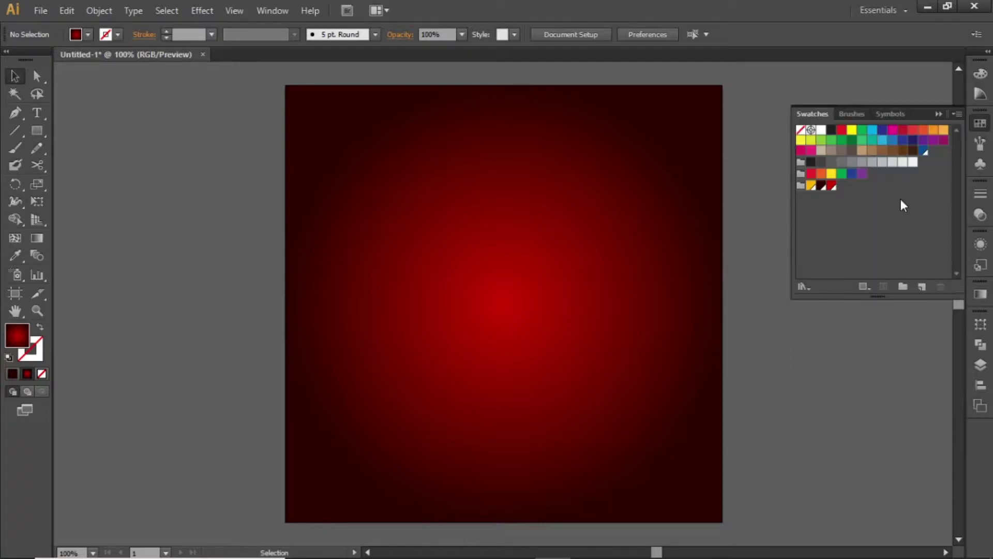
pyautogui.doubleClick(830, 187)
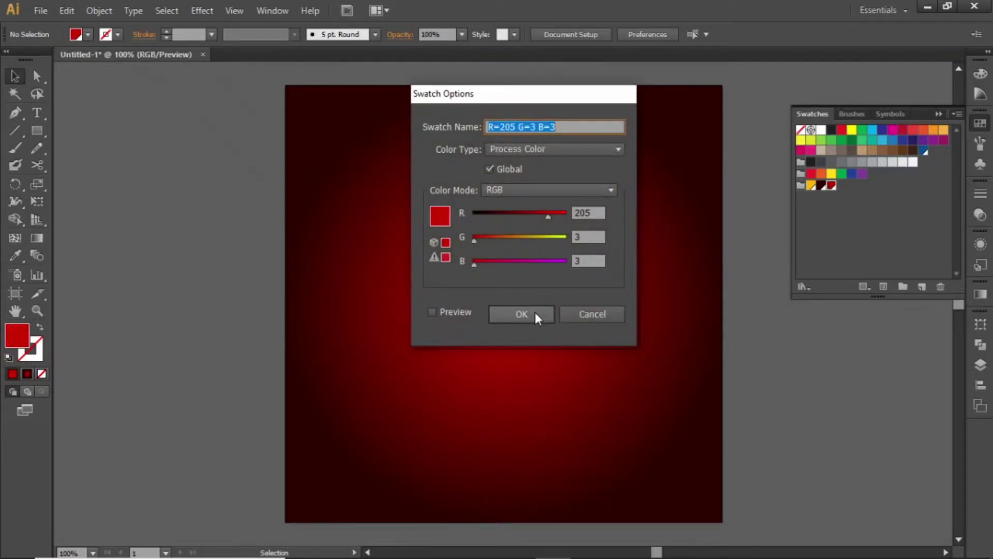
pyautogui.click(534, 313)
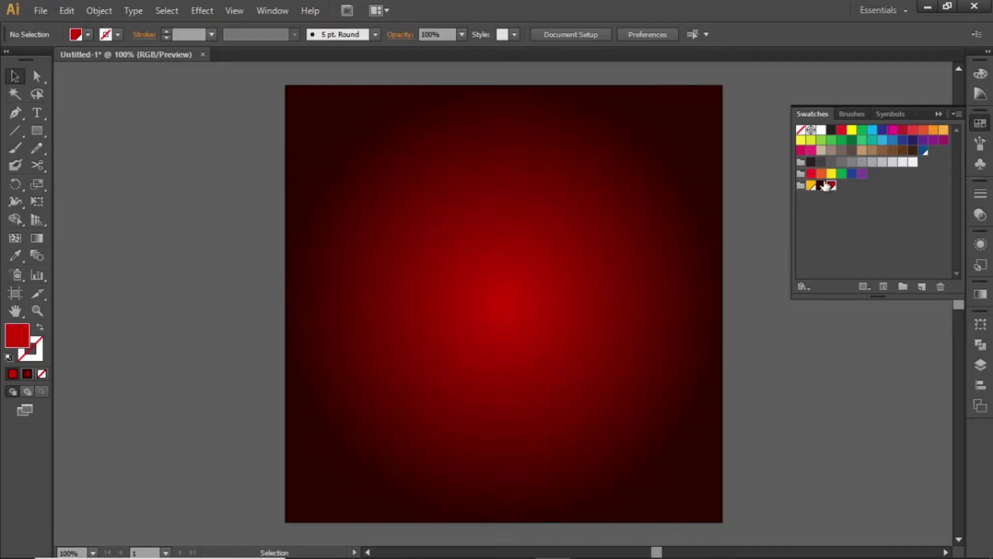
pyautogui.doubleClick(826, 185)
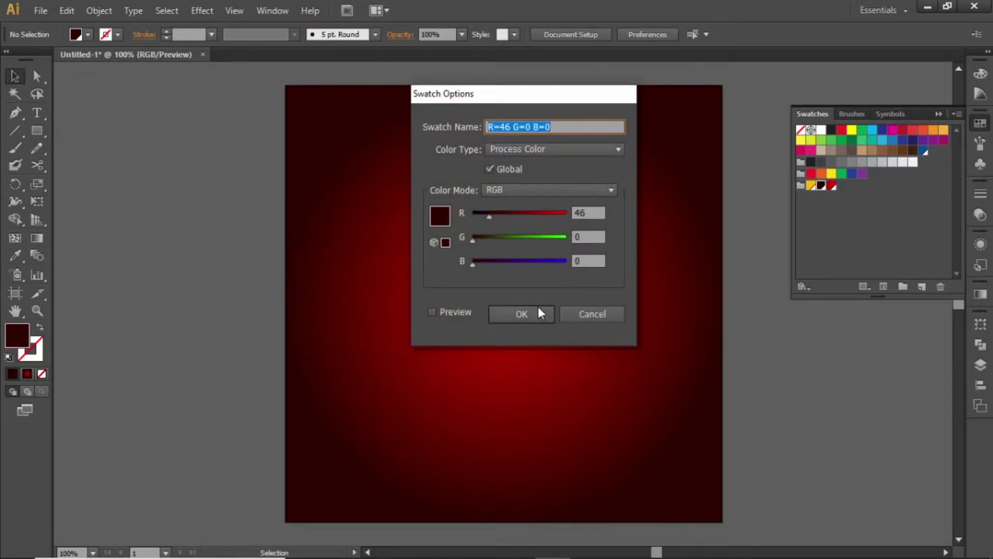
pyautogui.click(538, 313)
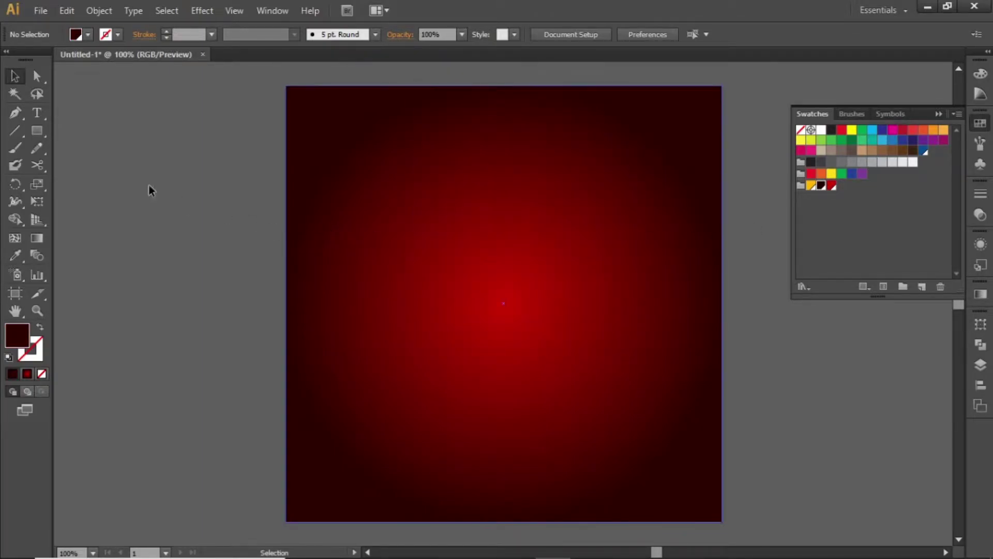
# Step: Pen-draw a narrow triangle from the top edge toward the centre, filled white
pyautogui.click(14, 112)
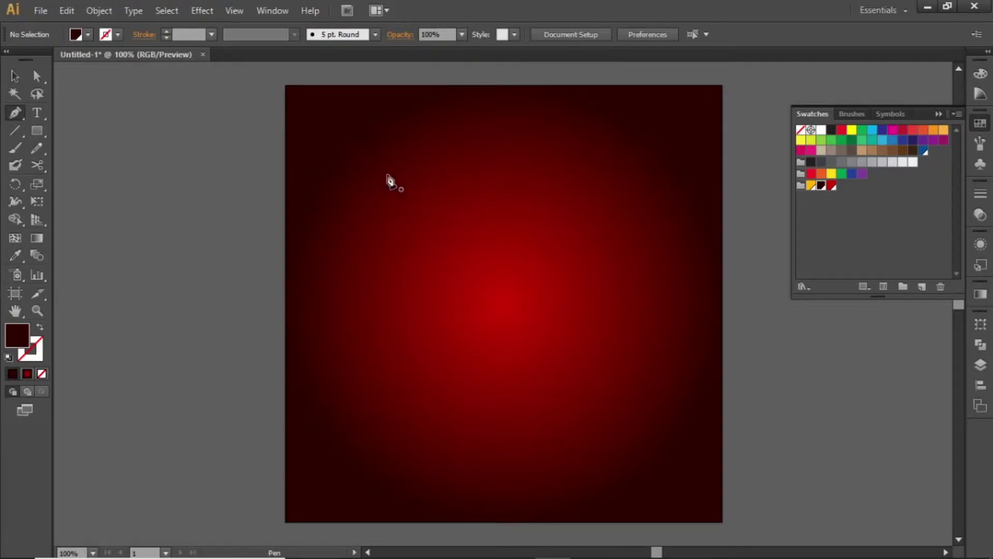
pyautogui.click(470, 140)
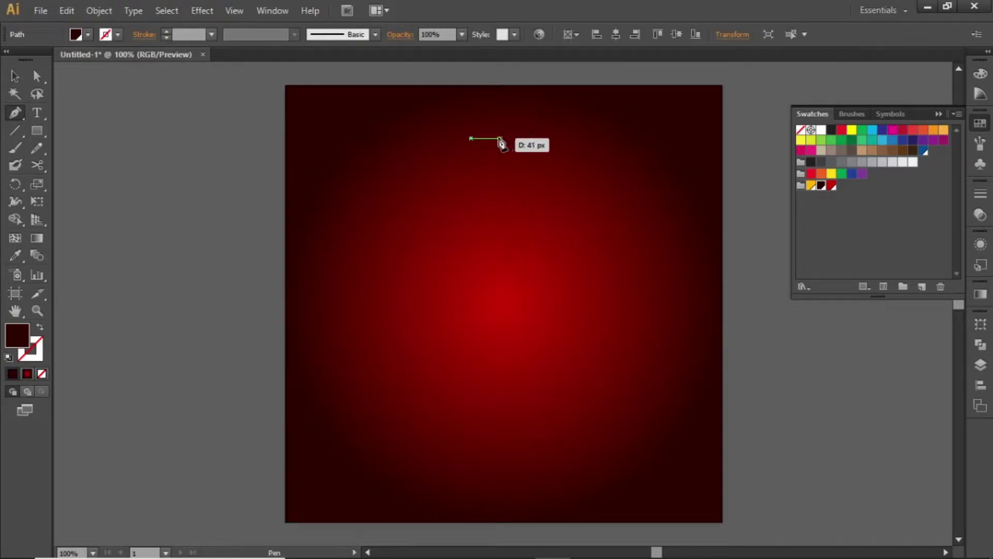
pyautogui.moveTo(501, 143); pyautogui.dragTo(499, 140)
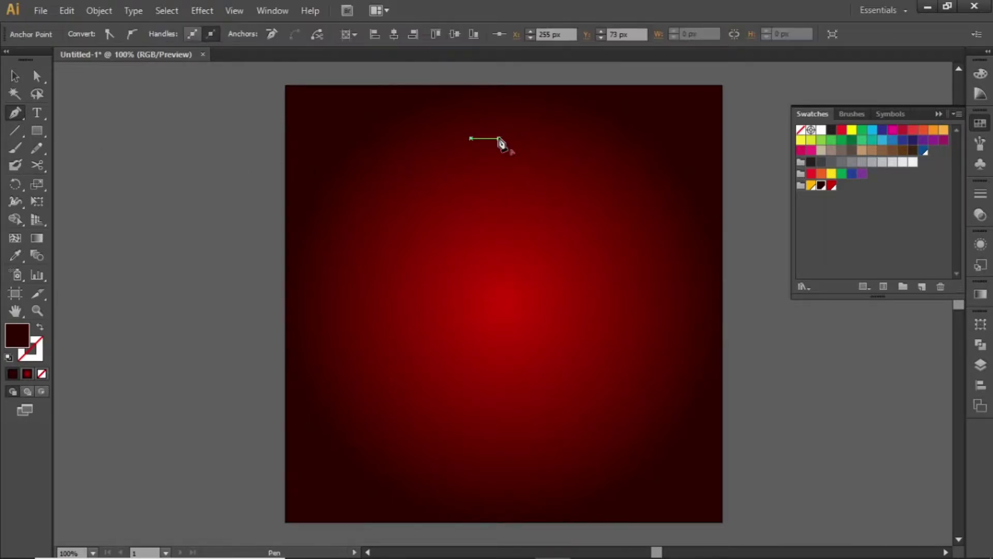
pyautogui.click(485, 320)
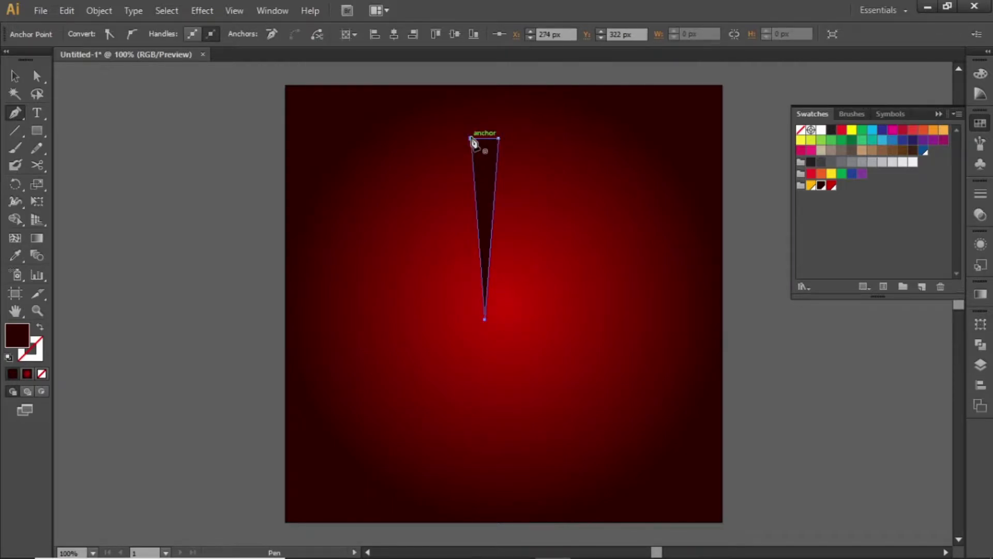
pyautogui.click(472, 139)
pyautogui.click(15, 75)
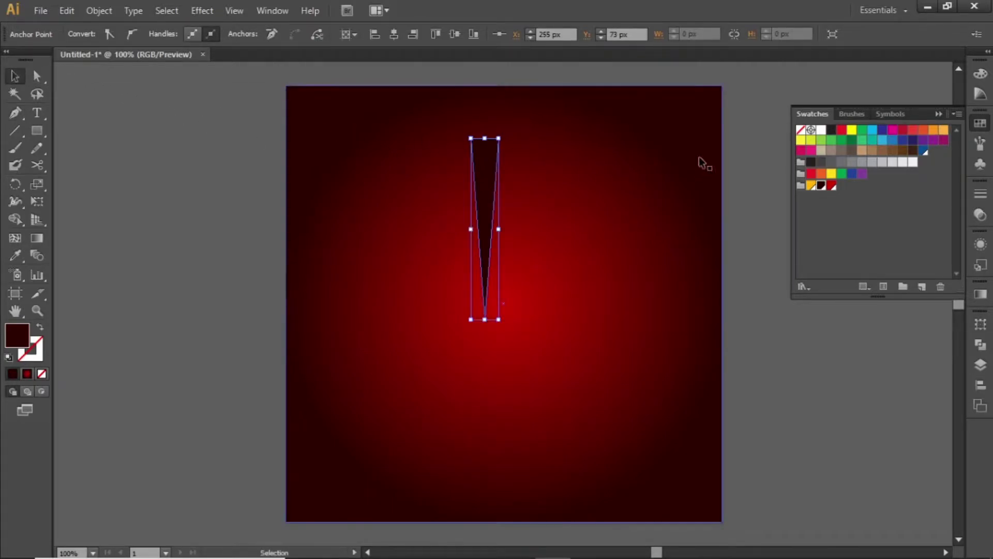
pyautogui.click(821, 131)
pyautogui.click(757, 148)
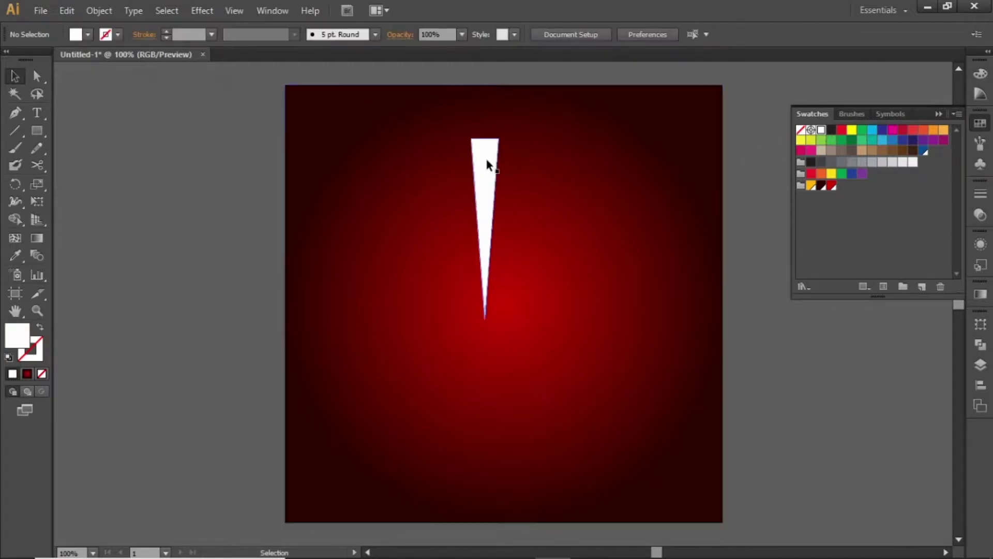
# Step: Move the wedge to the top edge and rotate a copy around the centre
pyautogui.moveTo(487, 164); pyautogui.dragTo(504, 124)
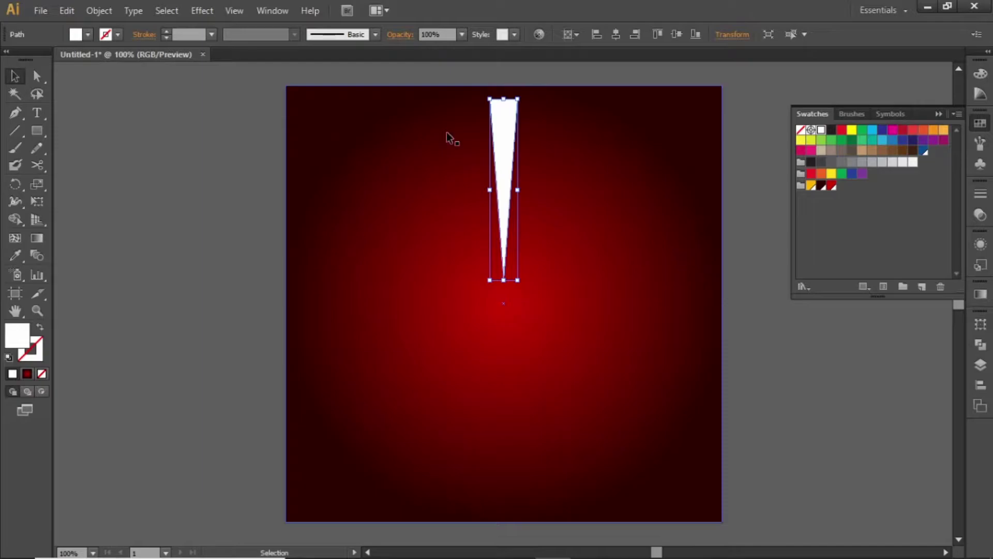
pyautogui.click(15, 185)
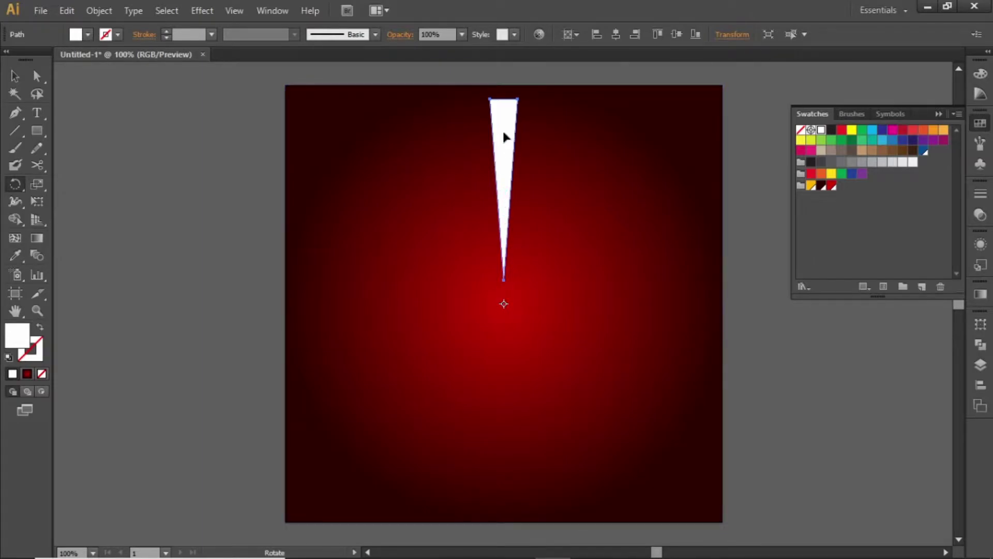
pyautogui.moveTo(510, 137); pyautogui.dragTo(541, 140)
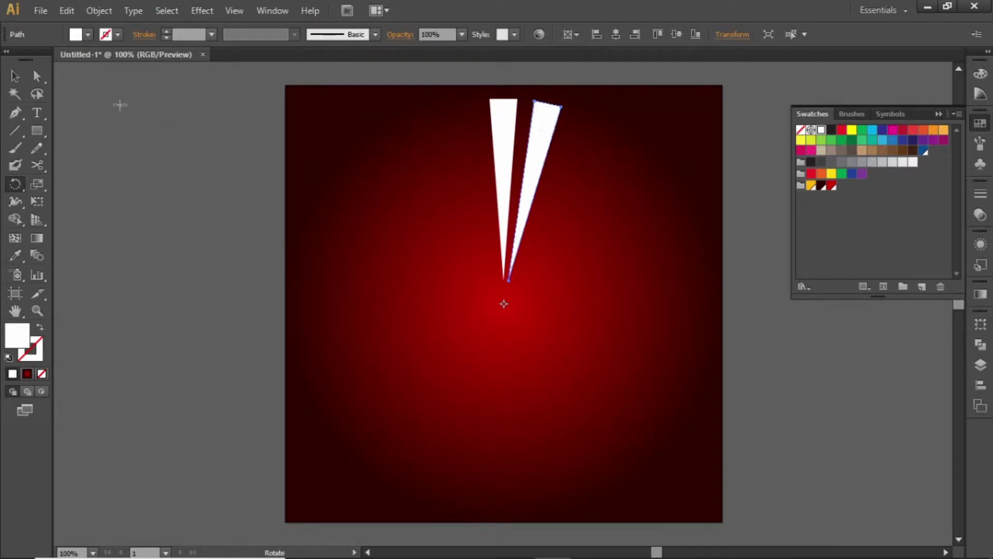
pyautogui.click(16, 76)
# Step: Repeat the rotated copy with Ctrl+D until wedges circle the centre
pyautogui.press('a')
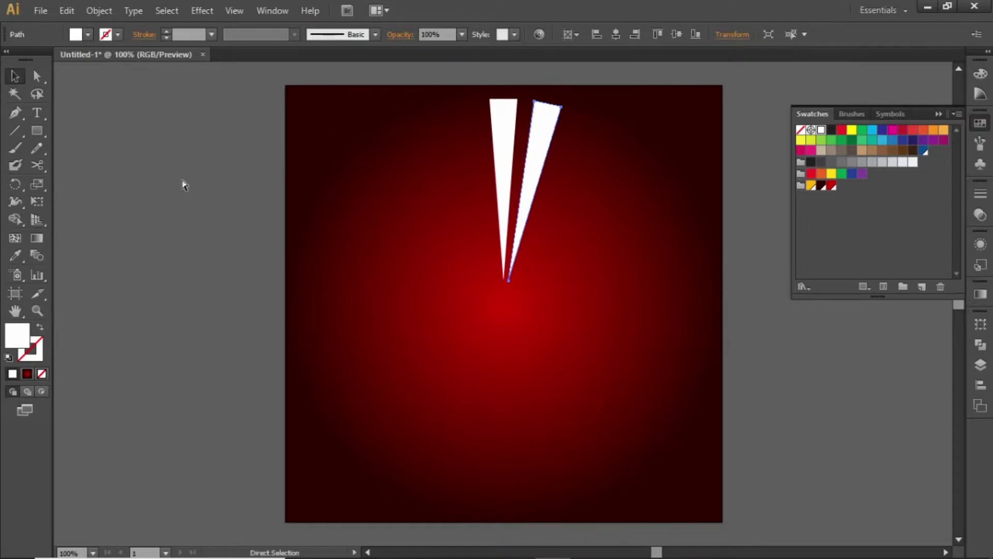
pyautogui.hotkey('ctrl', 'd')
pyautogui.hotkey('ctrl', 'd')
pyautogui.hotkey('ctrl', 'd')
pyautogui.hotkey('ctrl', 'd')
pyautogui.hotkey('ctrl', 'd')
pyautogui.hotkey('ctrl', 'd')
pyautogui.hotkey('ctrl', 'd')
pyautogui.hotkey('ctrl', 'd')
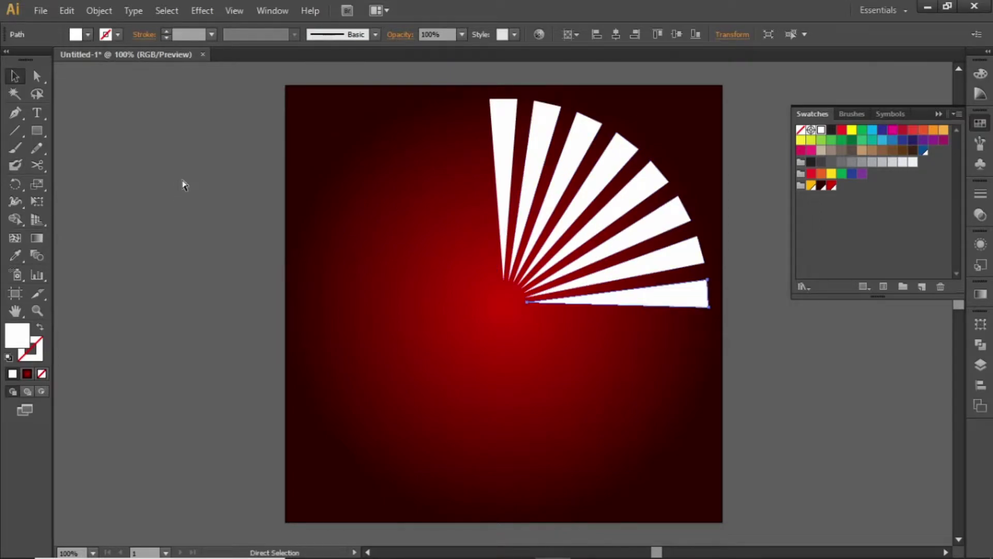
pyautogui.hotkey('ctrl', 'd')
pyautogui.hotkey('ctrl', 'd')
pyautogui.hotkey('ctrl', 'd')
pyautogui.hotkey('ctrl', 'd')
pyautogui.hotkey('ctrl', 'd')
pyautogui.hotkey('ctrl', 'd')
pyautogui.hotkey('ctrl', 'd')
pyautogui.hotkey('ctrl', 'd')
pyautogui.hotkey('ctrl', 'd')
pyautogui.hotkey('ctrl', 'd')
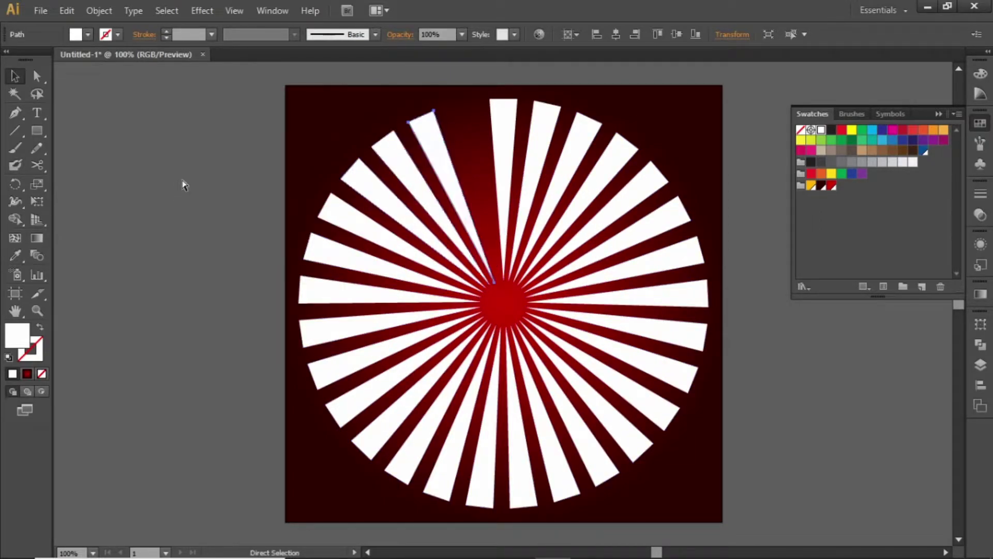
pyautogui.hotkey('ctrl', 'd')
pyautogui.press('v')
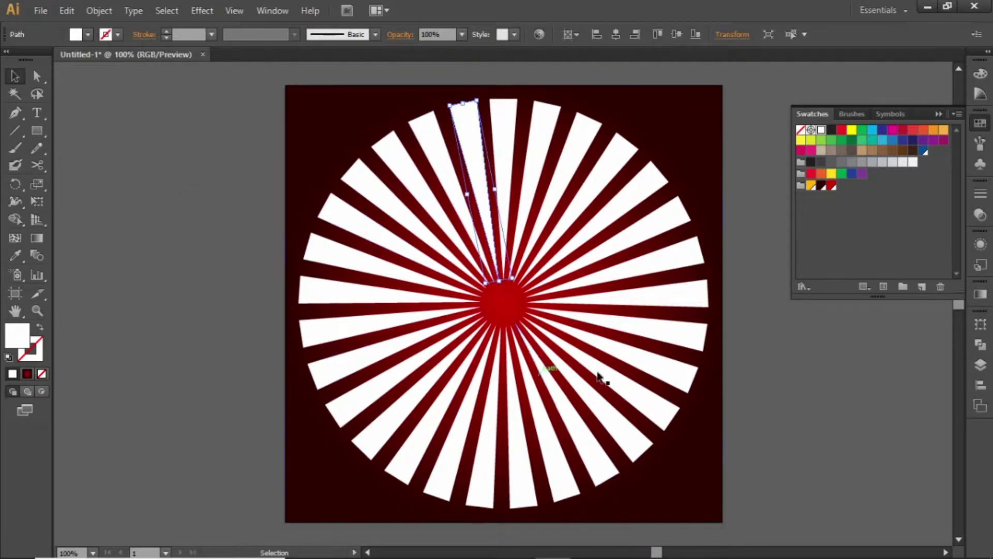
pyautogui.keyDown('shift'); pyautogui.click(550, 161); pyautogui.keyUp('shift')
# Step: Group all wedges except the background, at 10% opacity with dark red fill
pyautogui.click(191, 180)
pyautogui.hotkey('ctrl', 'a')
pyautogui.keyDown('shift'); pyautogui.click(314, 138); pyautogui.keyUp('shift')
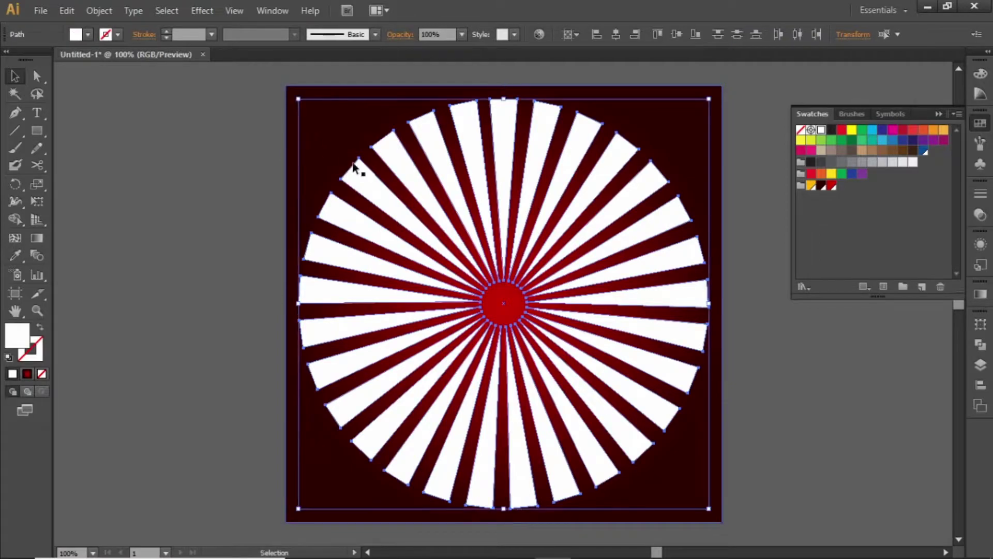
pyautogui.hotkey('ctrl', 'g')
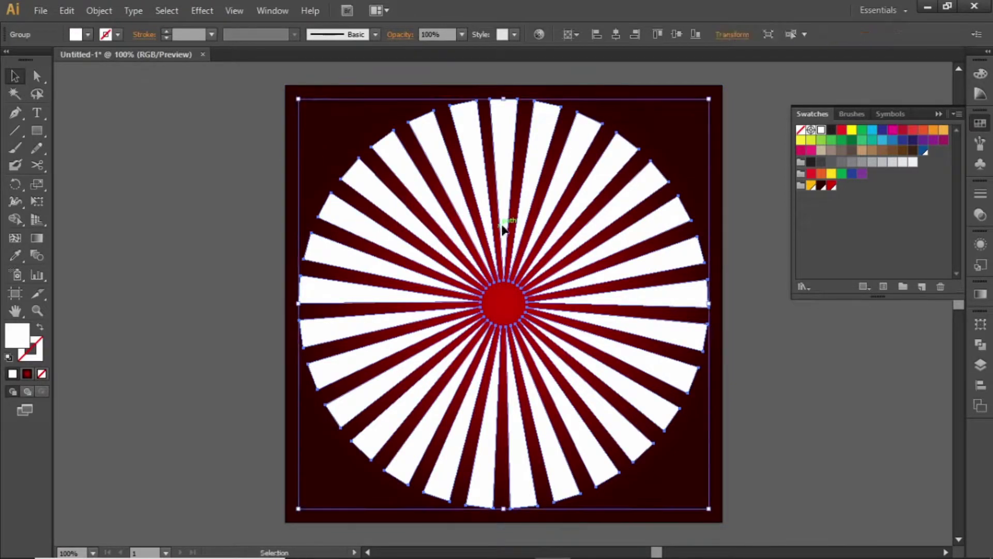
pyautogui.click(461, 35)
pyautogui.click(479, 71)
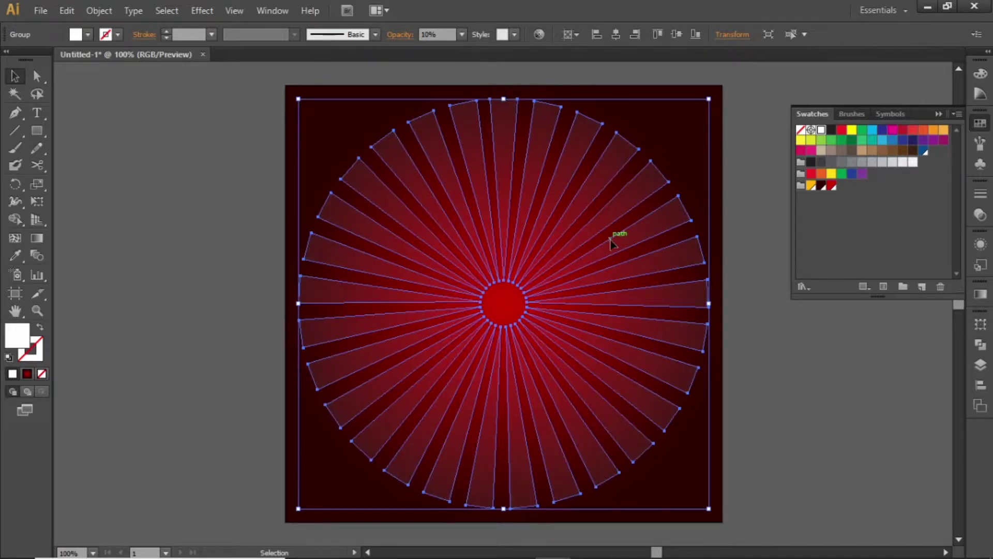
pyautogui.click(820, 187)
pyautogui.click(767, 200)
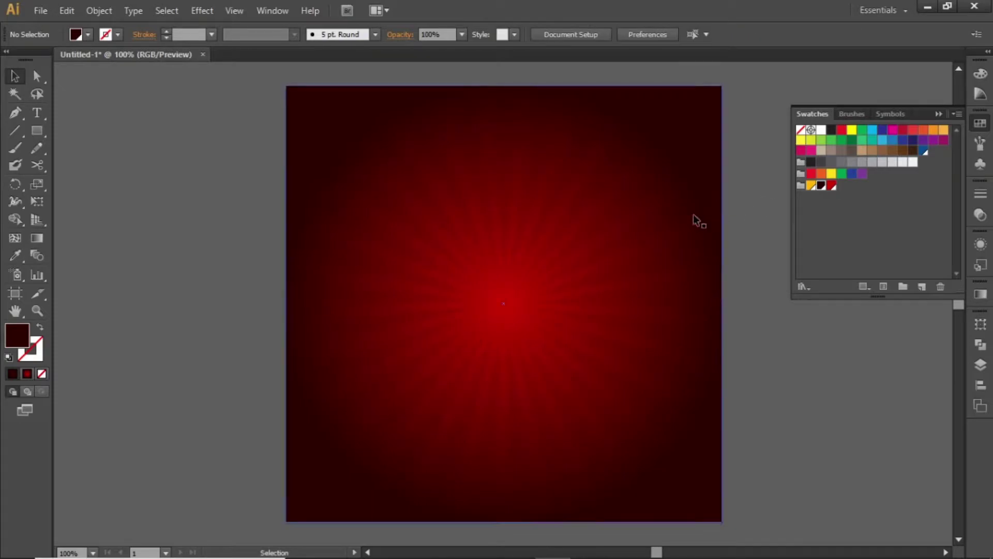
# Step: Scale the wedge group far past the artboard edges and reposition it
pyautogui.click(637, 211)
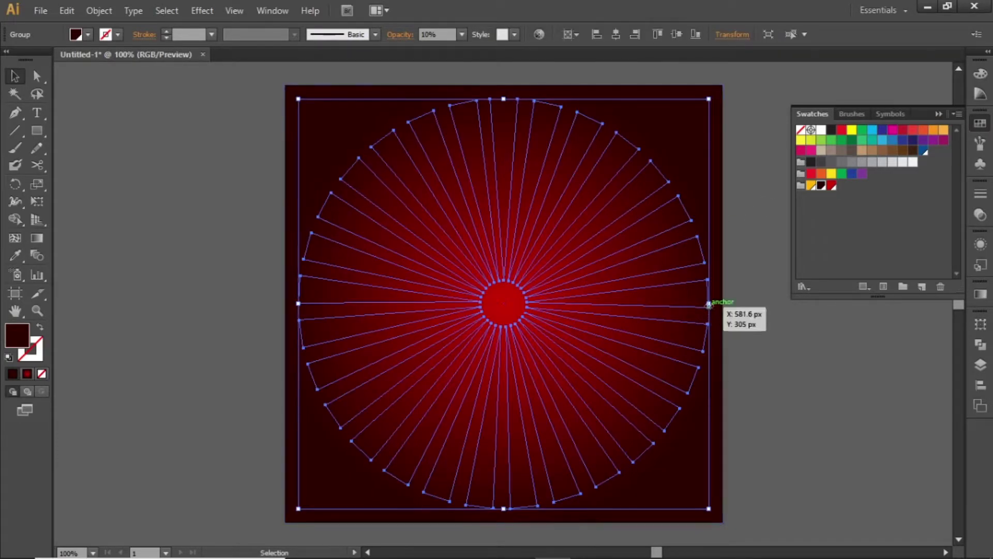
pyautogui.moveTo(709, 303); pyautogui.dragTo(840, 328)
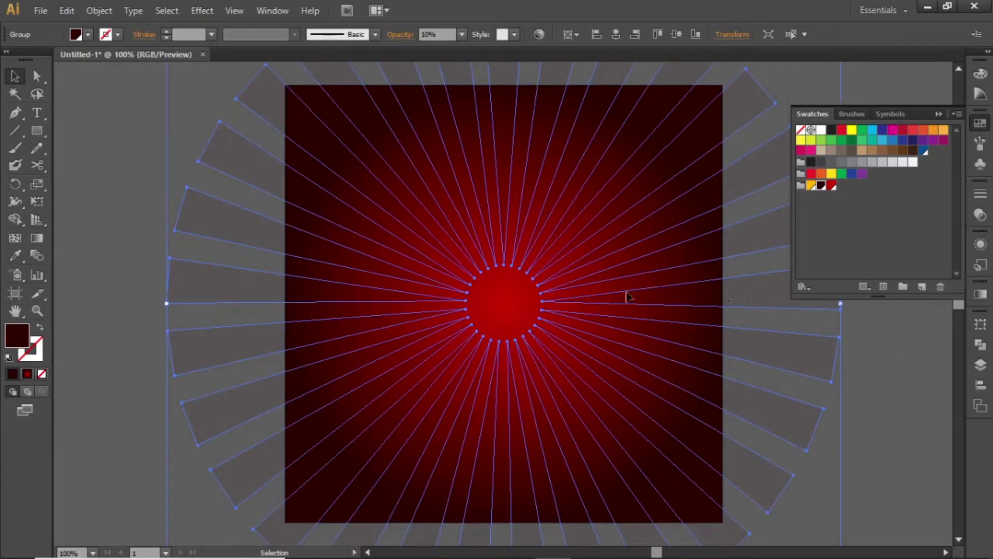
pyautogui.moveTo(578, 315)
pyautogui.mouseDown()
pyautogui.moveTo(606, 364)
pyautogui.moveTo(543, 379)
pyautogui.moveTo(549, 373)
pyautogui.mouseUp()
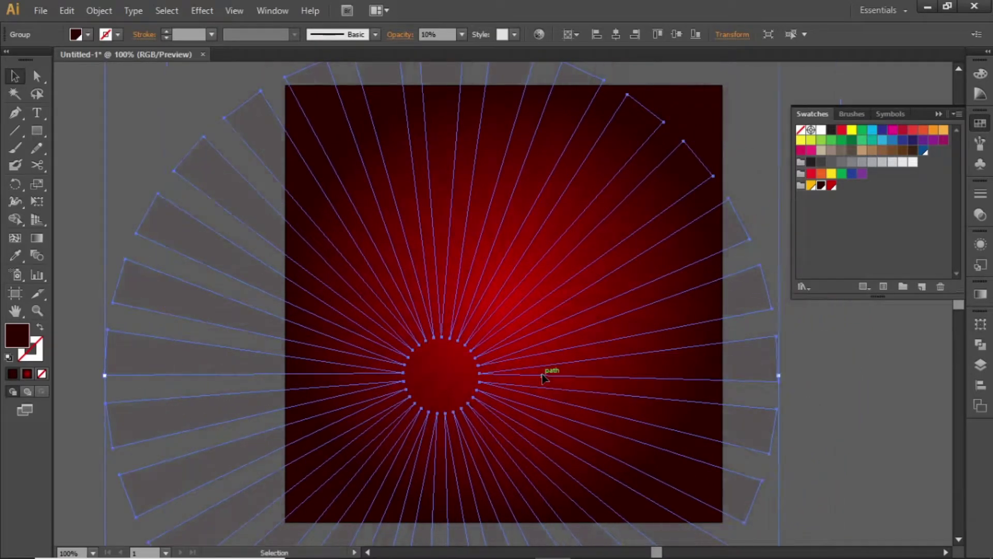
pyautogui.moveTo(778, 376); pyautogui.dragTo(863, 374)
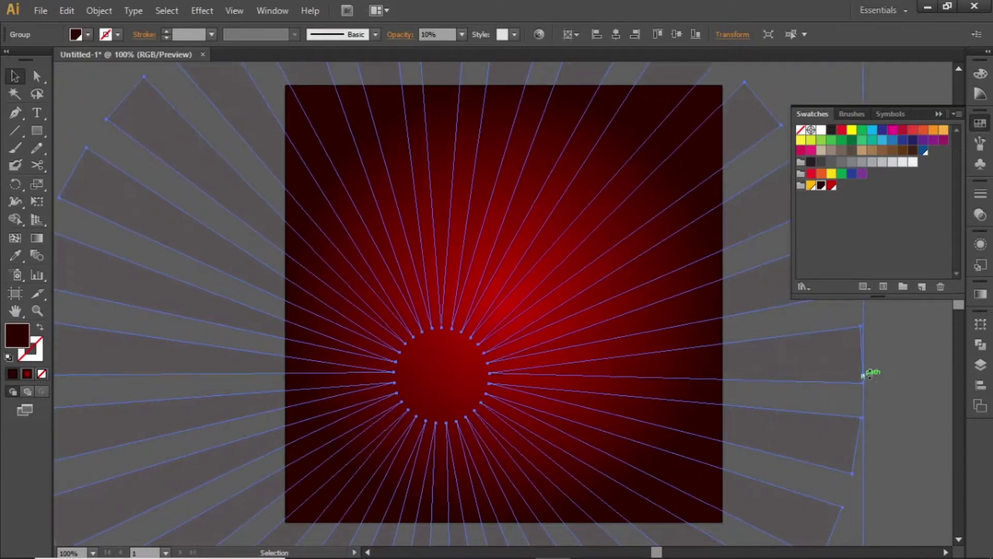
pyautogui.click(884, 358)
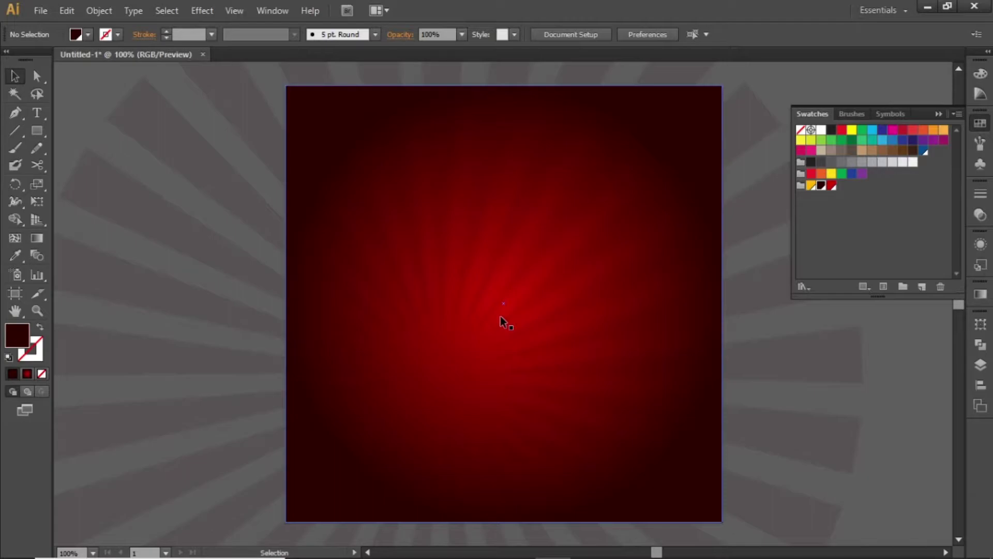
# Step: Drag Footwear.png from the (7) Shoes Social Media Post folder into the banner
pyautogui.click(409, 551)
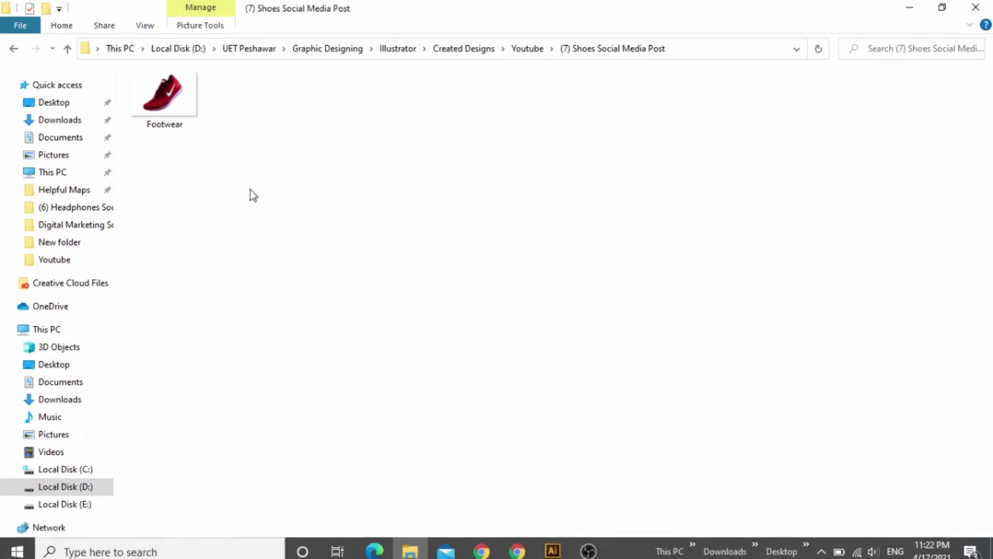
pyautogui.moveTo(165, 97)
pyautogui.mouseDown()
pyautogui.moveTo(519, 547)
pyautogui.moveTo(567, 553)
pyautogui.moveTo(494, 339)
pyautogui.mouseUp()
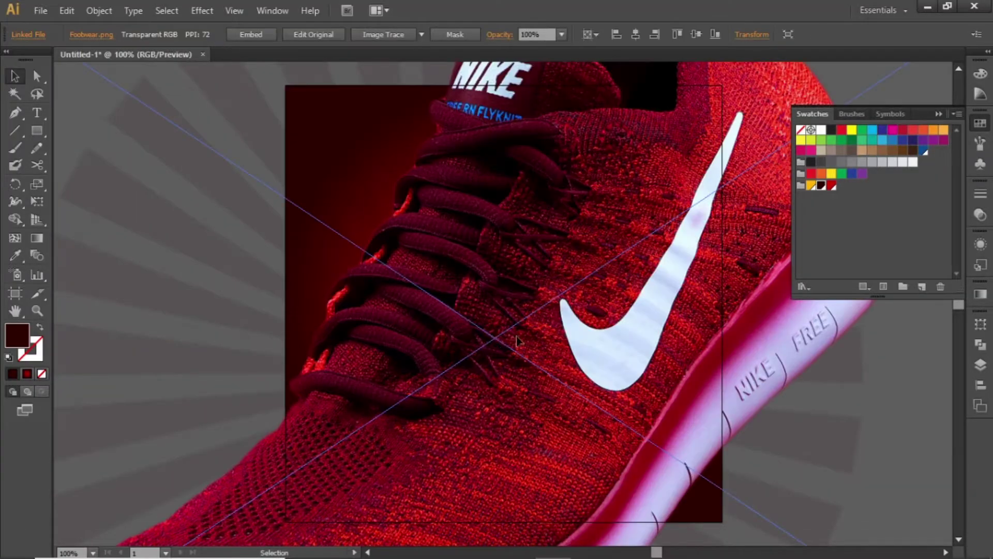
# Step: Shrink the Footwear photo, centre it on the artboard, and enlarge it to full width
pyautogui.hotkey('ctrl', '-')
pyautogui.hotkey('ctrl', '-')
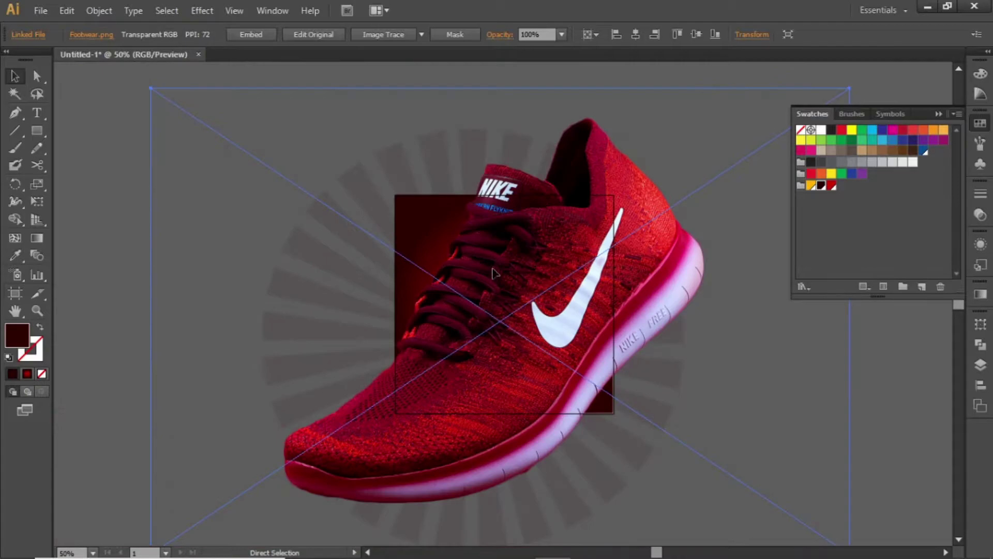
pyautogui.moveTo(849, 321); pyautogui.dragTo(598, 320)
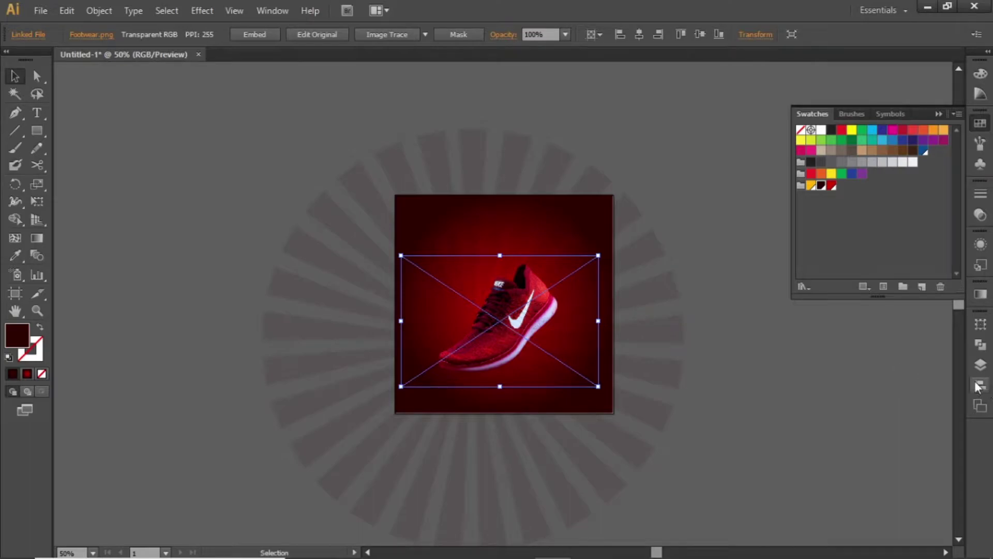
pyautogui.hotkey('ctrl', '0')
pyautogui.click(980, 385)
pyautogui.click(838, 351)
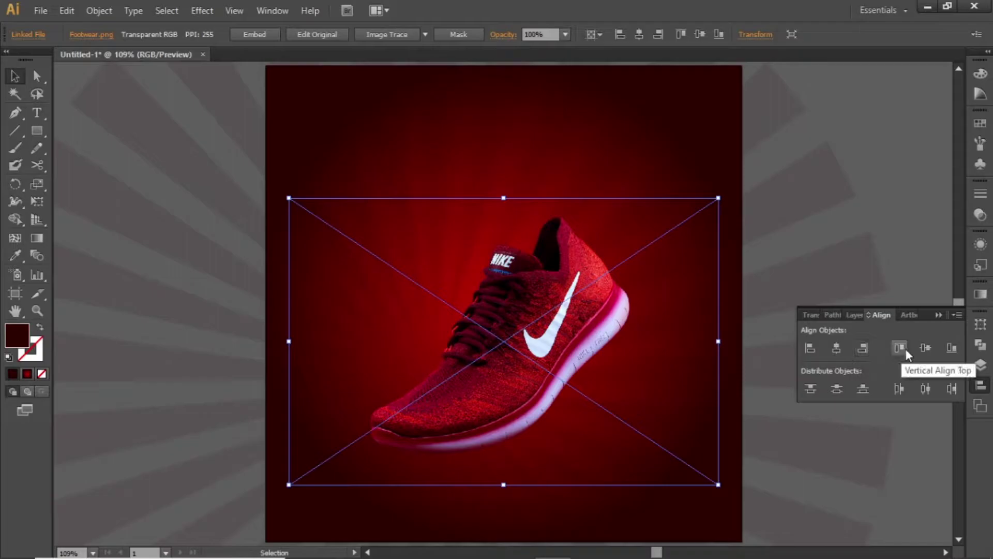
pyautogui.click(922, 348)
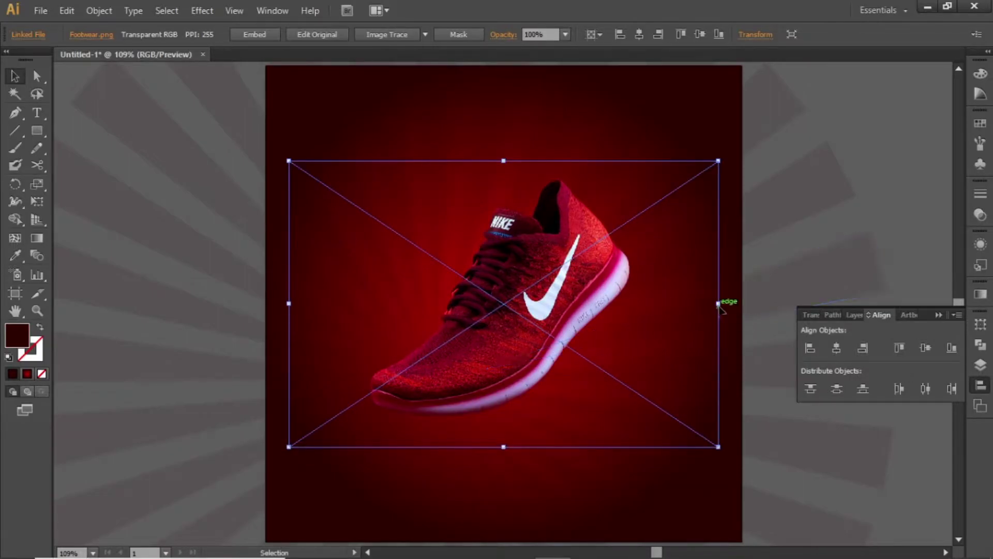
pyautogui.moveTo(718, 303); pyautogui.dragTo(740, 304)
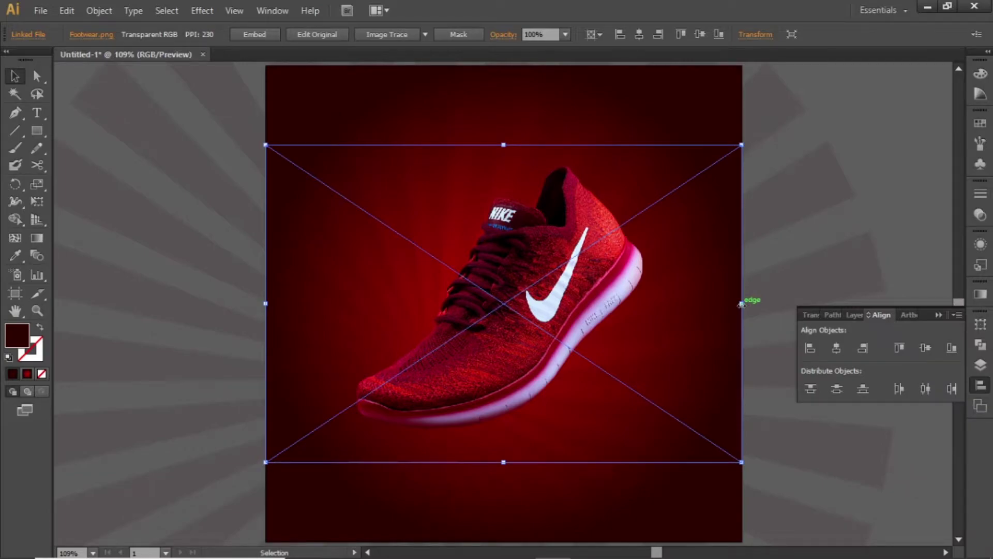
pyautogui.click(836, 166)
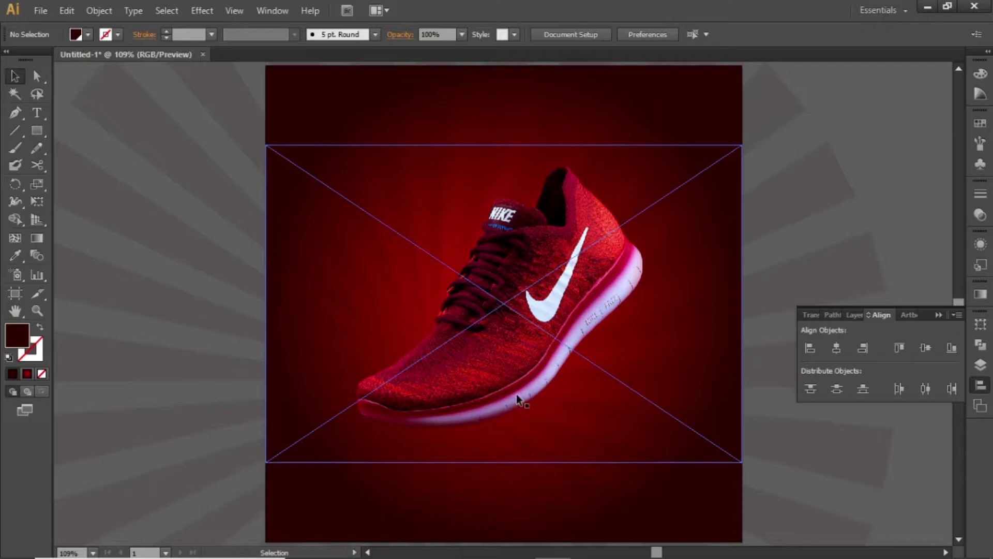
pyautogui.moveTo(516, 394); pyautogui.dragTo(465, 326)
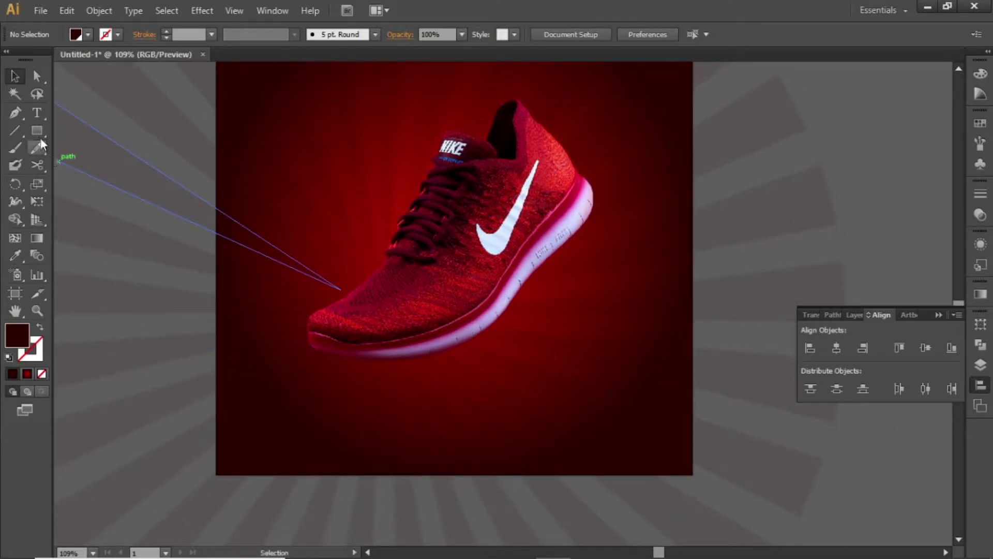
# Step: Draw a flat ellipse below the shoe with a #000000 fill
pyautogui.moveTo(39, 133); pyautogui.dragTo(117, 165)
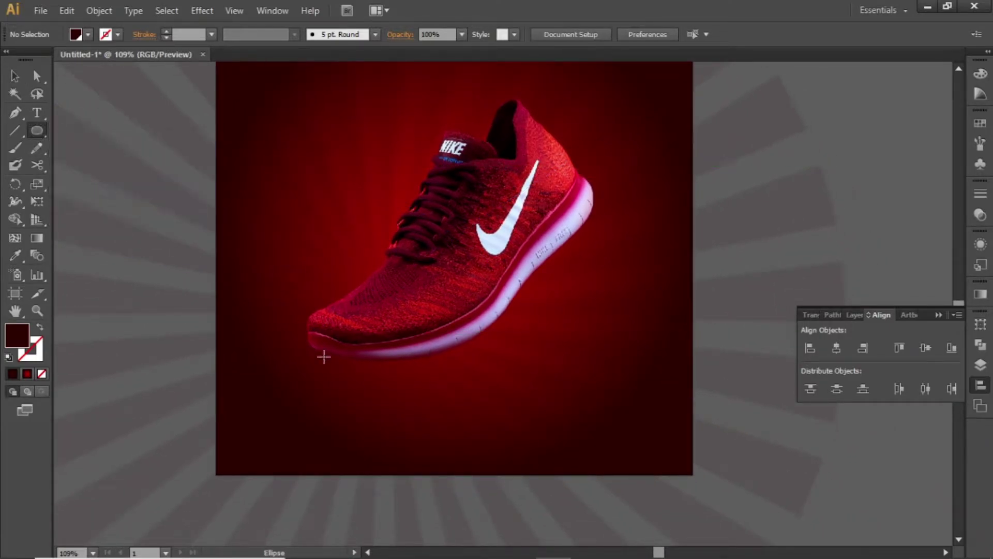
pyautogui.moveTo(334, 369); pyautogui.dragTo(554, 393)
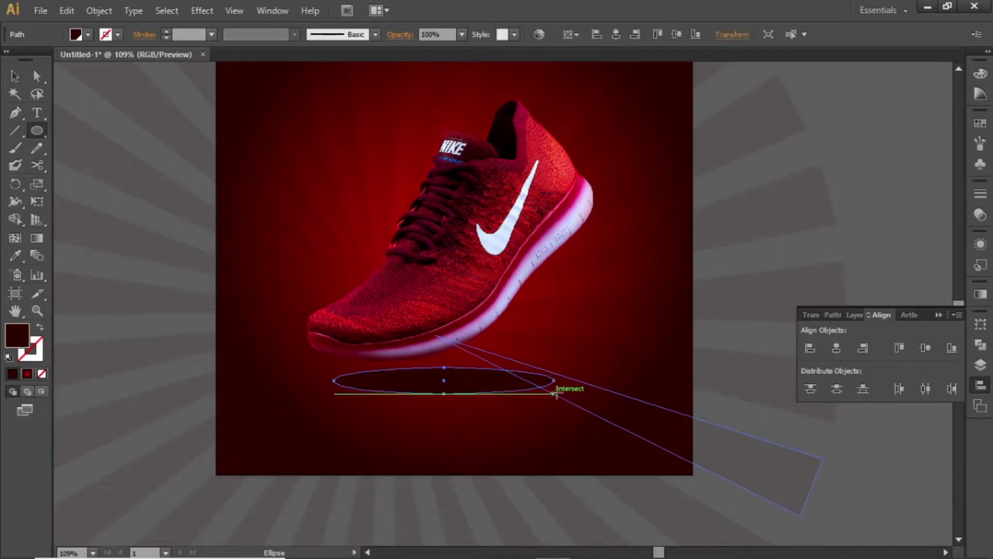
pyautogui.press('v')
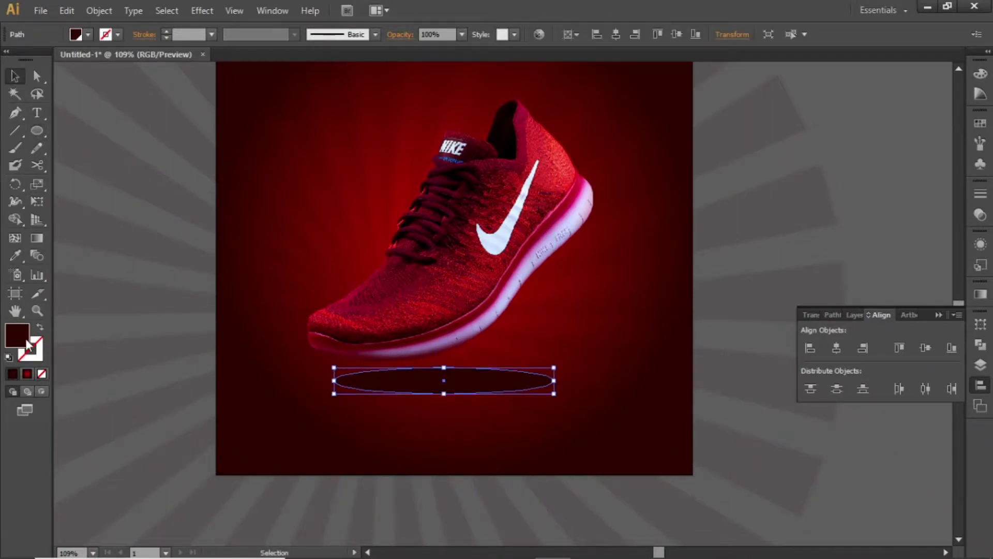
pyautogui.doubleClick(18, 335)
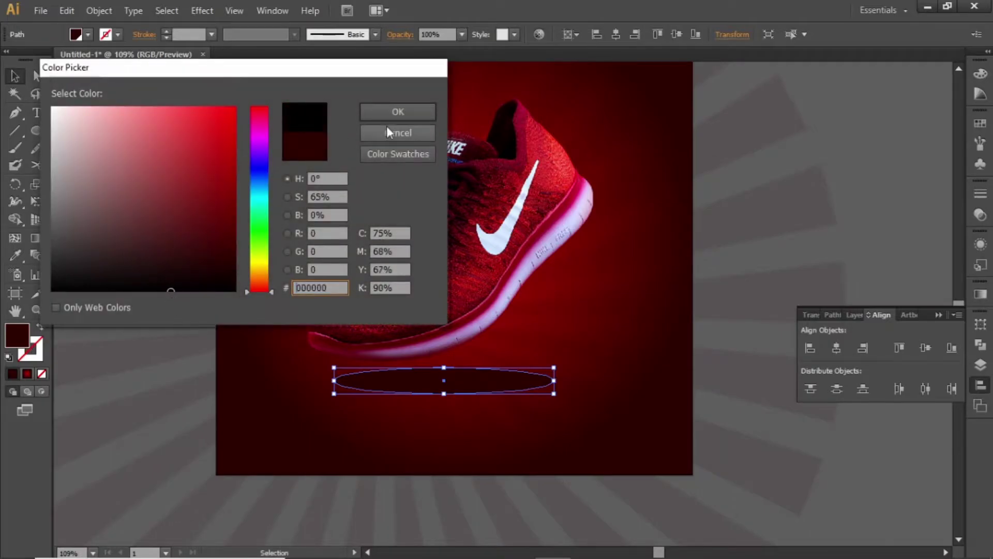
pyautogui.click(396, 112)
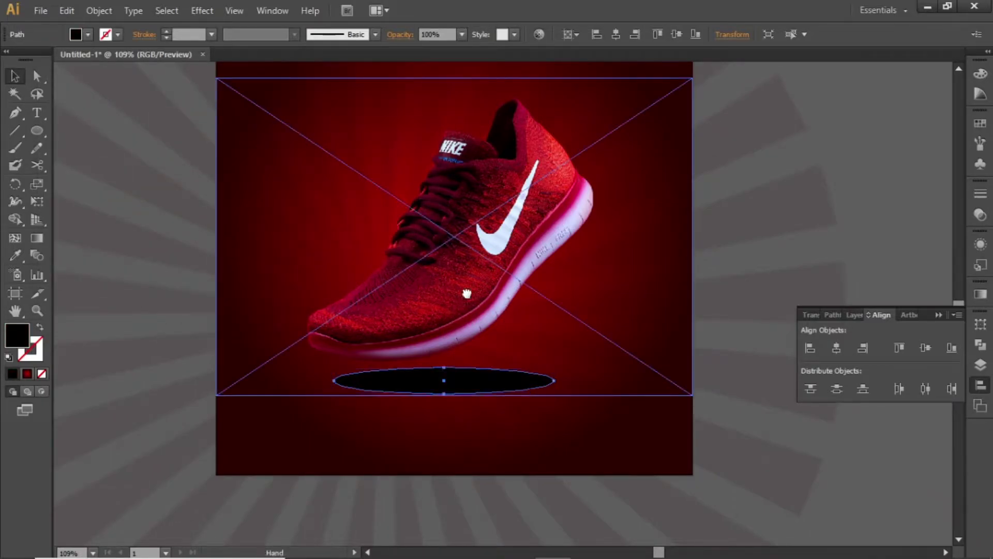
# Step: Apply a 56-pixel Gaussian Blur to the black ellipse
pyautogui.moveTo(495, 314); pyautogui.dragTo(513, 283)
pyautogui.click(205, 10)
pyautogui.moveTo(216, 254)
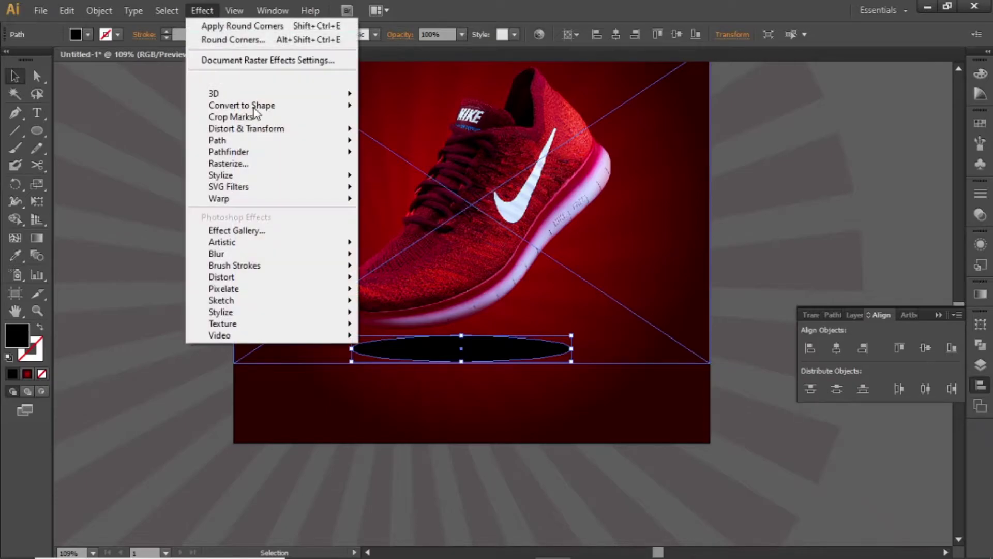
pyautogui.click(384, 257)
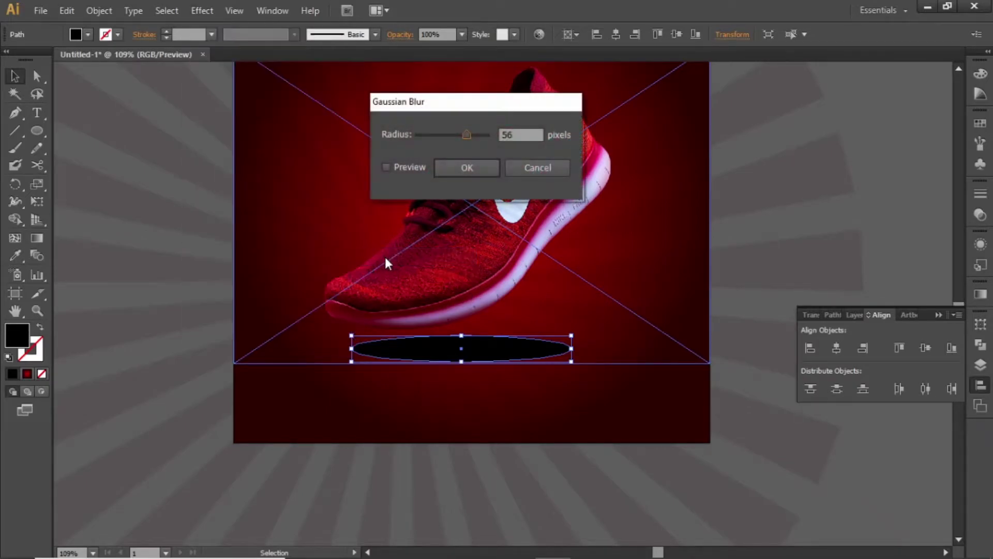
pyautogui.moveTo(446, 107); pyautogui.dragTo(208, 113)
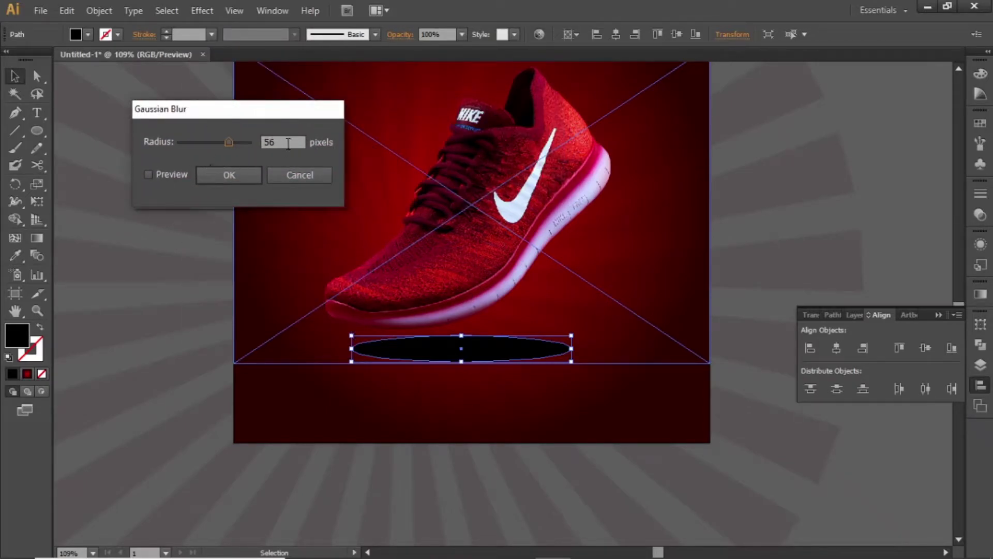
pyautogui.click(232, 177)
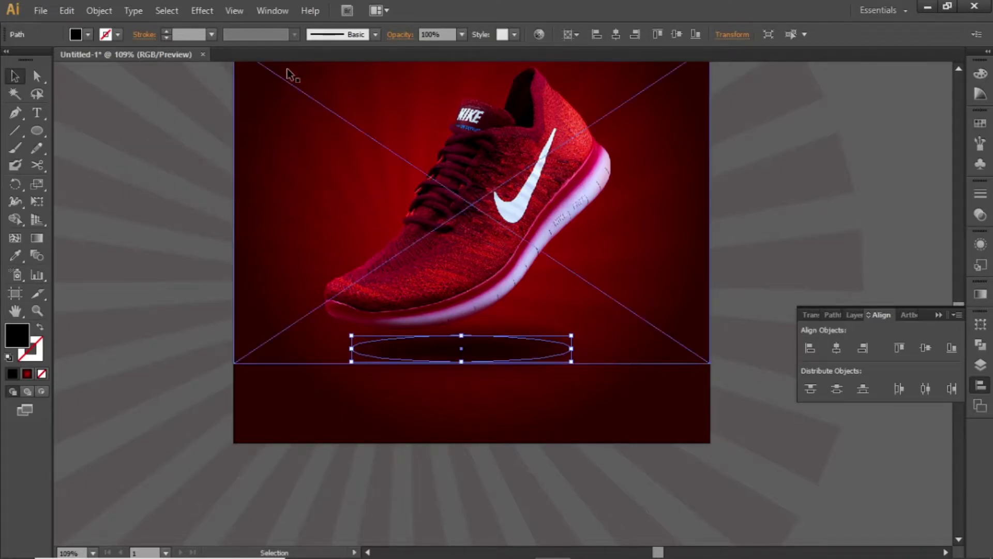
# Step: Feather the shadow ellipse 40 px, widen it, and nudge it up-left under the shoe
pyautogui.click(194, 12)
pyautogui.moveTo(221, 175)
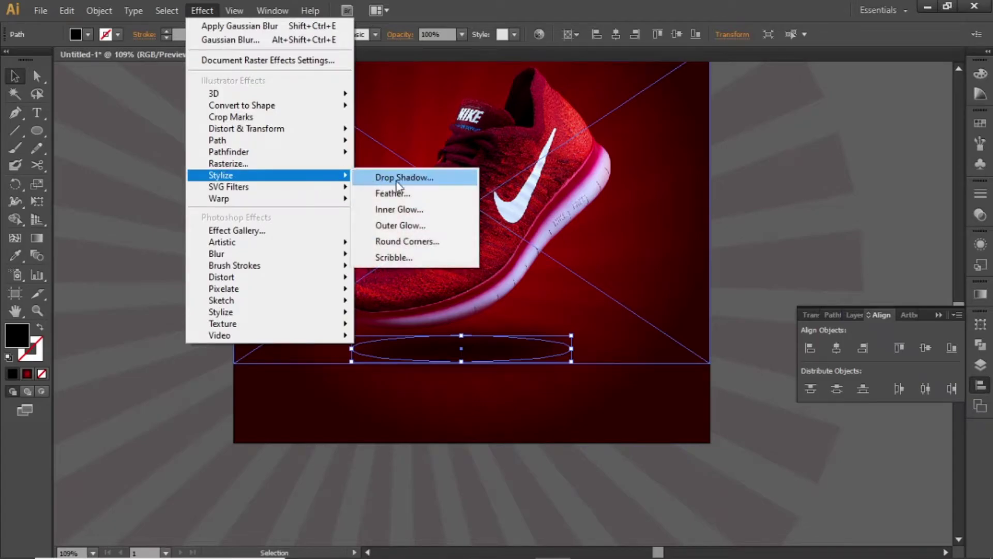
pyautogui.click(426, 194)
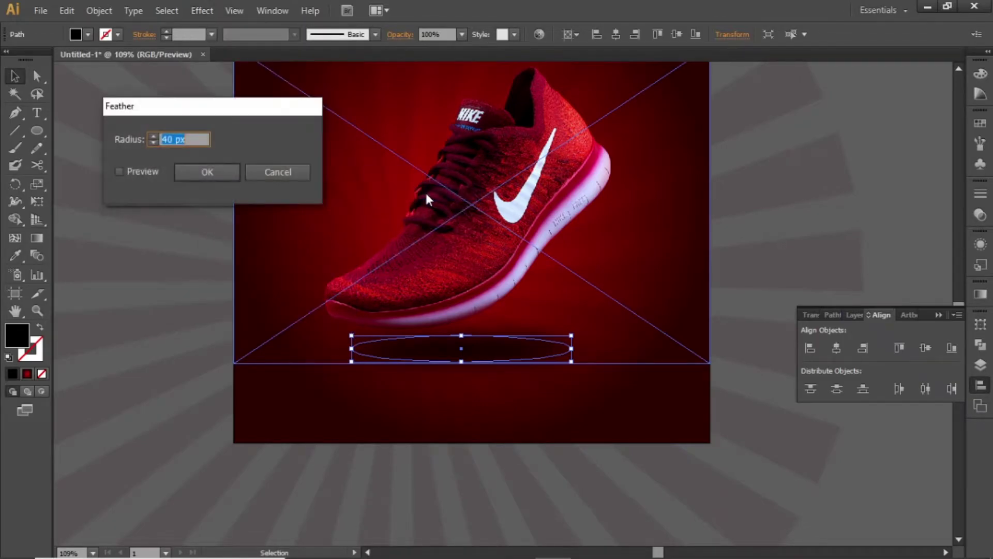
pyautogui.click(194, 170)
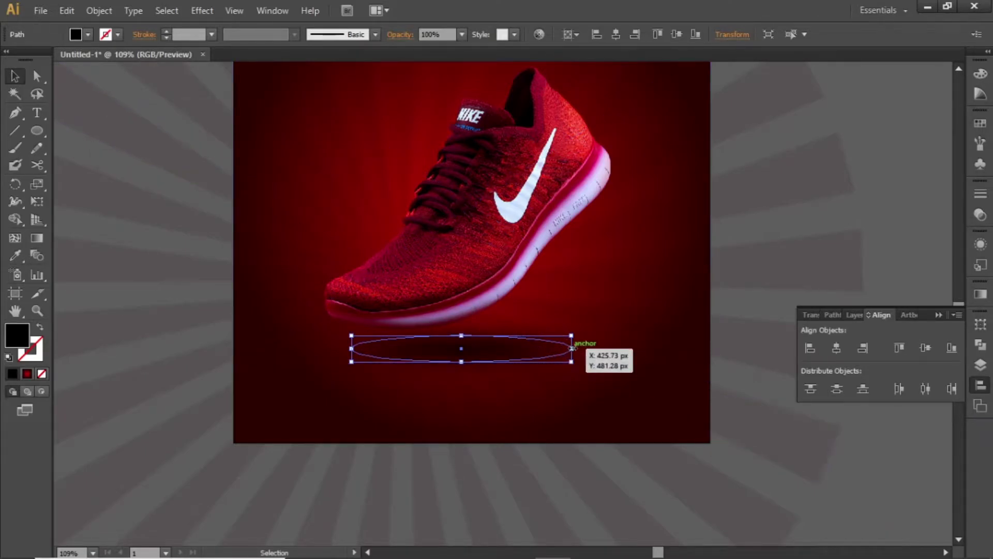
pyautogui.moveTo(571, 350); pyautogui.dragTo(609, 349)
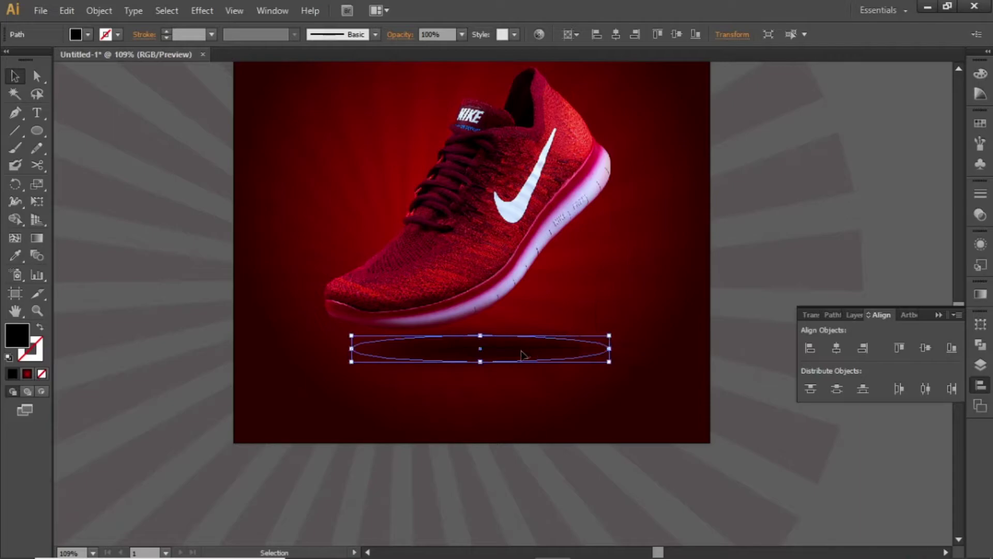
pyautogui.press('shift')
pyautogui.hotkey('shift', 'Up')
pyautogui.hotkey('shift', 'Up')
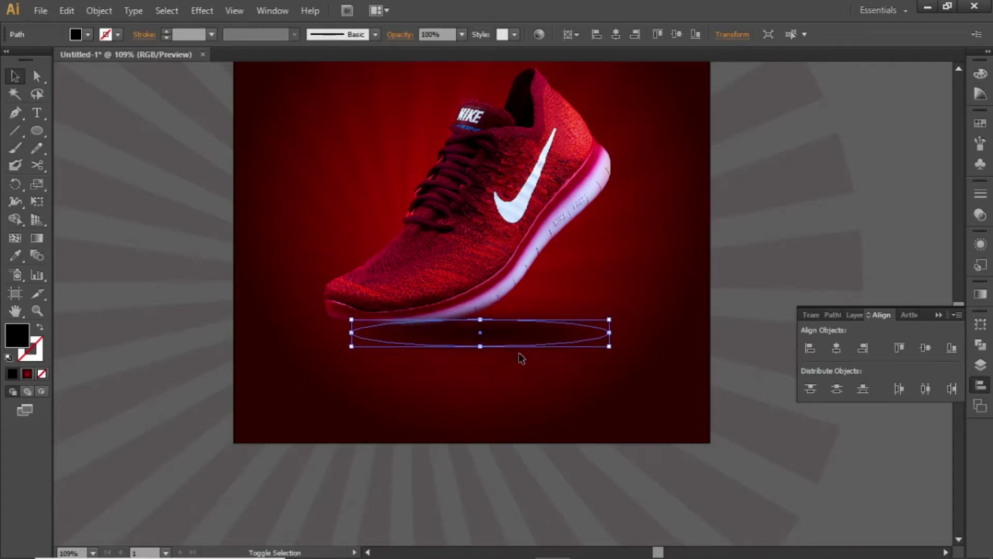
pyautogui.hotkey('shift', 'Up')
pyautogui.hotkey('shift', 'Left')
pyautogui.hotkey('shift', 'Left')
pyautogui.hotkey('shift', 'Left')
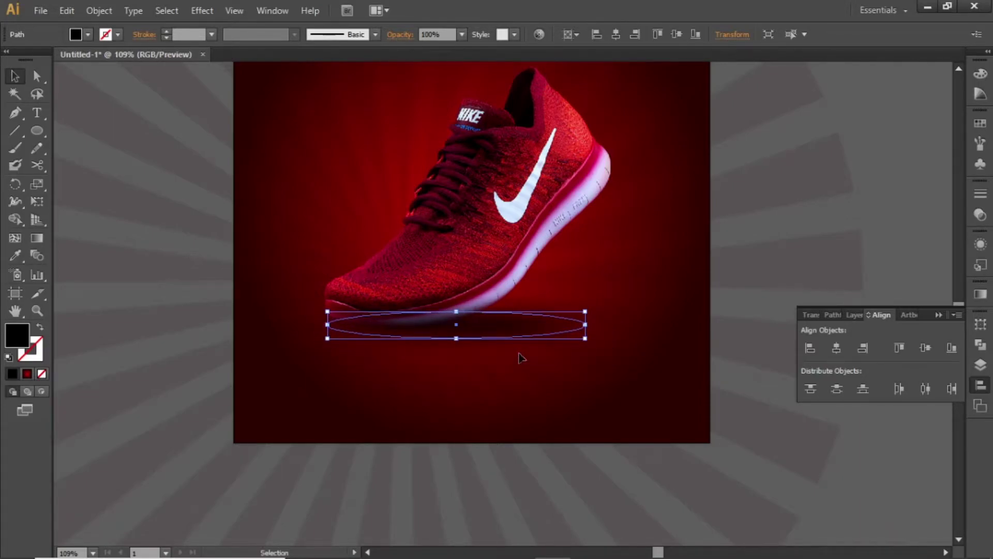
# Step: Move the shadow ellipse below the shoe image in Layers and nudge it right
pyautogui.click(859, 314)
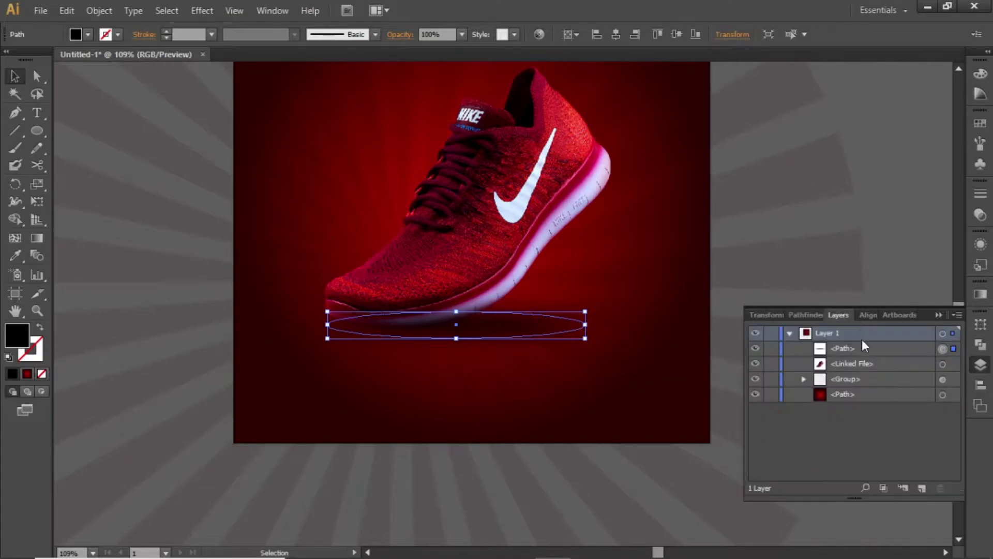
pyautogui.moveTo(862, 347); pyautogui.dragTo(869, 372)
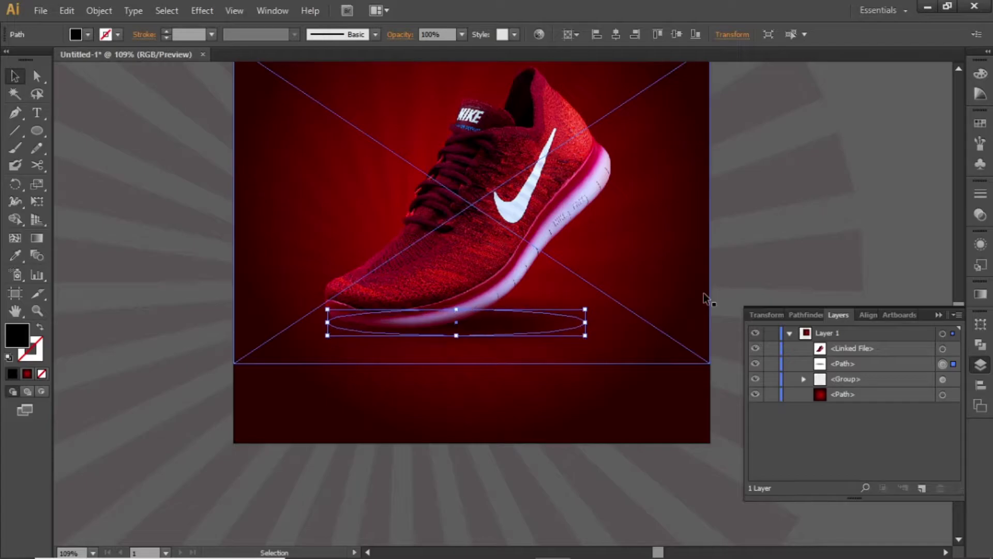
pyautogui.press('Right')
pyautogui.press('Right')
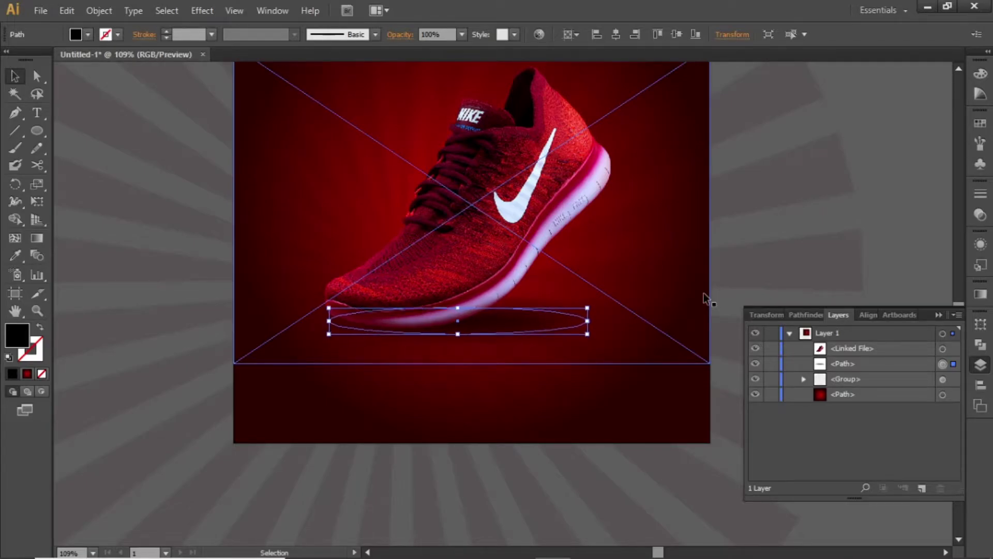
pyautogui.keyDown('shift'); pyautogui.click(704, 292); pyautogui.keyUp('shift')
pyautogui.click(882, 115)
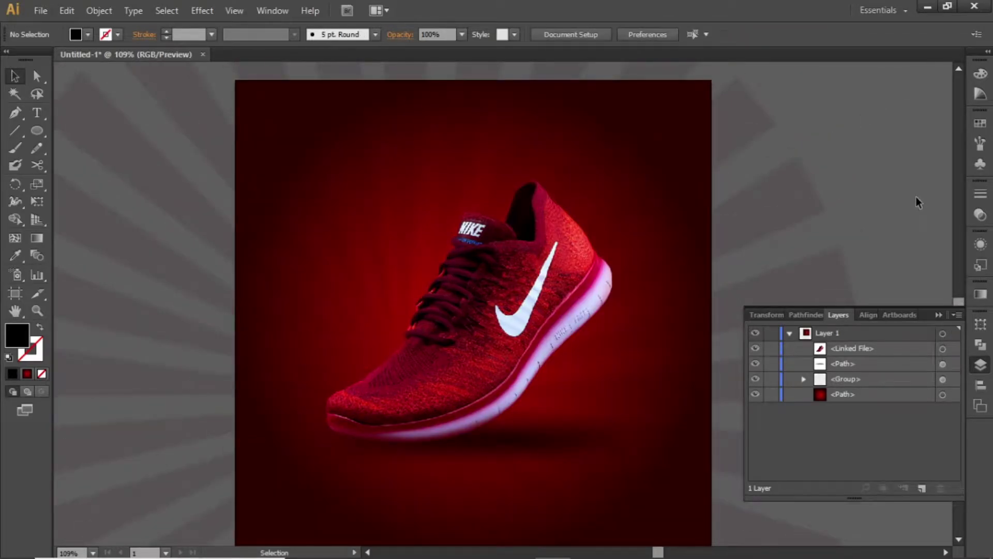
# Step: Draw a white-filled bar above the shoe
pyautogui.moveTo(484, 192); pyautogui.dragTo(472, 272)
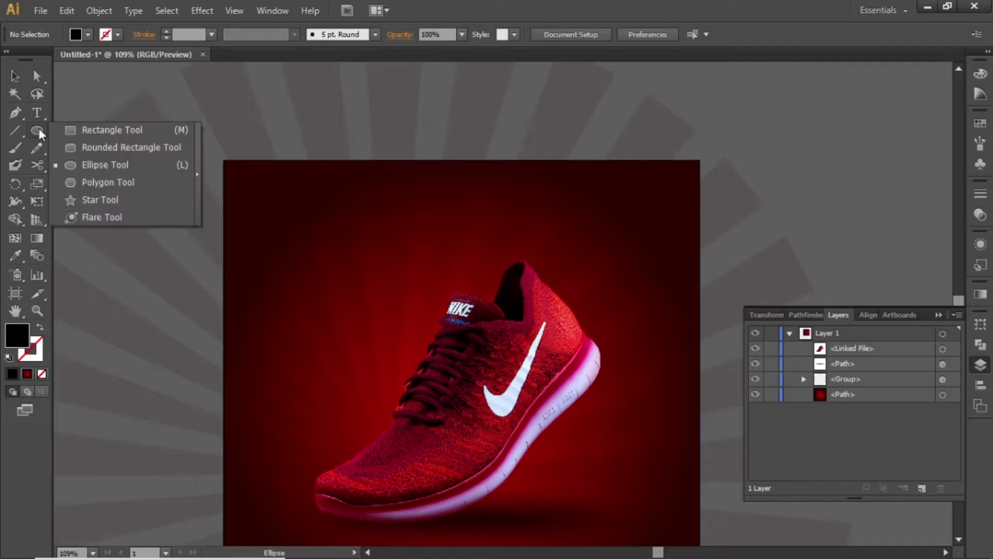
pyautogui.moveTo(32, 129); pyautogui.dragTo(78, 129)
pyautogui.moveTo(365, 199); pyautogui.dragTo(494, 222)
pyautogui.click(15, 76)
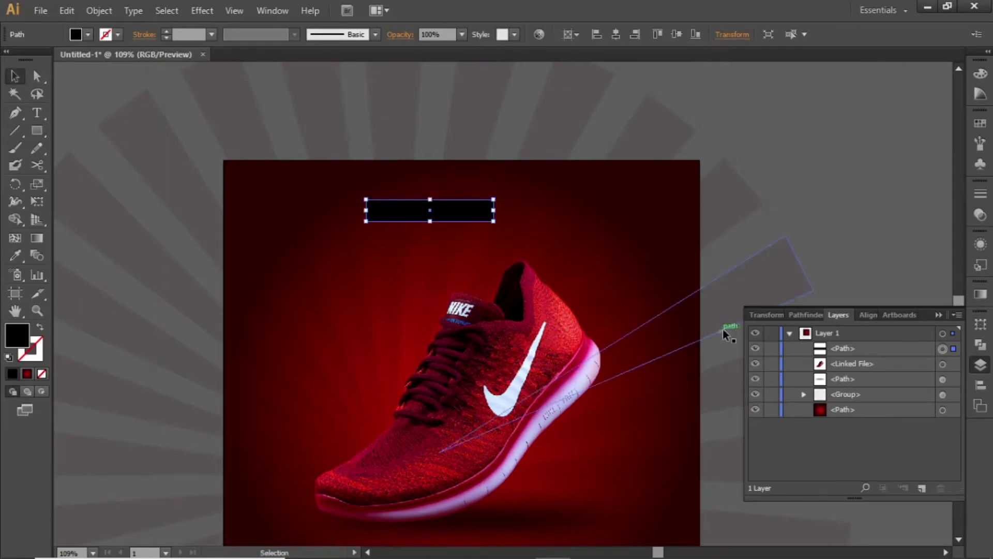
pyautogui.click(980, 122)
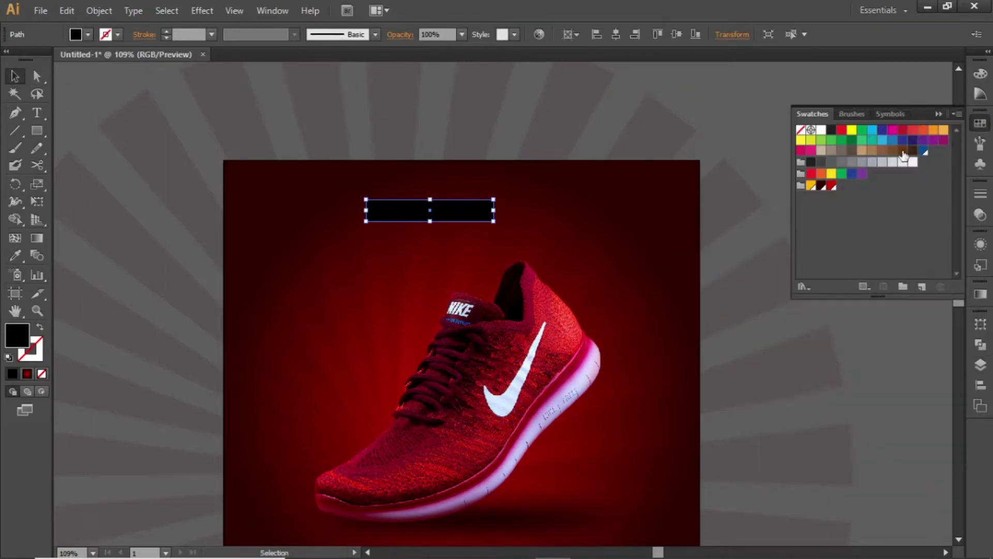
pyautogui.click(822, 131)
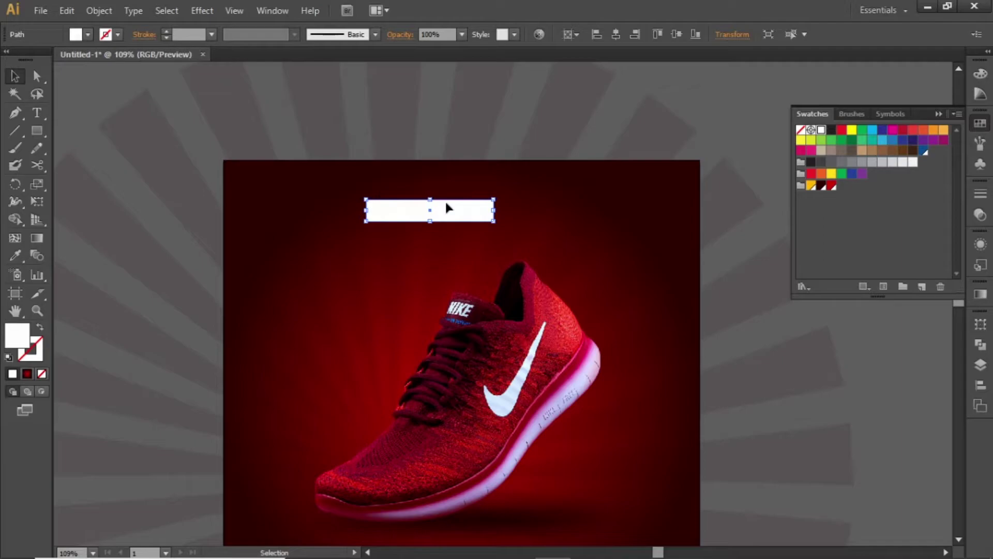
# Step: Duplicate the bar just below-right, fill it orange-yellow, and check its swatch values
pyautogui.moveTo(446, 208); pyautogui.dragTo(462, 234)
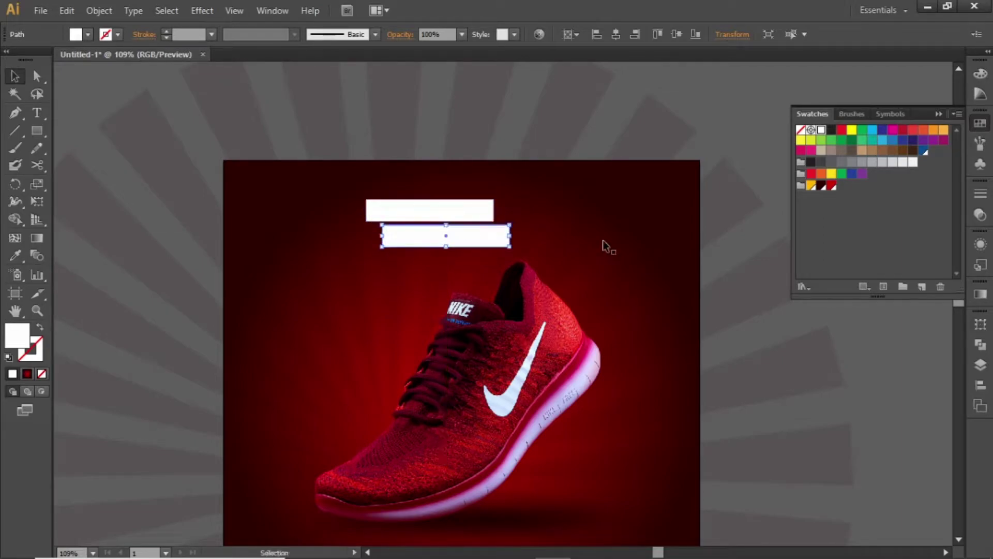
pyautogui.click(811, 185)
pyautogui.click(729, 126)
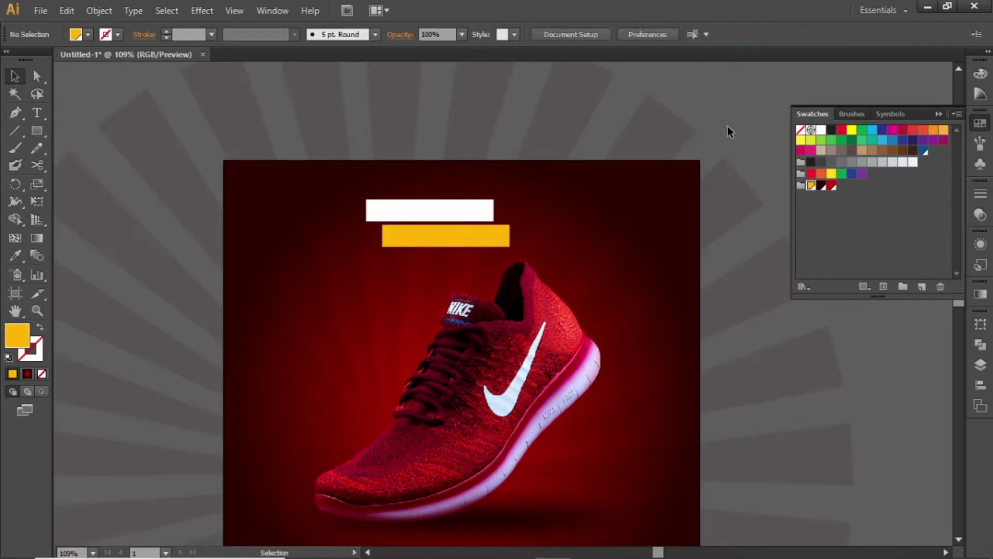
pyautogui.doubleClick(811, 186)
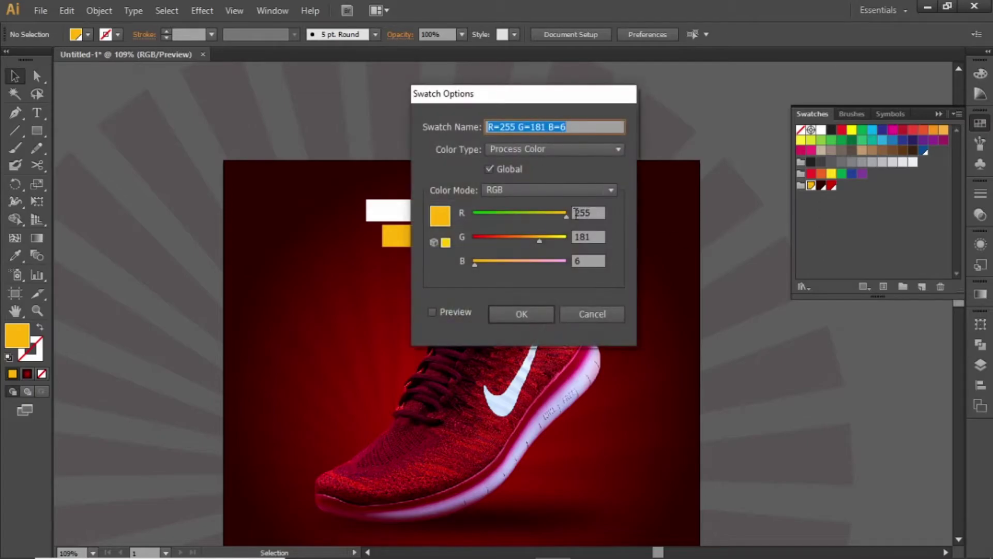
pyautogui.click(543, 314)
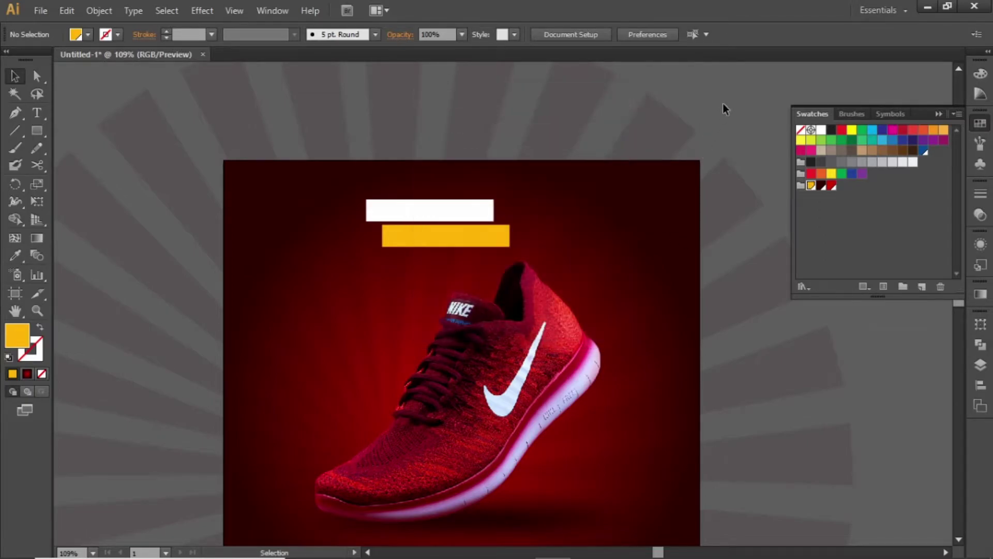
# Step: Select the shoe image and shadow ellipse in Layers and drag them lower
pyautogui.moveTo(542, 267); pyautogui.dragTo(547, 163)
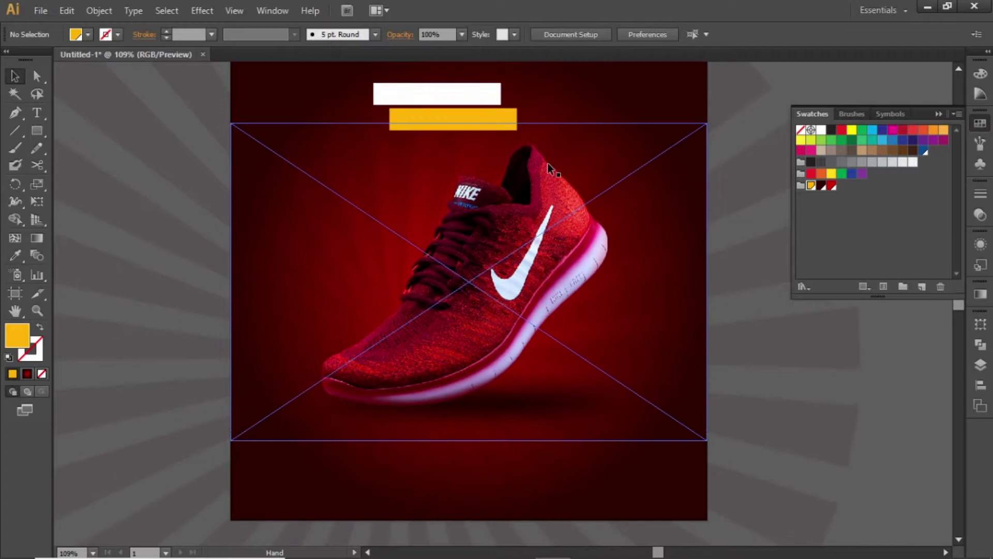
pyautogui.moveTo(579, 327); pyautogui.dragTo(585, 346)
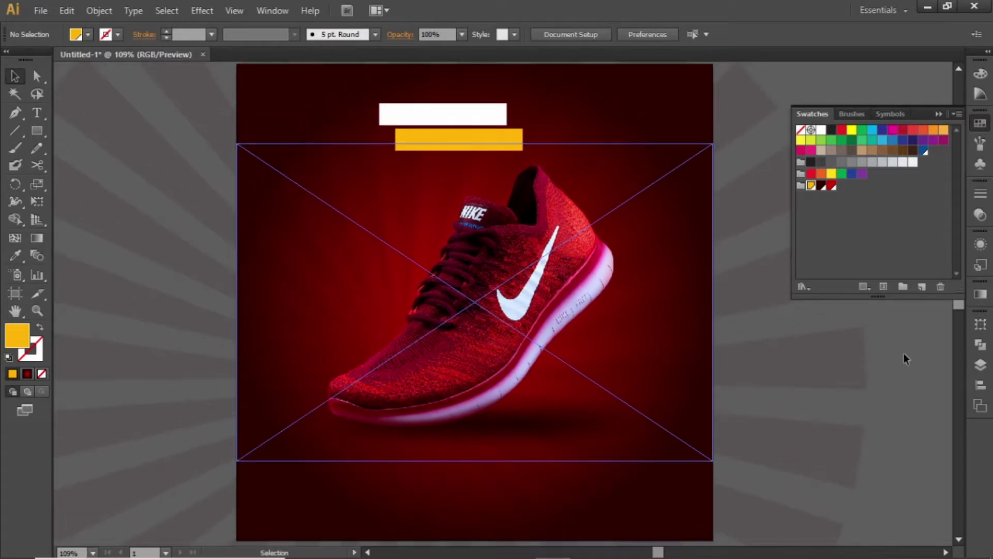
pyautogui.click(980, 363)
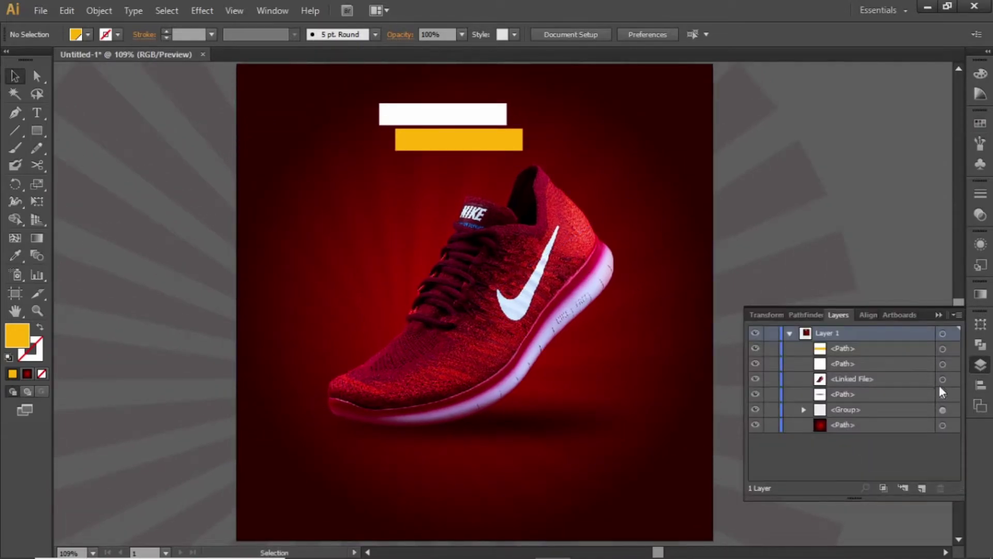
pyautogui.click(942, 378)
pyautogui.keyDown('shift'); pyautogui.click(943, 394); pyautogui.keyUp('shift')
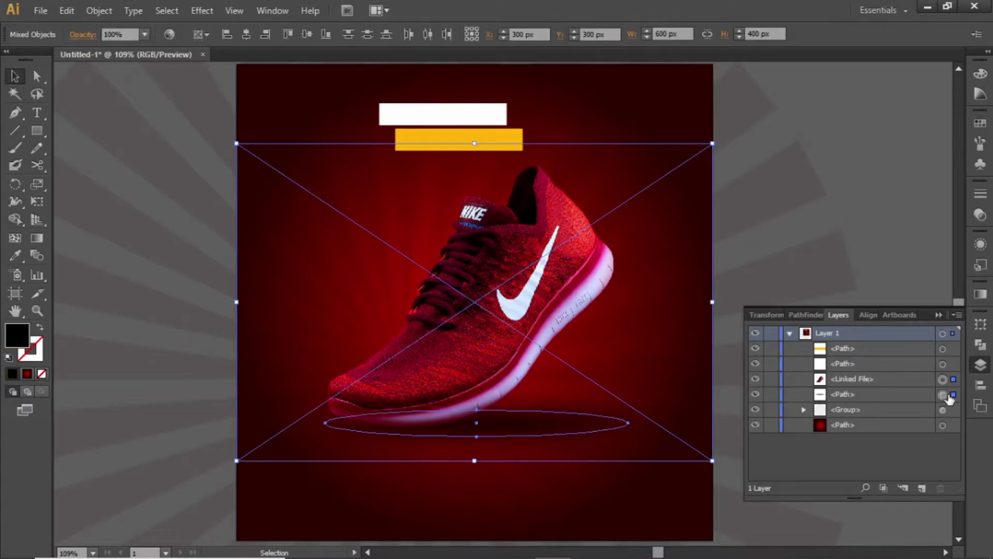
pyautogui.moveTo(499, 293); pyautogui.dragTo(501, 317)
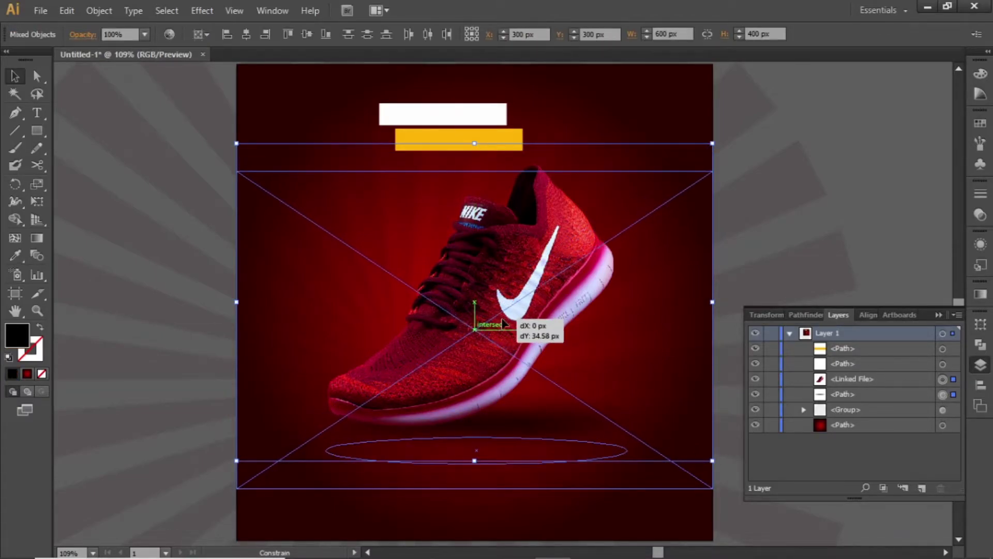
pyautogui.moveTo(502, 318); pyautogui.dragTo(502, 324)
pyautogui.click(852, 161)
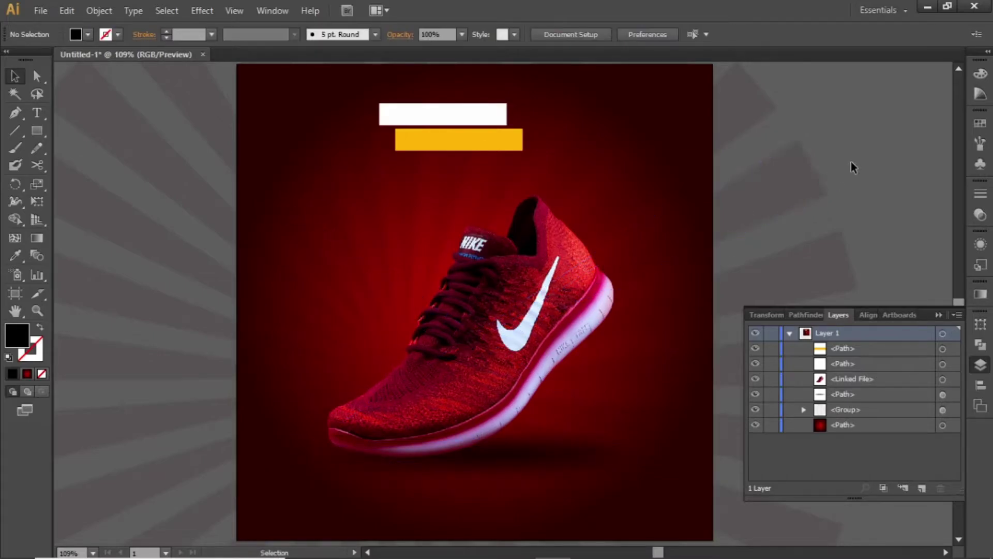
# Step: Zoom in on the white and orange-yellow bars
pyautogui.moveTo(531, 184); pyautogui.dragTo(544, 260)
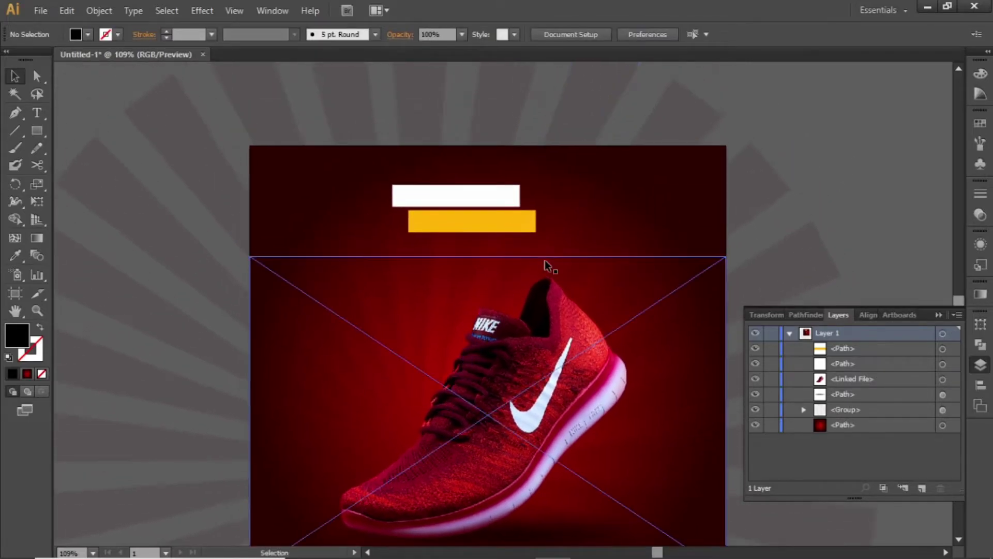
pyautogui.press('z')
pyautogui.moveTo(188, 115); pyautogui.dragTo(741, 294)
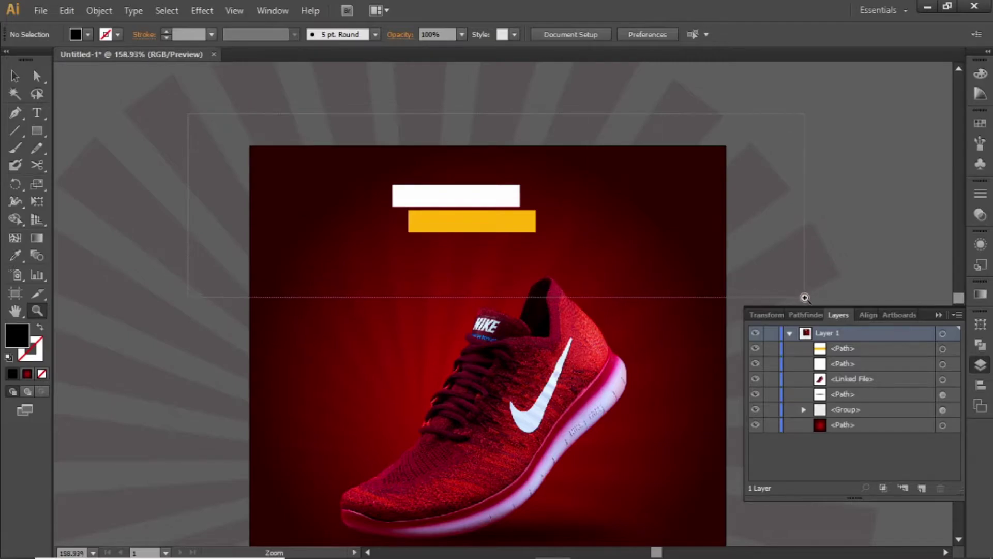
pyautogui.press('v')
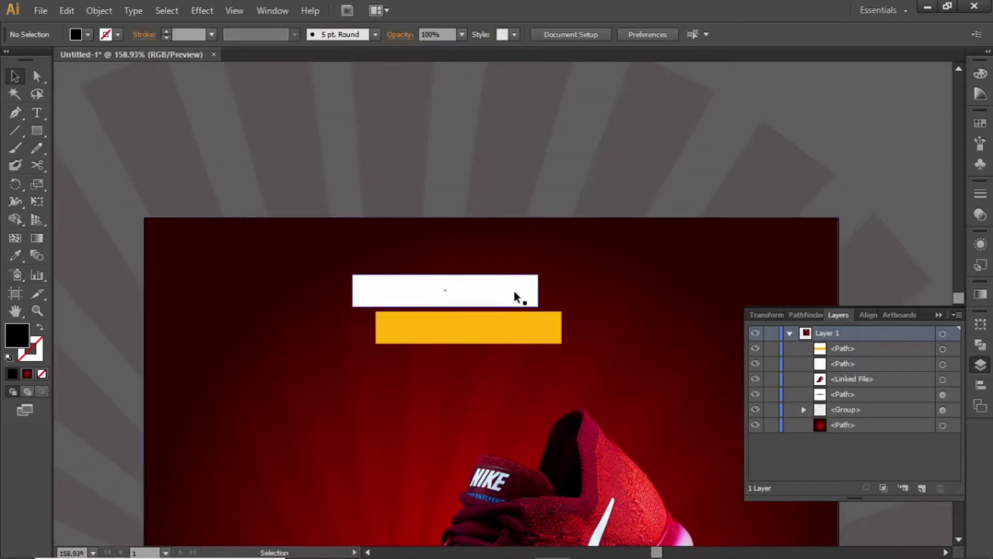
# Step: Widen the yellow bar to the right by dragging its corner handle
pyautogui.click(520, 330)
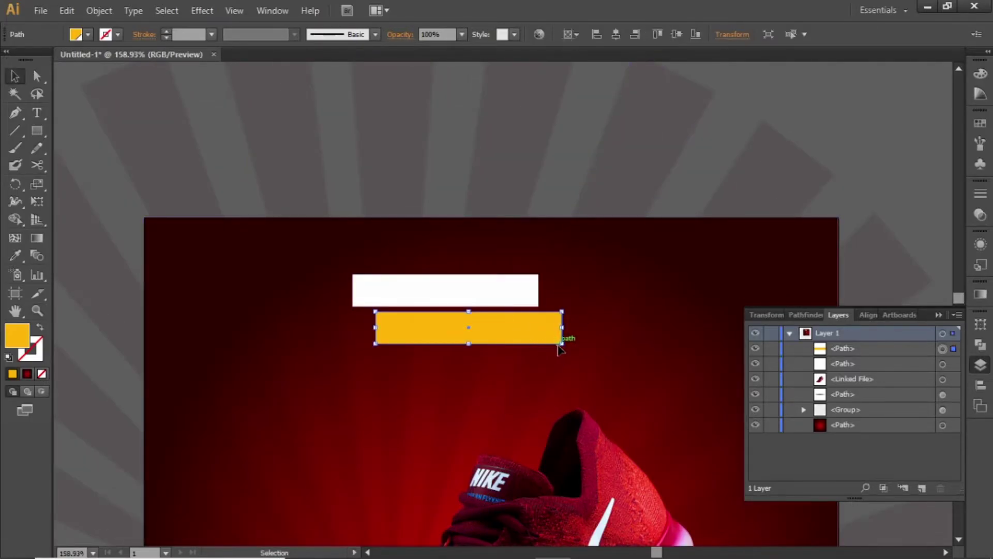
pyautogui.moveTo(557, 345); pyautogui.dragTo(604, 349)
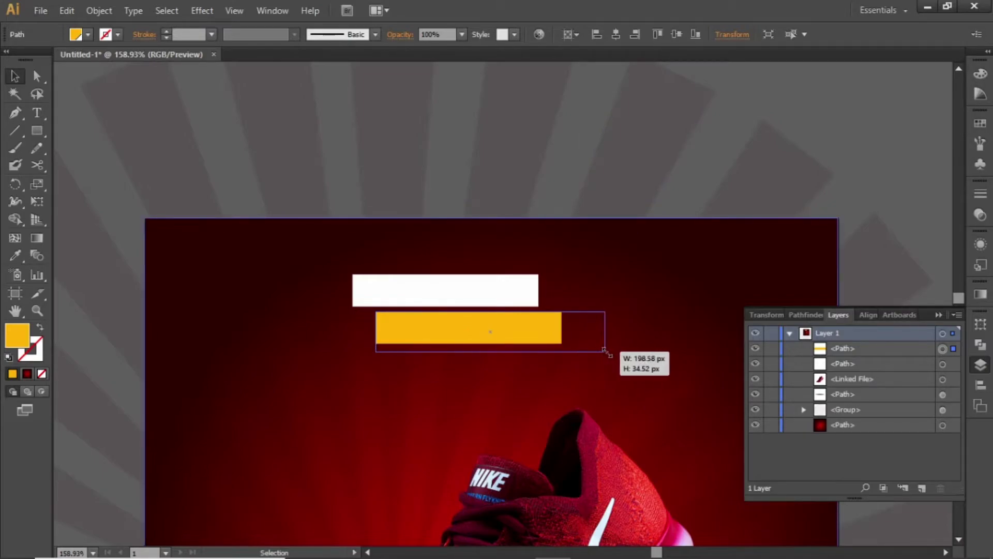
pyautogui.moveTo(603, 349); pyautogui.dragTo(613, 351)
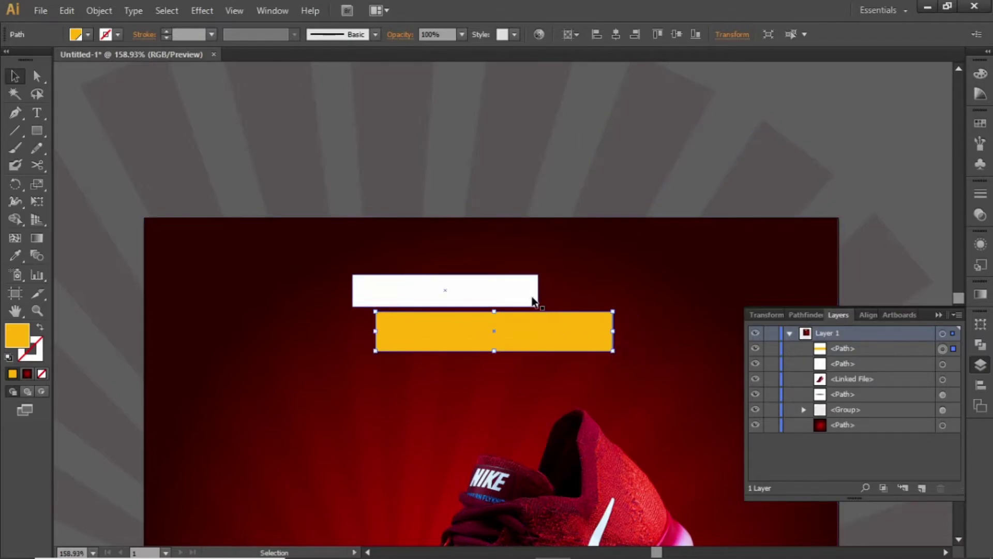
# Step: Centre the white bar horizontally over the yellow bar and lower it onto it
pyautogui.keyDown('shift'); pyautogui.click(532, 299); pyautogui.keyUp('shift')
pyautogui.click(979, 385)
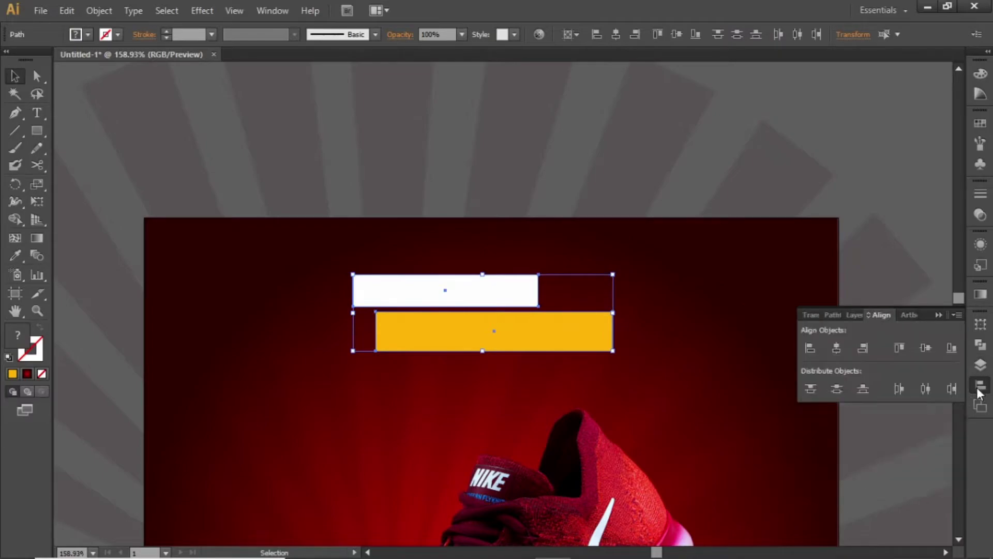
pyautogui.click(835, 348)
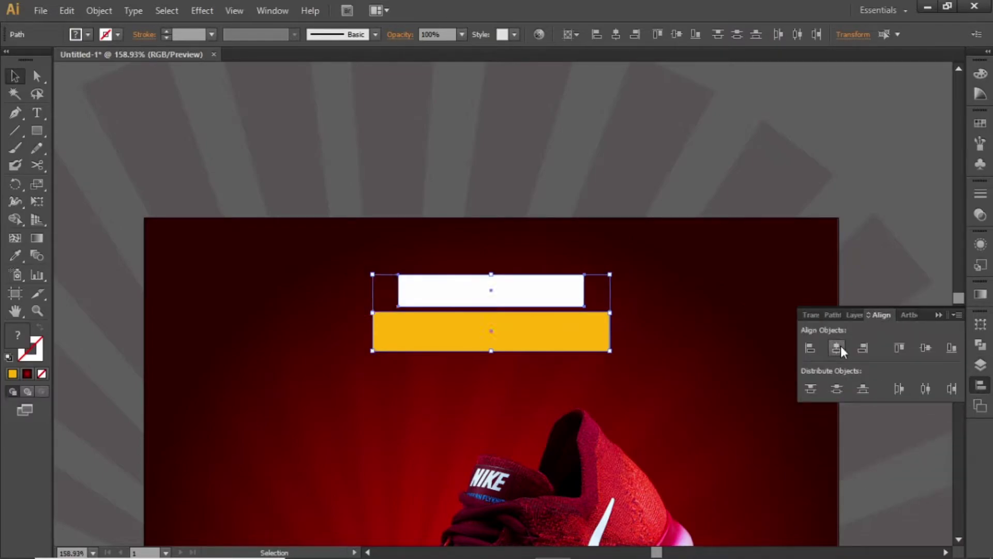
pyautogui.click(878, 145)
pyautogui.click(575, 292)
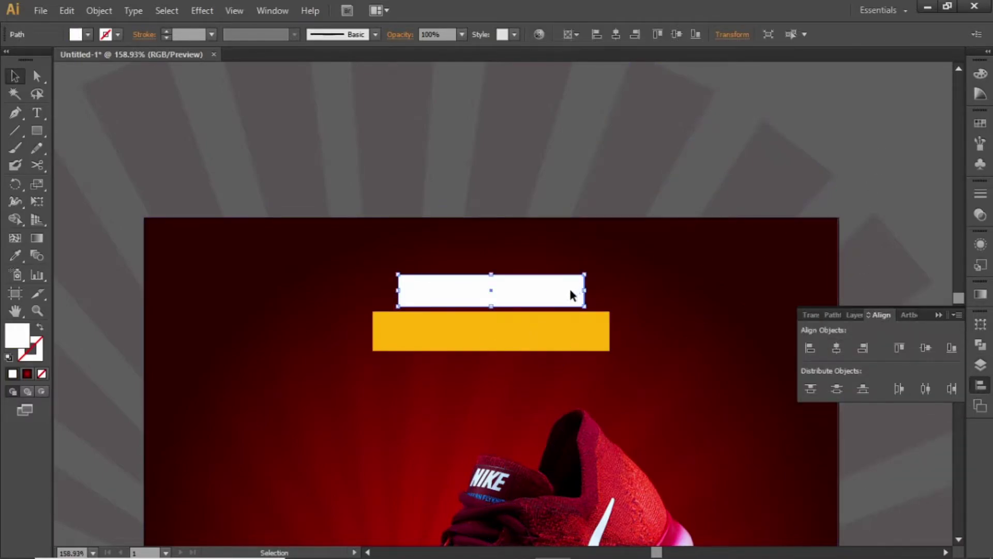
pyautogui.moveTo(570, 294); pyautogui.dragTo(570, 301)
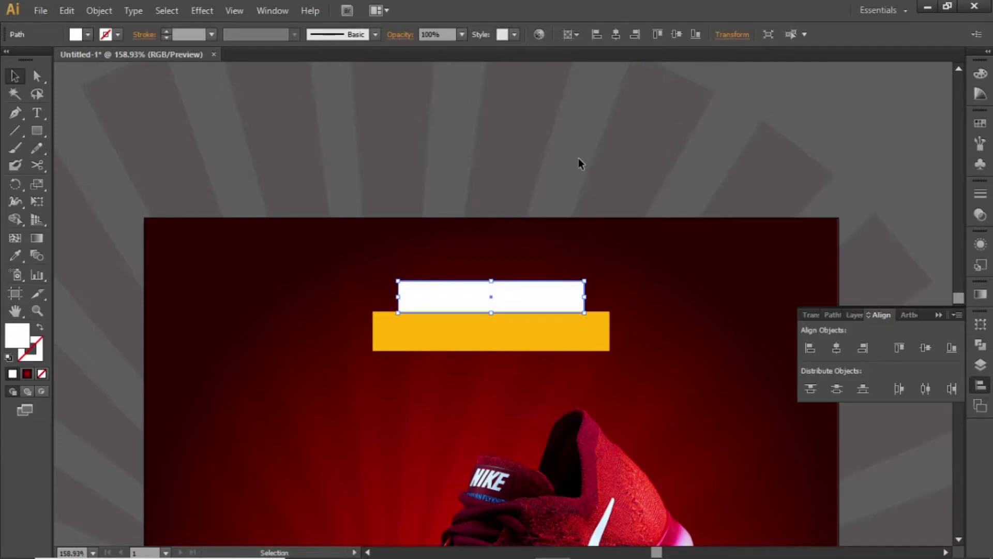
pyautogui.click(561, 158)
pyautogui.scroll(-3, 543, 231)
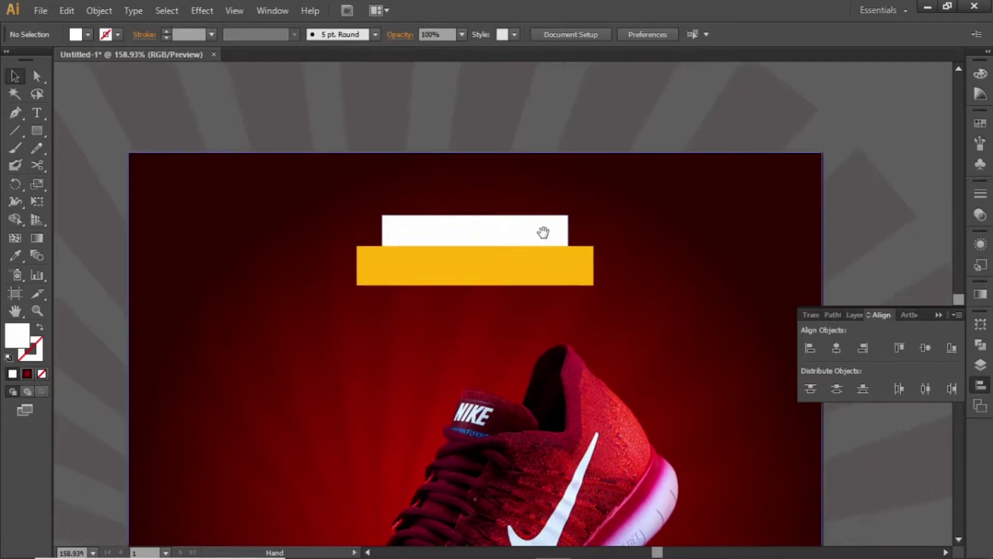
# Step: Type EXCLUSIVE inside the white bar
pyautogui.click(35, 117)
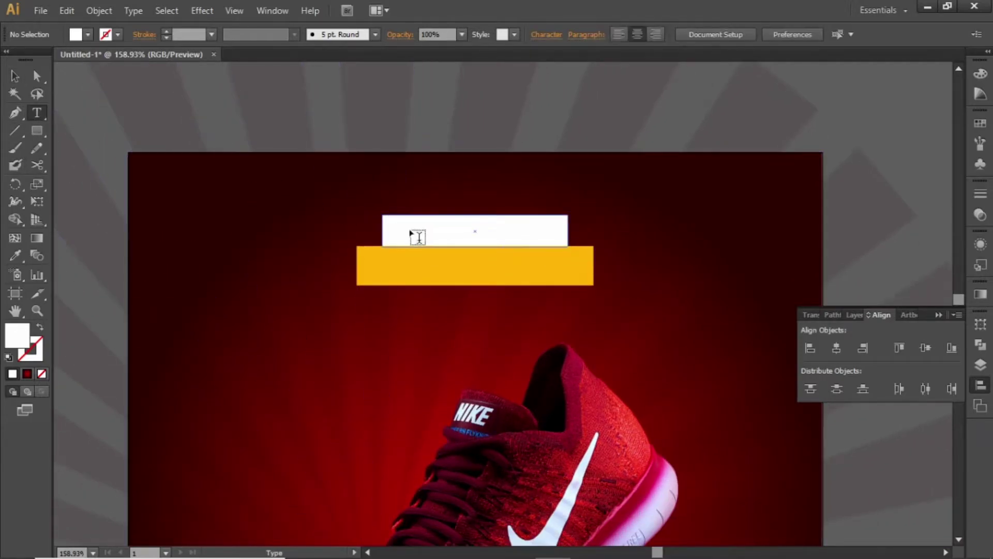
pyautogui.click(441, 237)
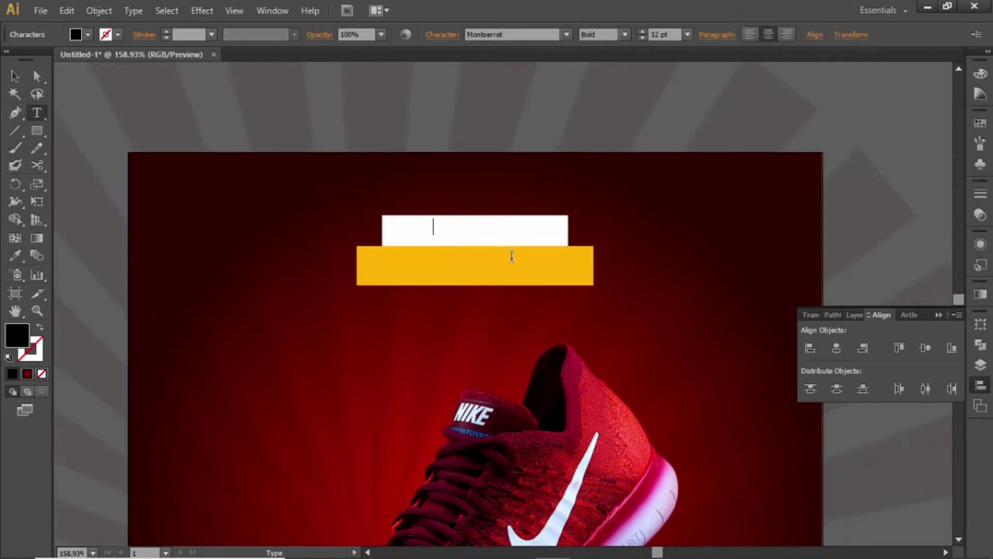
pyautogui.write('EXCLUSIVE')
pyautogui.press('Escape')
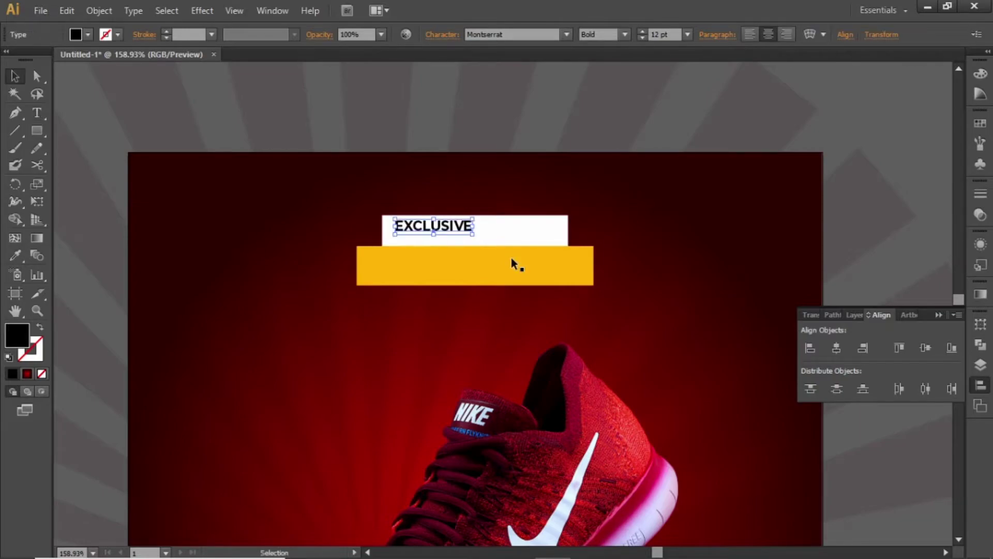
# Step: Alt-drag a copy of EXCLUSIVE onto the yellow bar and retype it as COLLECTION
pyautogui.keyDown('alt'); pyautogui.moveTo(452, 229); pyautogui.dragTo(479, 274); pyautogui.keyUp('alt')
pyautogui.doubleClick(475, 271)
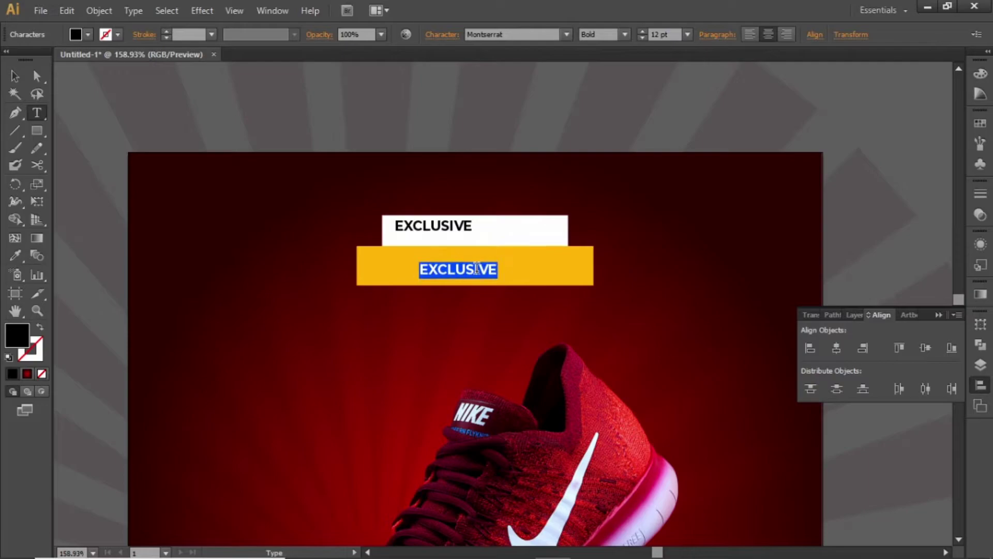
pyautogui.write('COLLEC')
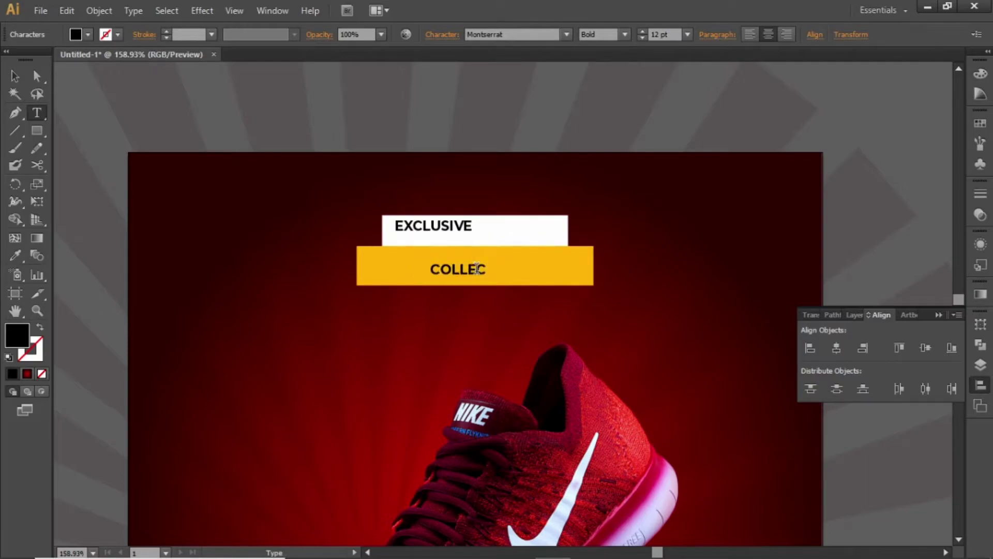
pyautogui.write('TION')
pyautogui.press('Escape')
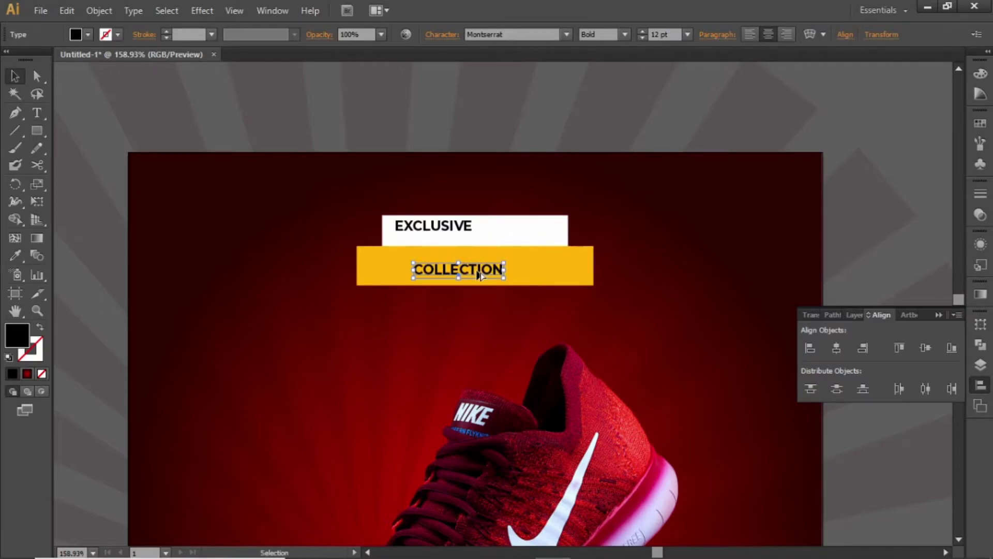
# Step: Copy COLLECTION below the yellow bar, fill it white, and retype it BEST RUNNING SHOES
pyautogui.keyDown('alt'); pyautogui.moveTo(480, 274); pyautogui.dragTo(488, 304); pyautogui.keyUp('alt')
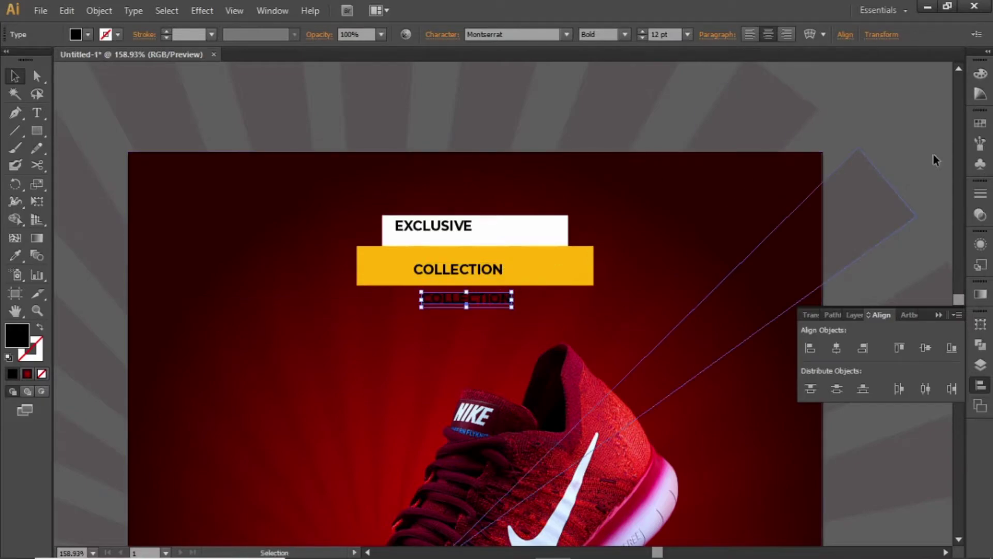
pyautogui.click(980, 123)
pyautogui.click(820, 132)
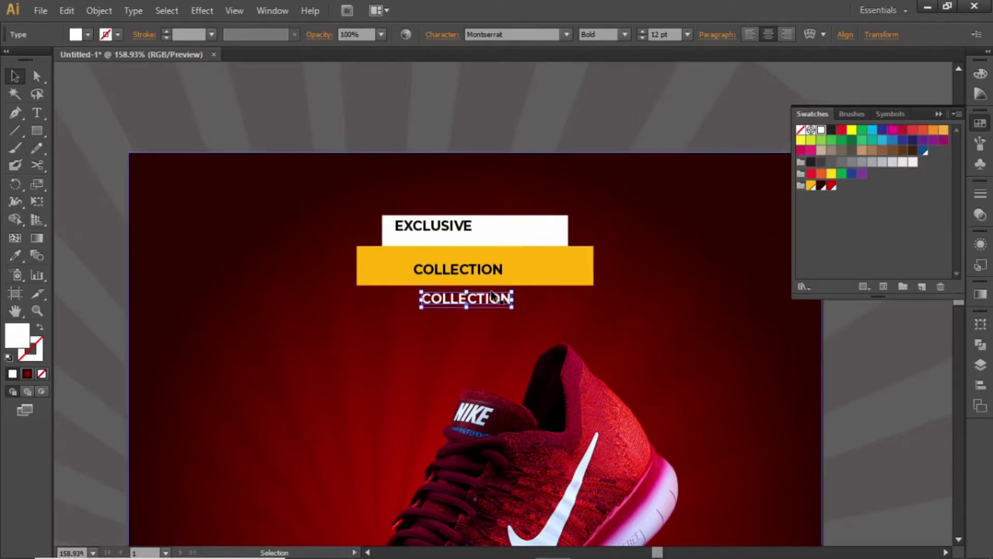
pyautogui.doubleClick(494, 299)
pyautogui.doubleClick(494, 298)
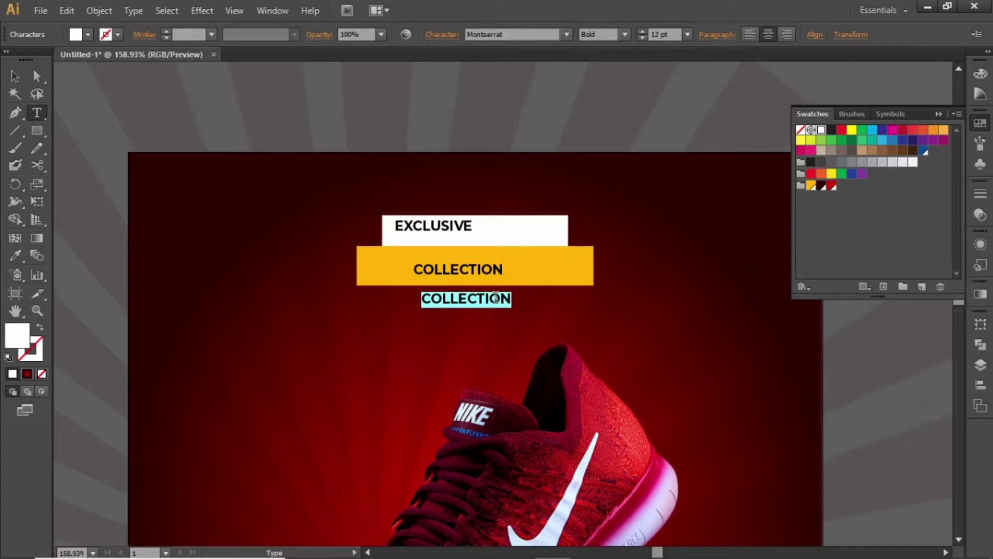
pyautogui.write('BEST RUNNING SHO')
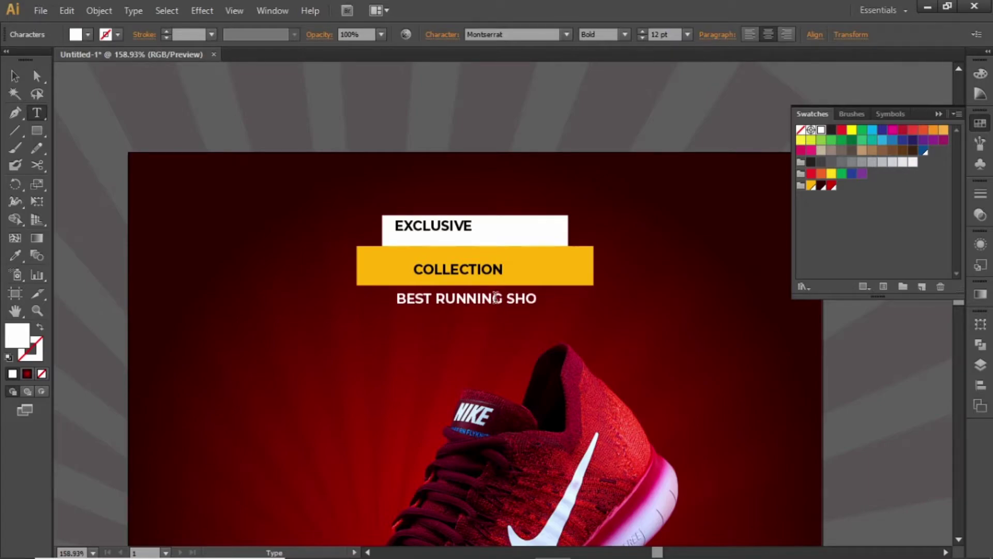
pyautogui.write('ES')
pyautogui.press('Escape')
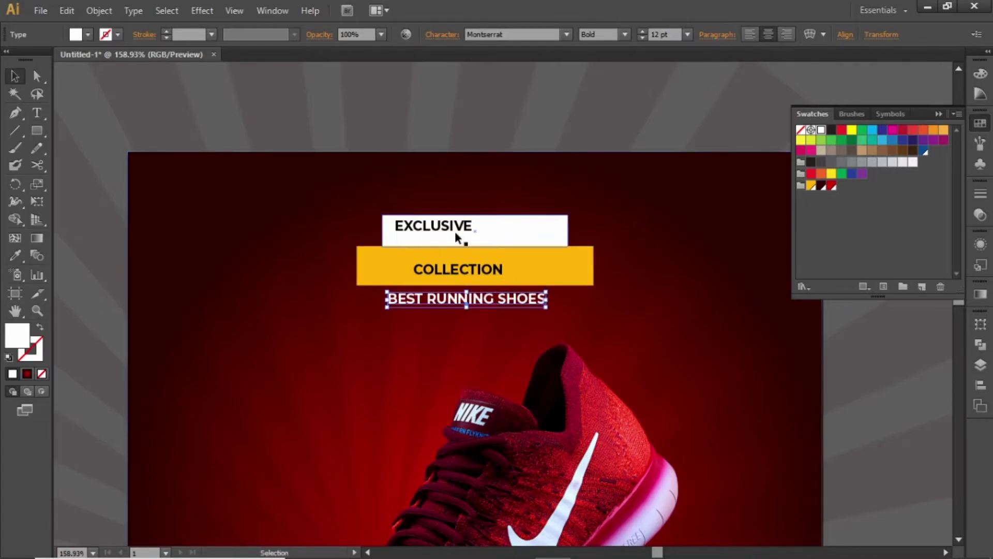
# Step: Centre EXCLUSIVE horizontally and vertically on the white bar
pyautogui.click(457, 230)
pyautogui.keyDown('shift'); pyautogui.click(497, 231); pyautogui.keyUp('shift')
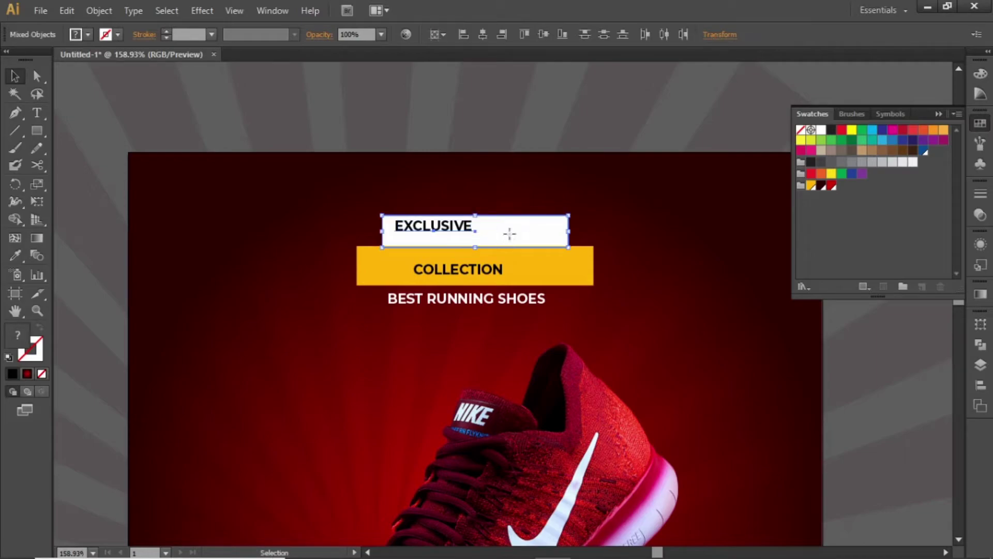
pyautogui.click(482, 34)
pyautogui.click(543, 34)
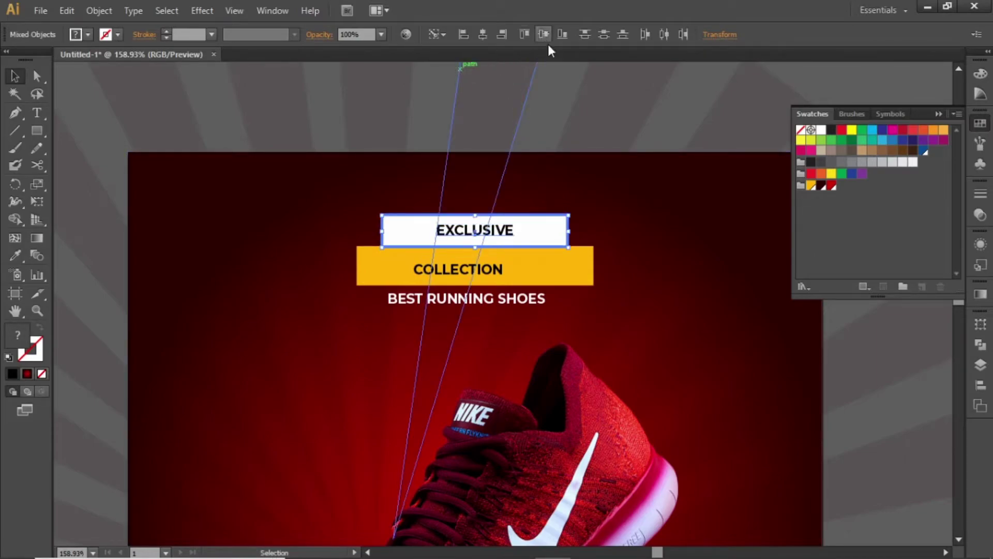
pyautogui.click(574, 109)
# Step: Centre COLLECTION horizontally and vertically on the yellow bar
pyautogui.click(474, 269)
pyautogui.keyDown('shift'); pyautogui.click(546, 263); pyautogui.keyUp('shift')
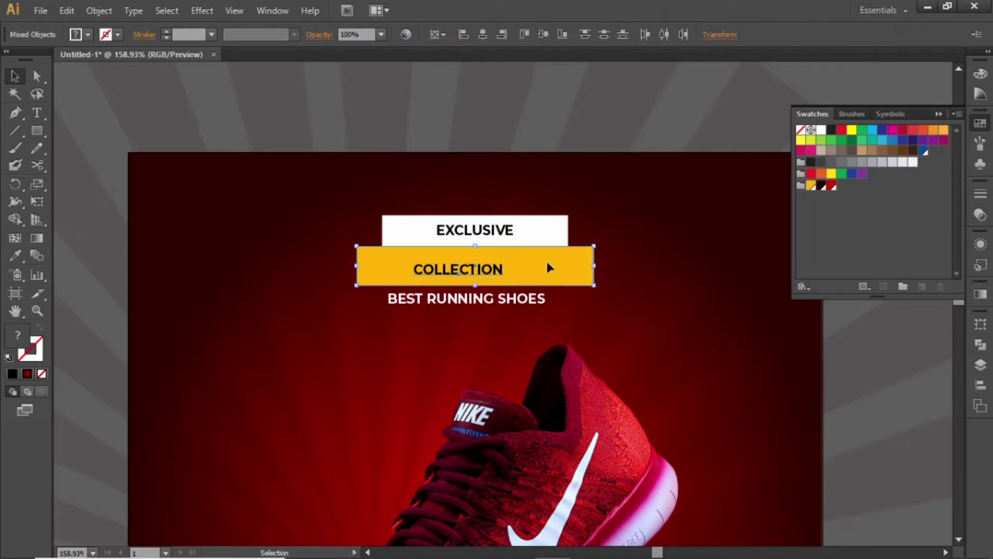
pyautogui.click(499, 36)
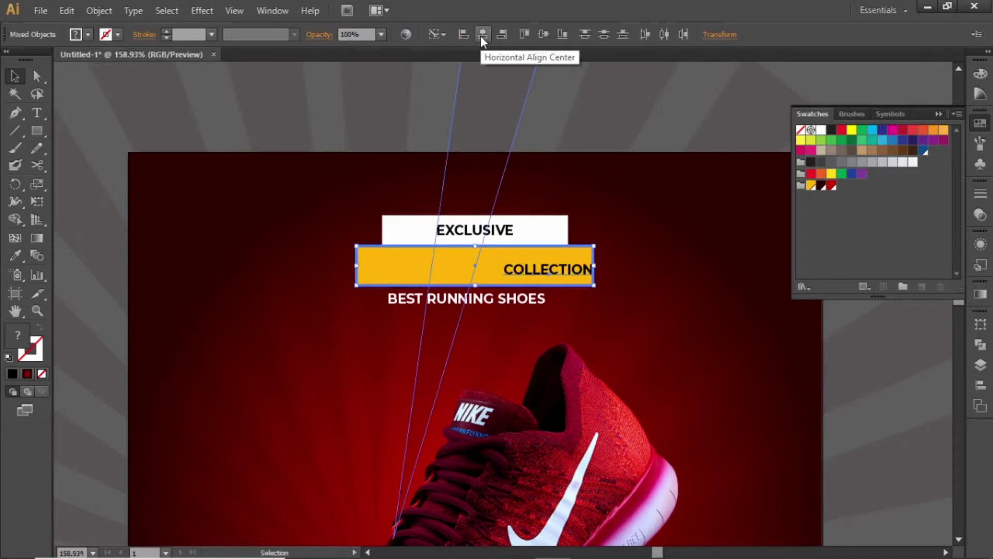
pyautogui.click(481, 36)
pyautogui.click(543, 36)
pyautogui.click(552, 109)
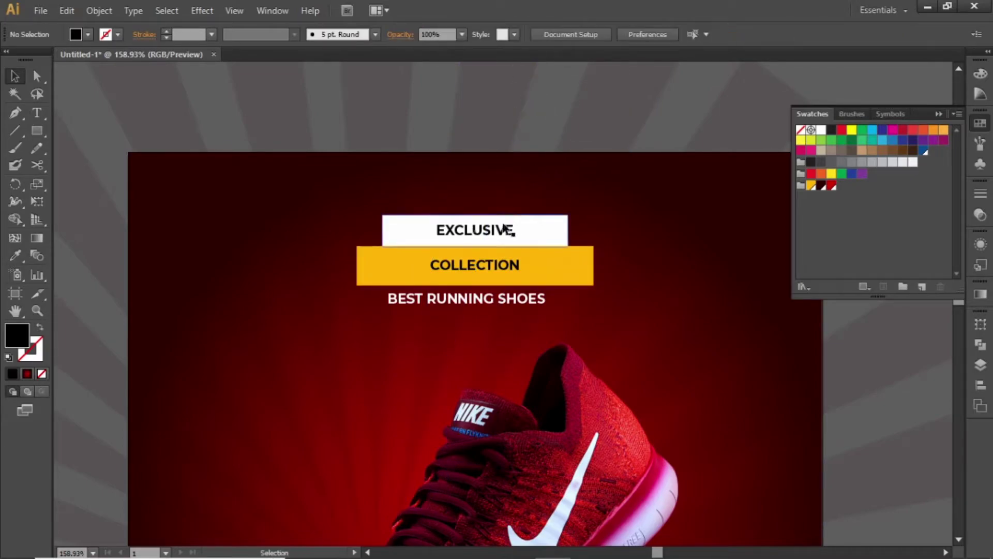
# Step: Enlarge EXCLUSIVE to about 18 pt and COLLECTION to about 23 pt
pyautogui.click(508, 229)
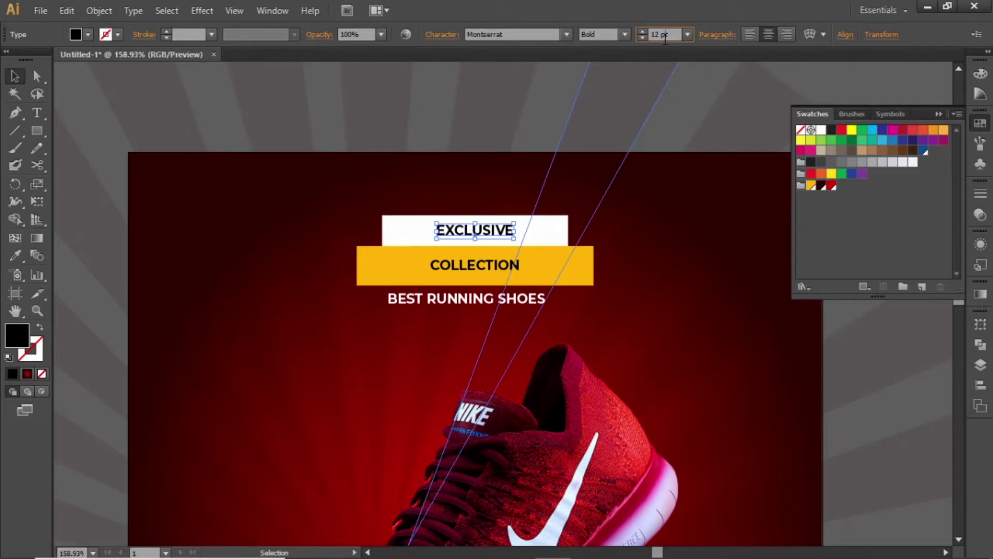
pyautogui.click(665, 35)
pyautogui.press('Up')
pyautogui.press('Up')
pyautogui.press('Up')
pyautogui.press('Up')
pyautogui.press('Up')
pyautogui.press('Up')
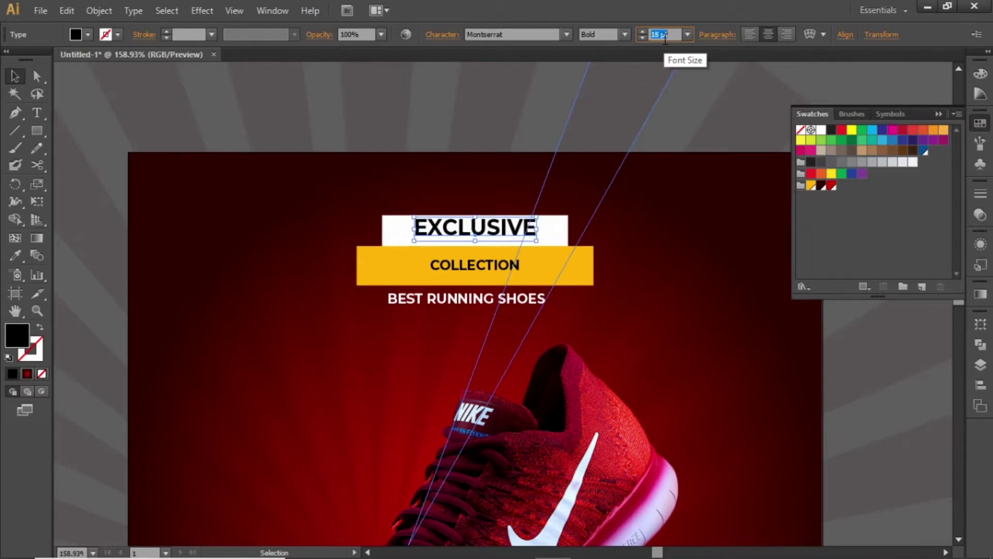
pyautogui.press('Down')
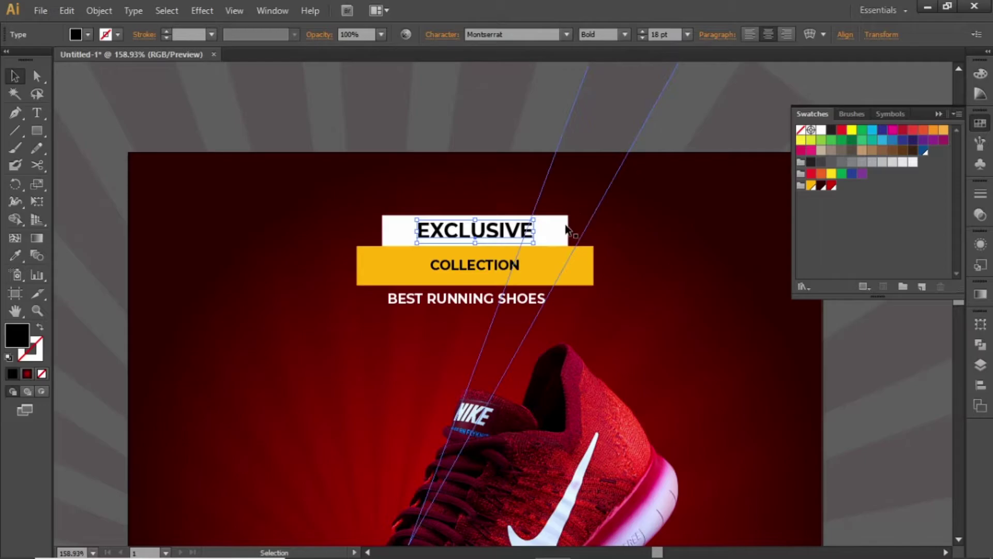
pyautogui.click(503, 266)
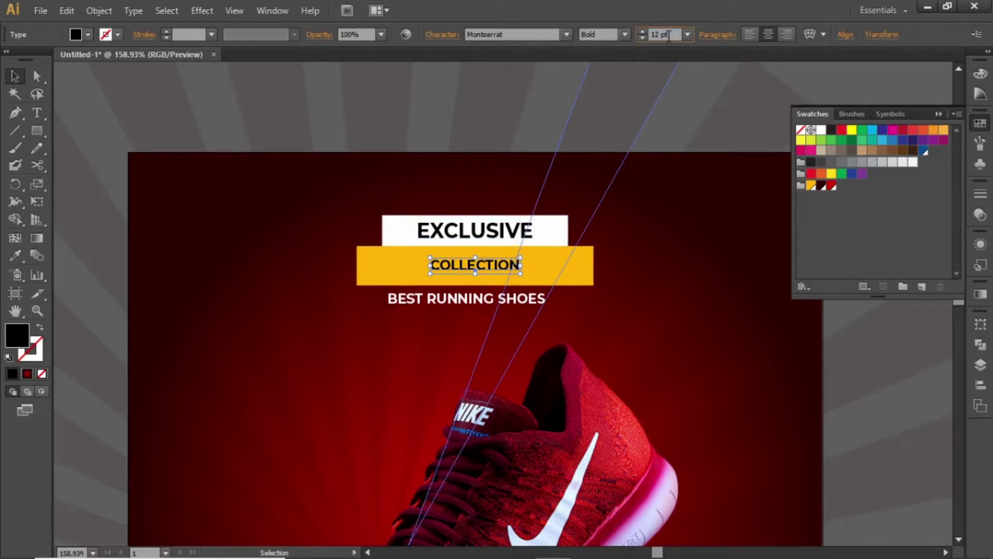
pyautogui.click(665, 35)
pyautogui.press('Up')
pyautogui.press('Up')
pyautogui.press('Up')
pyautogui.press('Up')
pyautogui.press('Up')
pyautogui.press('Up')
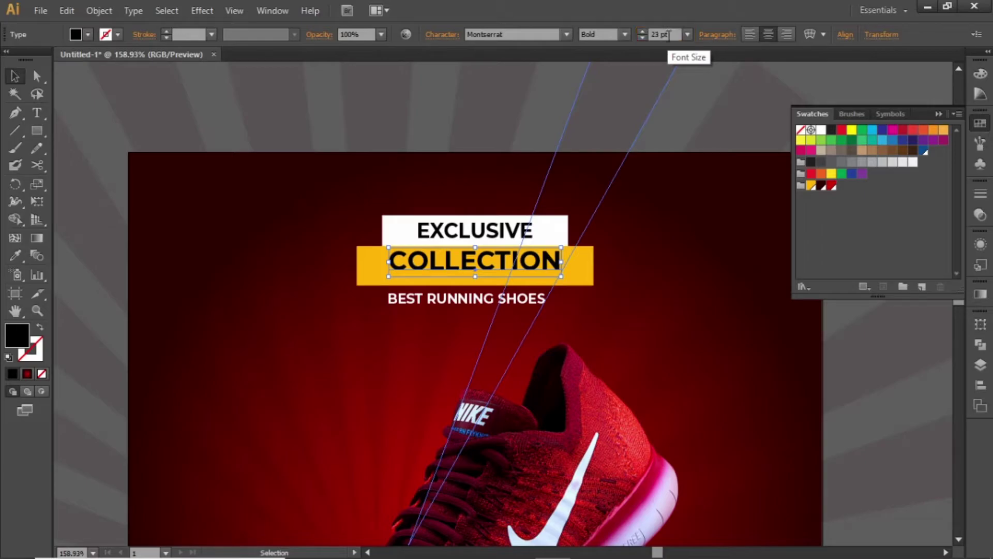
pyautogui.press('Down')
pyautogui.press('Down')
pyautogui.press('Down')
pyautogui.press('Down')
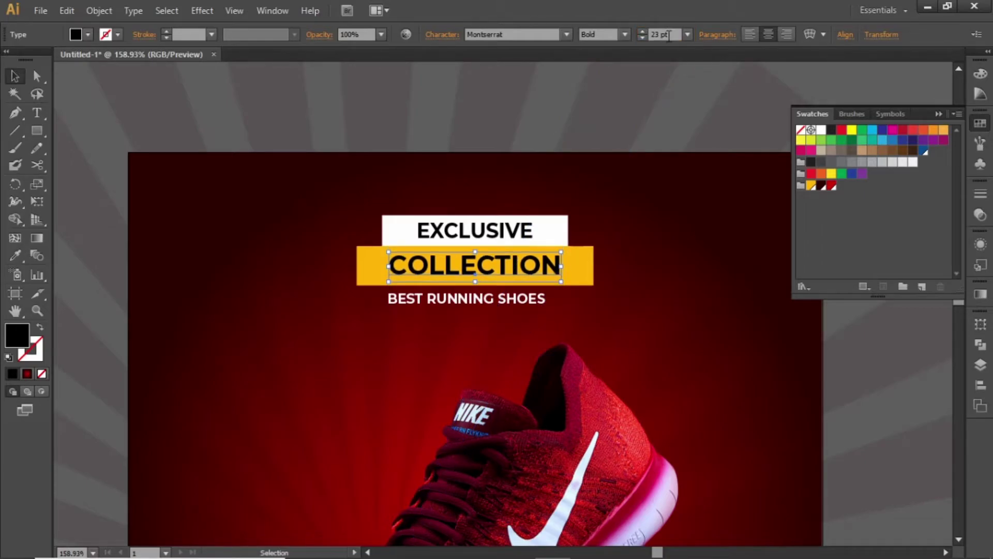
# Step: Set the BEST RUNNING SHOES tracking to 220 in the Character panel
pyautogui.click(491, 306)
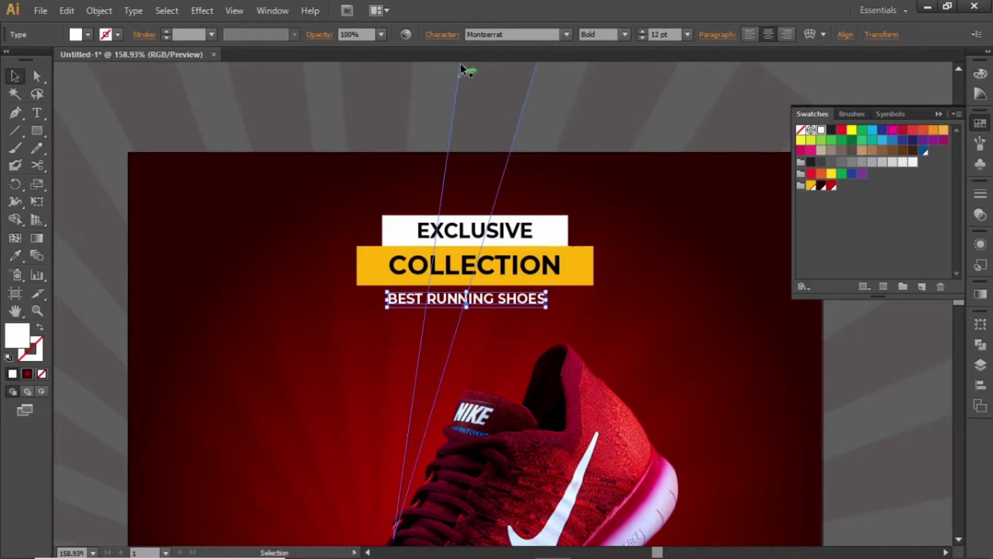
pyautogui.click(441, 36)
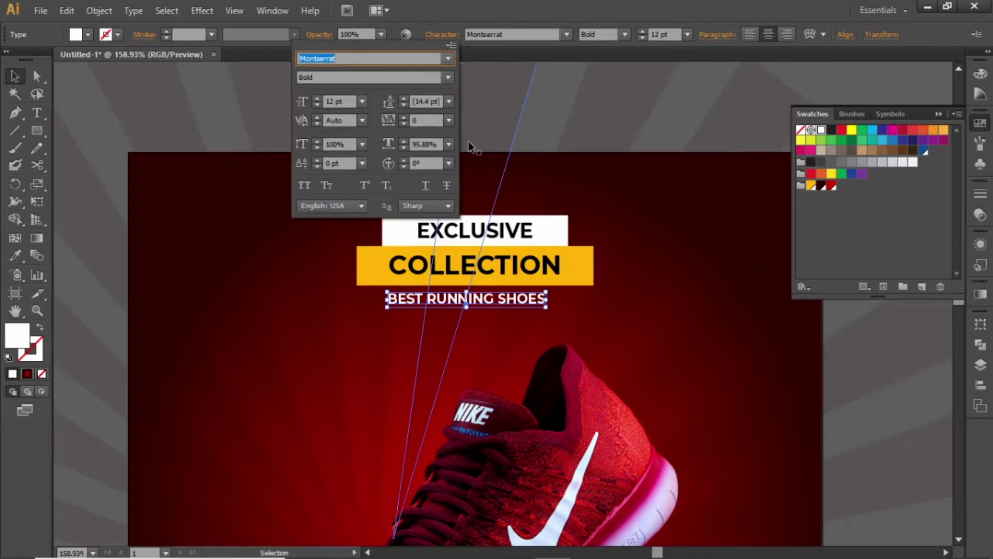
pyautogui.click(431, 120)
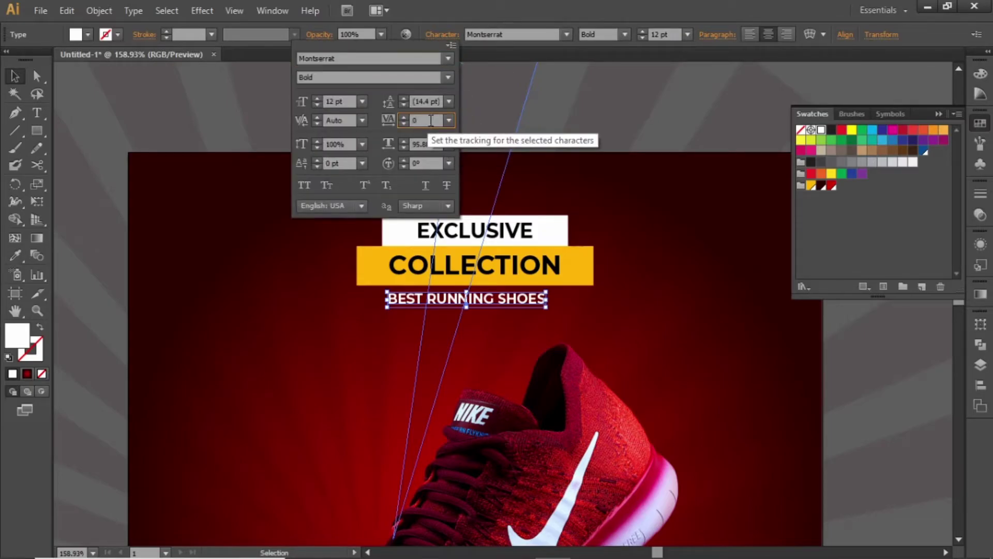
pyautogui.press('Up')
pyautogui.press('Up')
pyautogui.press('Up')
pyautogui.press('Up')
pyautogui.press('Up')
pyautogui.press('Up')
pyautogui.press('Up')
pyautogui.press('Up')
pyautogui.press('Up')
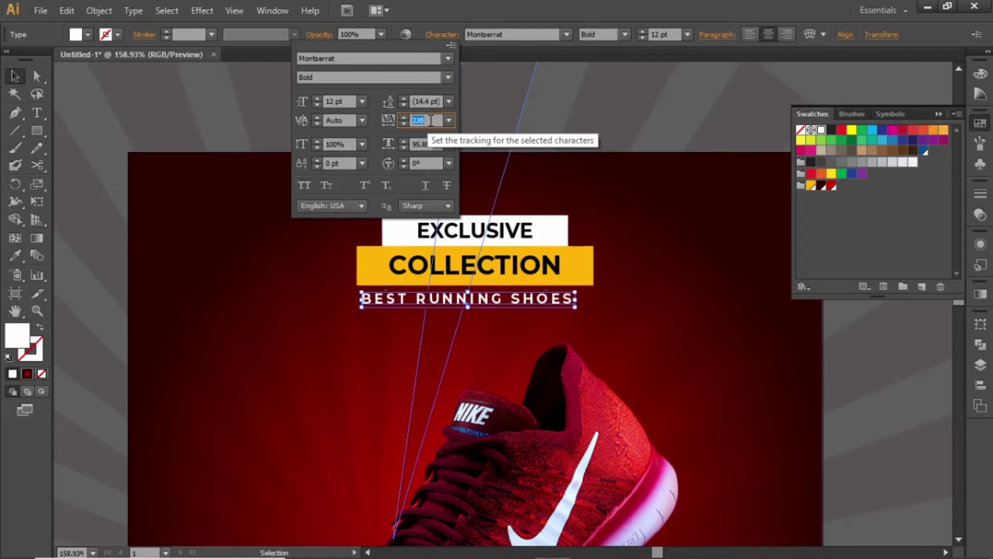
pyautogui.press('Up')
pyautogui.press('Up')
pyautogui.press('Up')
pyautogui.press('Up')
pyautogui.press('Up')
pyautogui.press('Return')
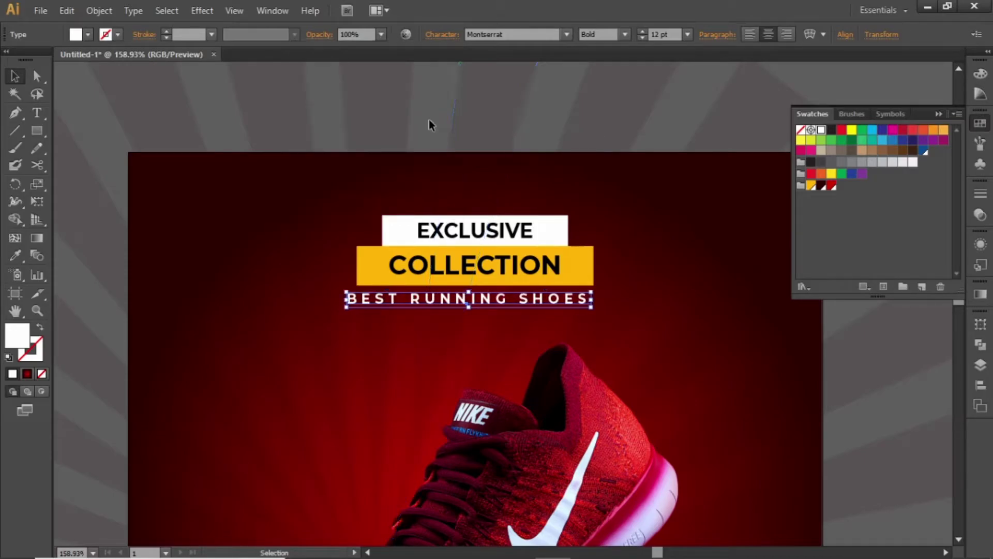
# Step: Centre the tagline horizontally under the heading bars
pyautogui.click(980, 385)
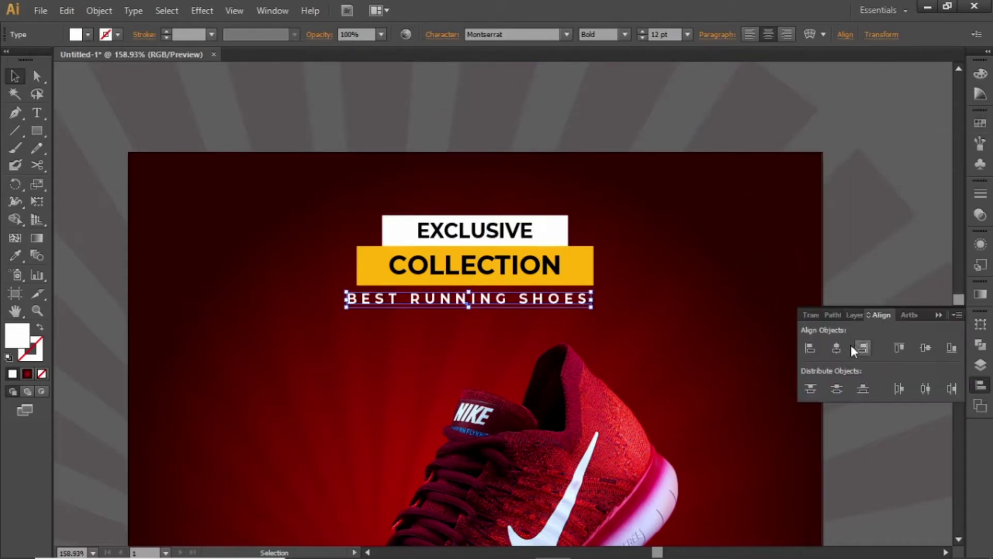
pyautogui.click(845, 349)
pyautogui.click(911, 249)
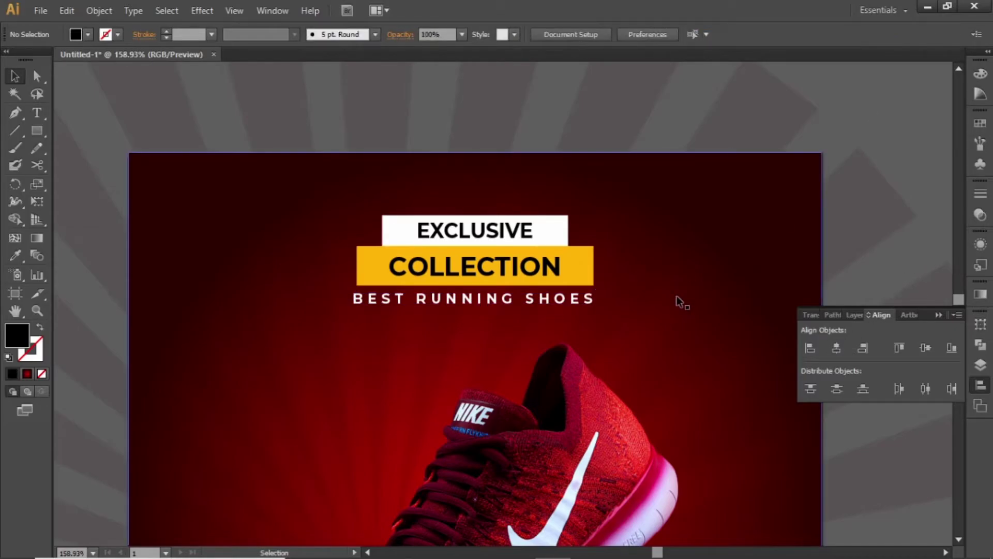
# Step: Fit the artboard and Alt-drag a copy of the COLLECTION bar group to the bottom-left
pyautogui.moveTo(675, 296); pyautogui.dragTo(613, 212)
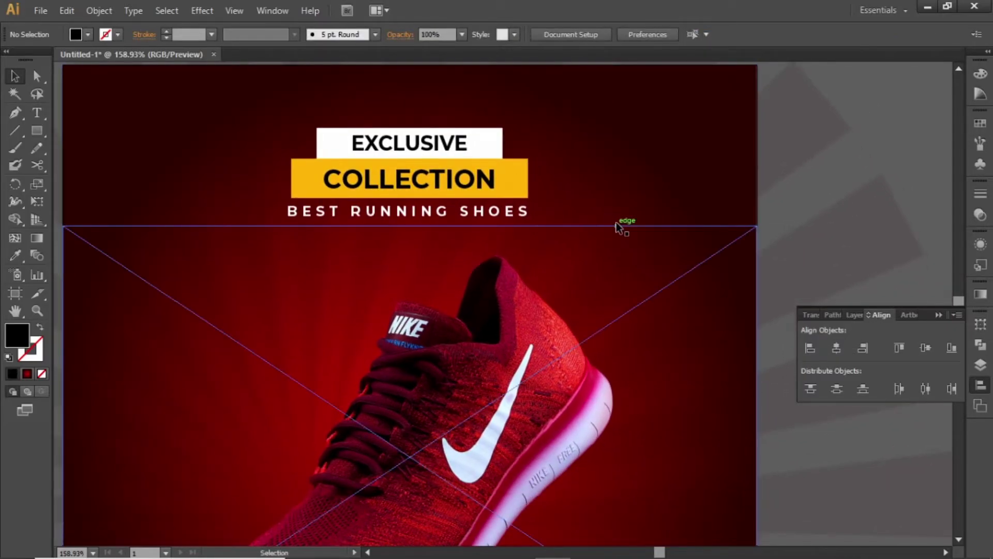
pyautogui.hotkey('ctrl', '0')
pyautogui.click(576, 148)
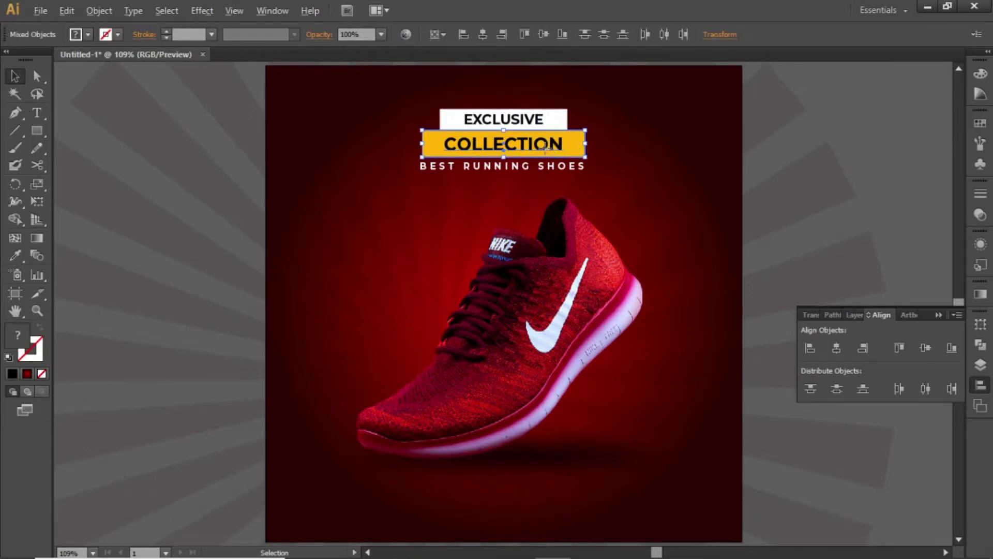
pyautogui.moveTo(548, 149); pyautogui.dragTo(410, 518)
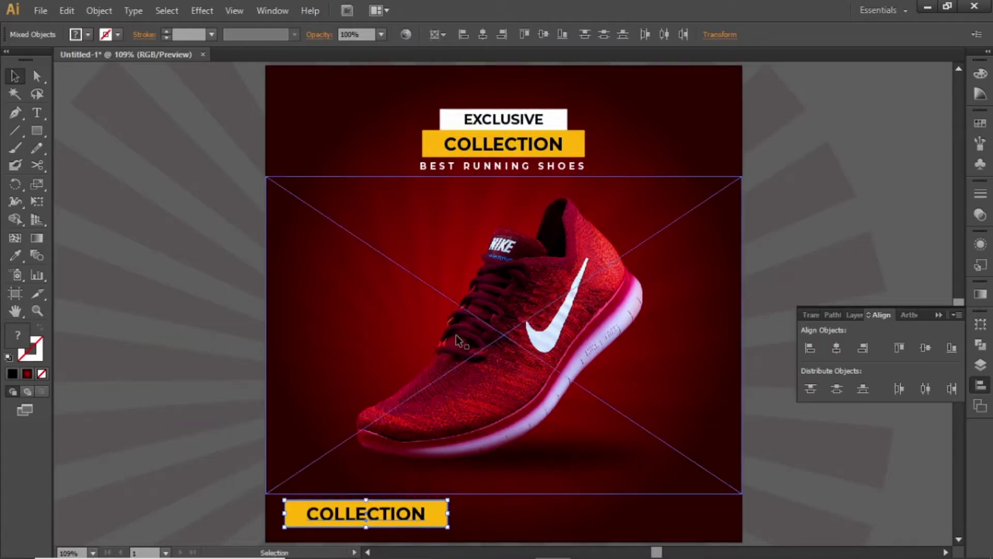
pyautogui.click(875, 109)
pyautogui.moveTo(774, 140)
pyautogui.mouseDown()
pyautogui.moveTo(681, 157)
pyautogui.moveTo(667, 223)
pyautogui.mouseUp()
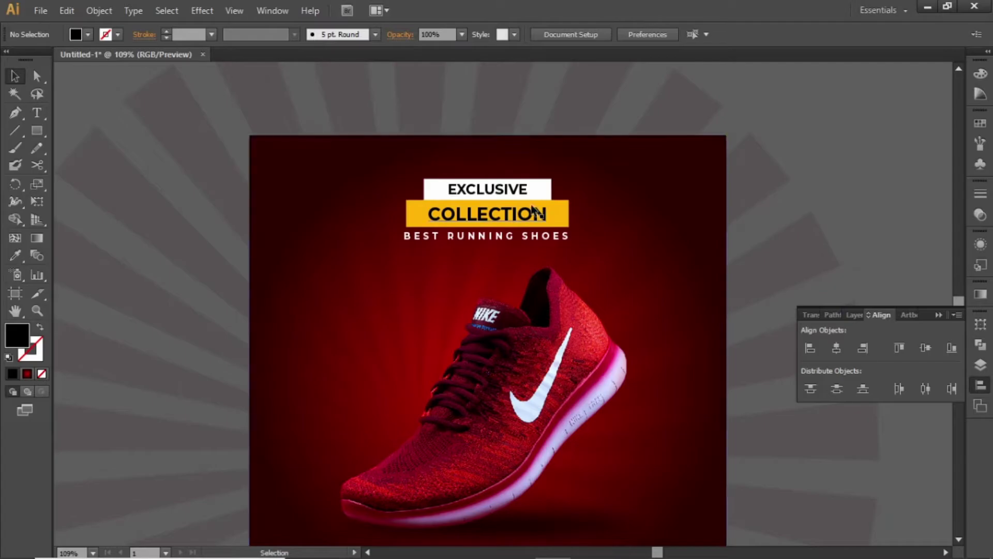
# Step: Skew the EXCLUSIVE bar, COLLECTION bar and tagline rightward, then centre them horizontally
pyautogui.press('z')
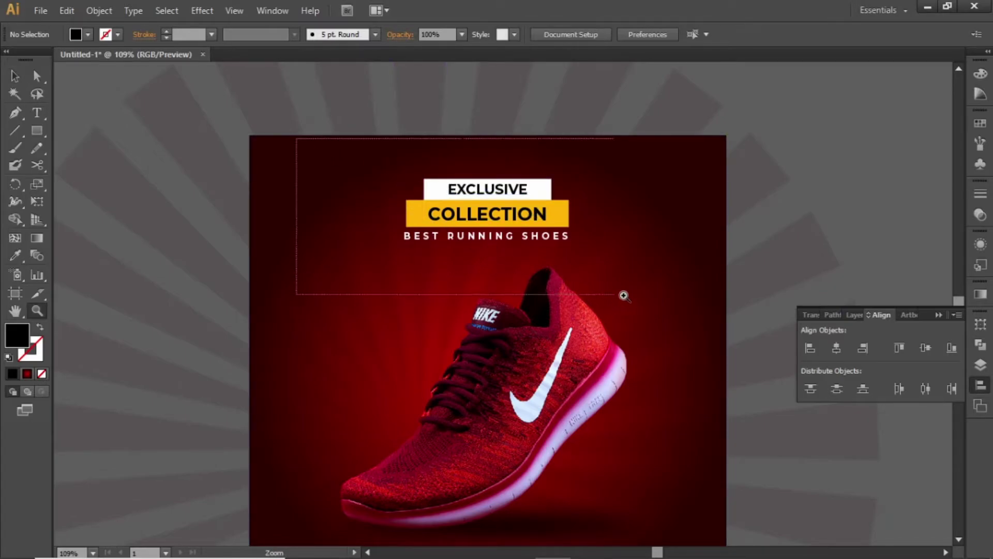
pyautogui.moveTo(400, 209); pyautogui.dragTo(676, 310)
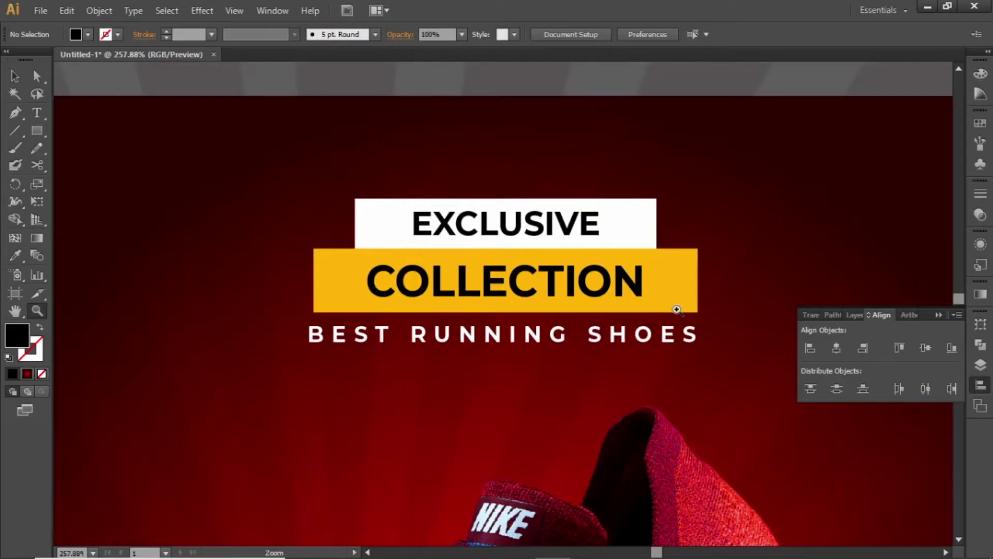
pyautogui.click(633, 333)
pyautogui.keyDown('shift'); pyautogui.click(667, 297); pyautogui.keyUp('shift')
pyautogui.keyDown('shift'); pyautogui.click(611, 224); pyautogui.keyUp('shift')
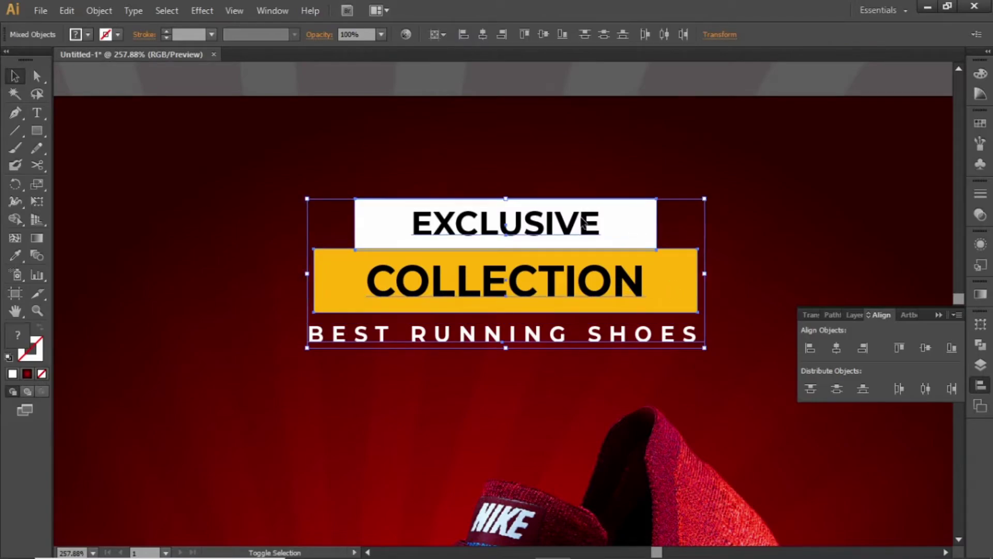
pyautogui.click(37, 201)
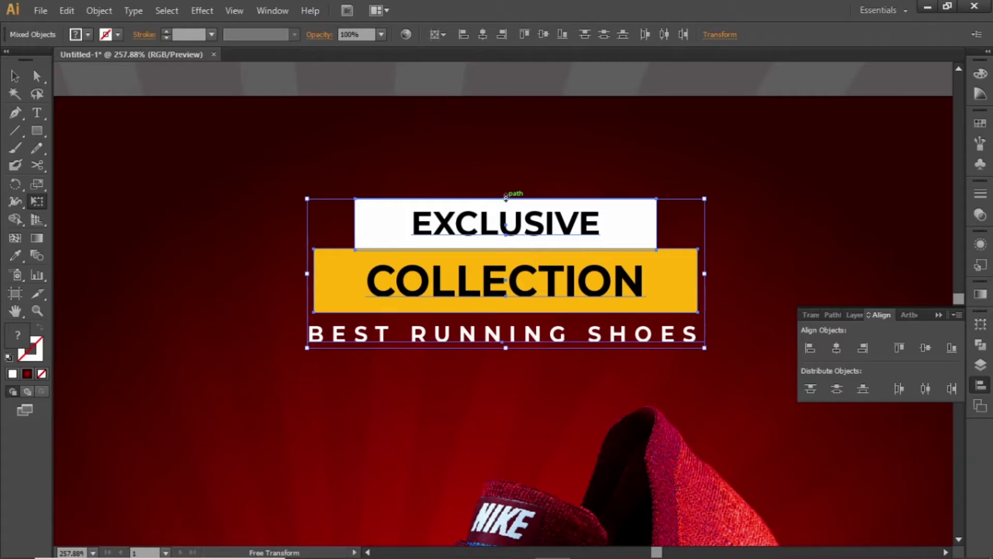
pyautogui.moveTo(506, 197); pyautogui.dragTo(532, 201)
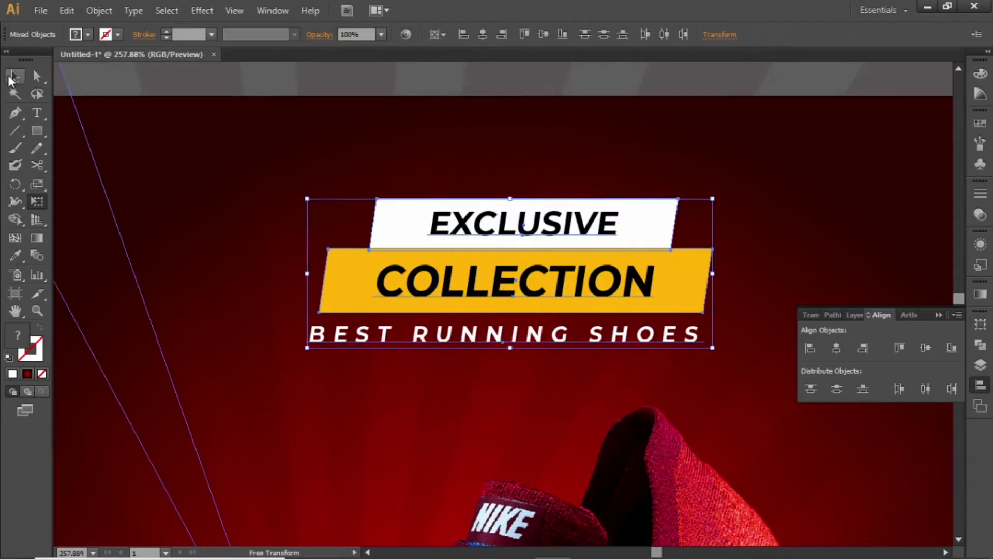
pyautogui.click(11, 78)
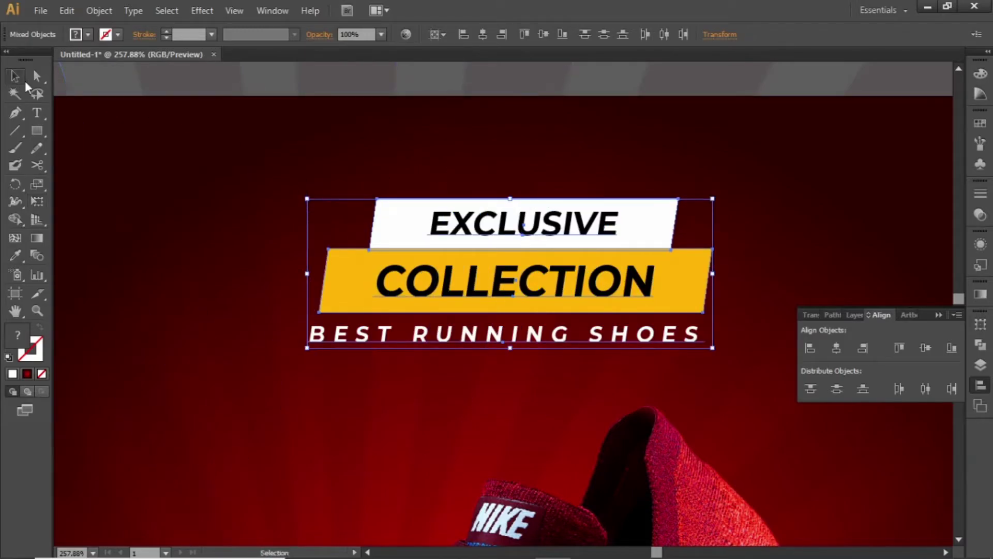
pyautogui.click(834, 347)
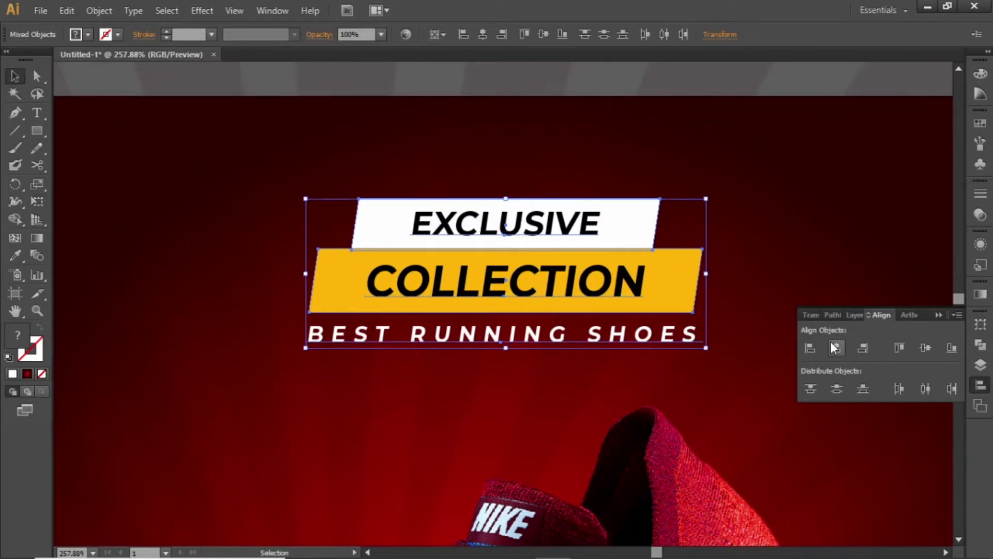
pyautogui.click(618, 79)
# Step: Select the three heading objects and stretch the block slightly wider
pyautogui.hotkey('ctrl', '0')
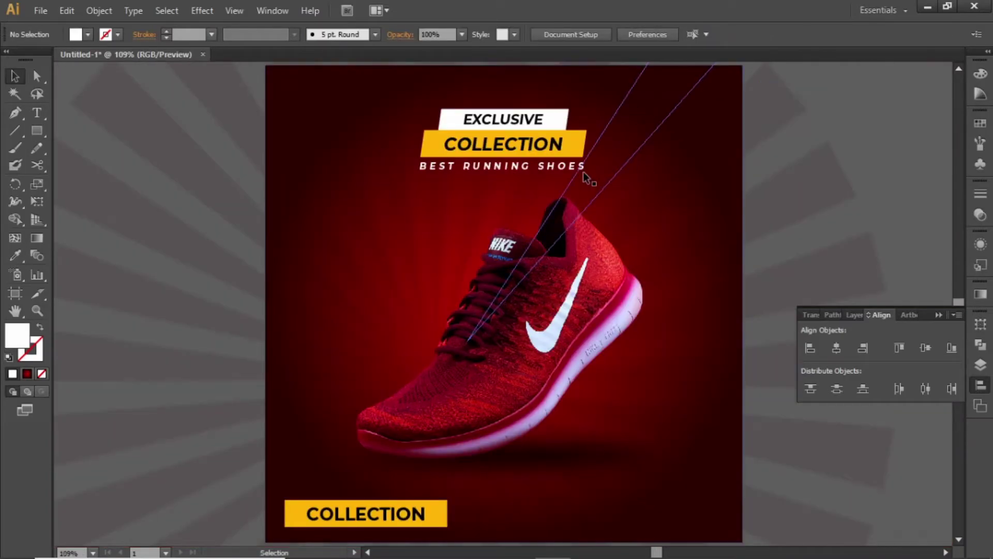
pyautogui.scroll(2, 574, 186)
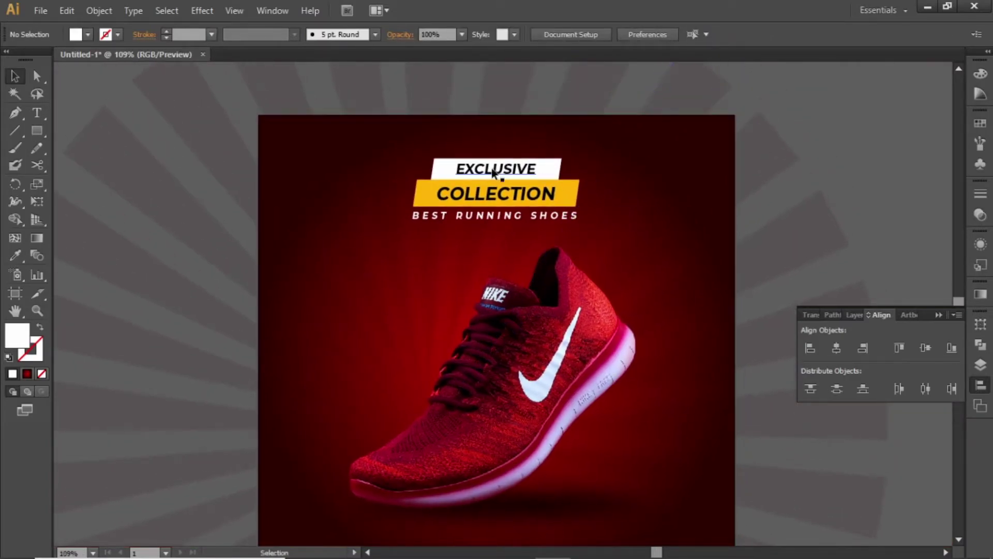
pyautogui.click(566, 217)
pyautogui.keyDown('shift'); pyautogui.click(563, 196); pyautogui.keyUp('shift')
pyautogui.keyDown('shift'); pyautogui.click(530, 171); pyautogui.keyUp('shift')
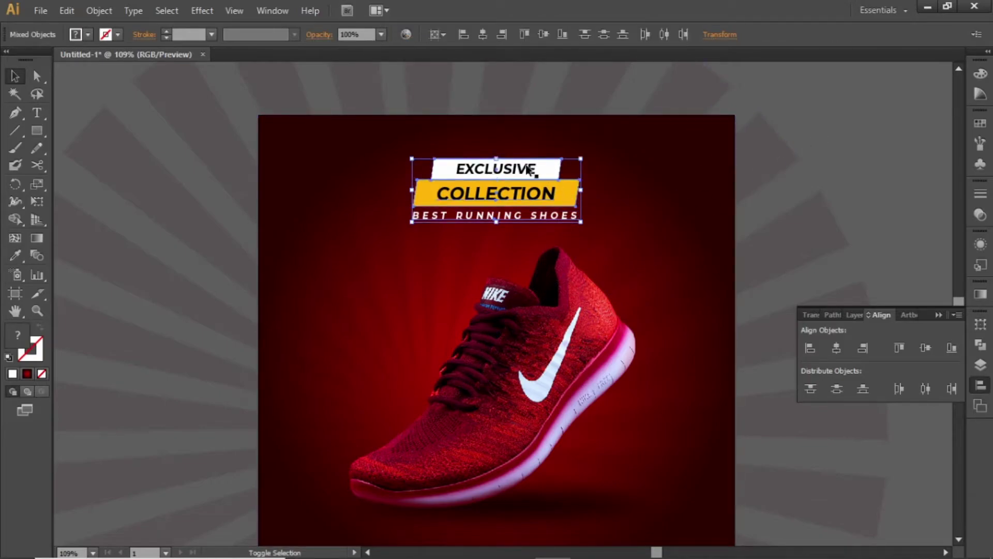
pyautogui.moveTo(581, 186); pyautogui.dragTo(589, 187)
# Step: Alt-drag a copy of the bottom COLLECTION word up to the top-right corner
pyautogui.click(826, 128)
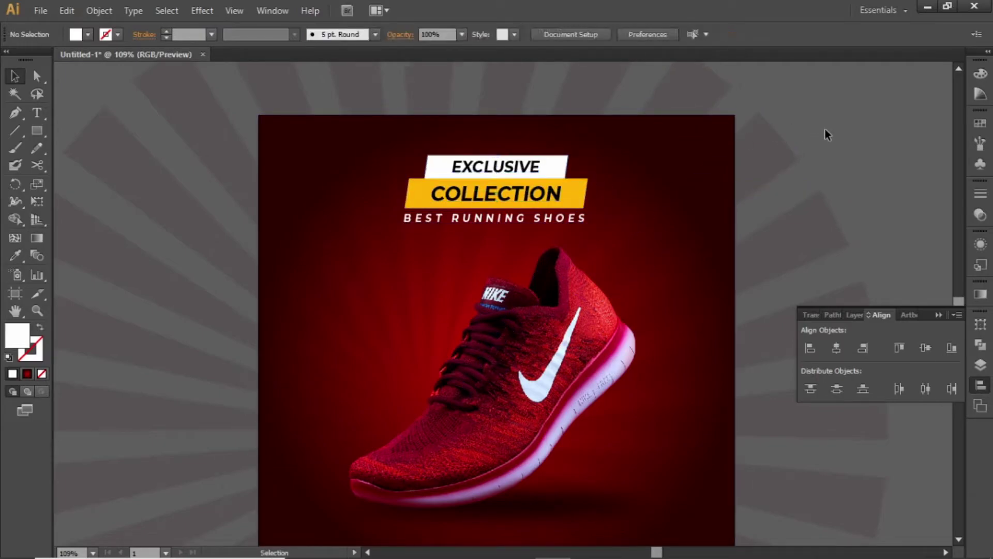
pyautogui.moveTo(676, 244); pyautogui.dragTo(662, 216)
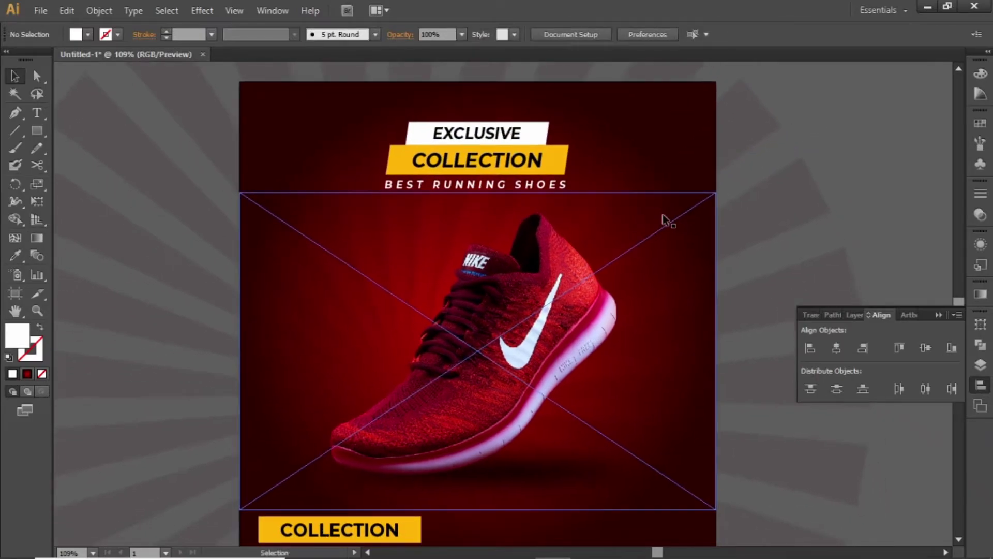
pyautogui.moveTo(359, 531)
pyautogui.mouseDown()
pyautogui.moveTo(686, 165)
pyautogui.moveTo(678, 106)
pyautogui.mouseUp()
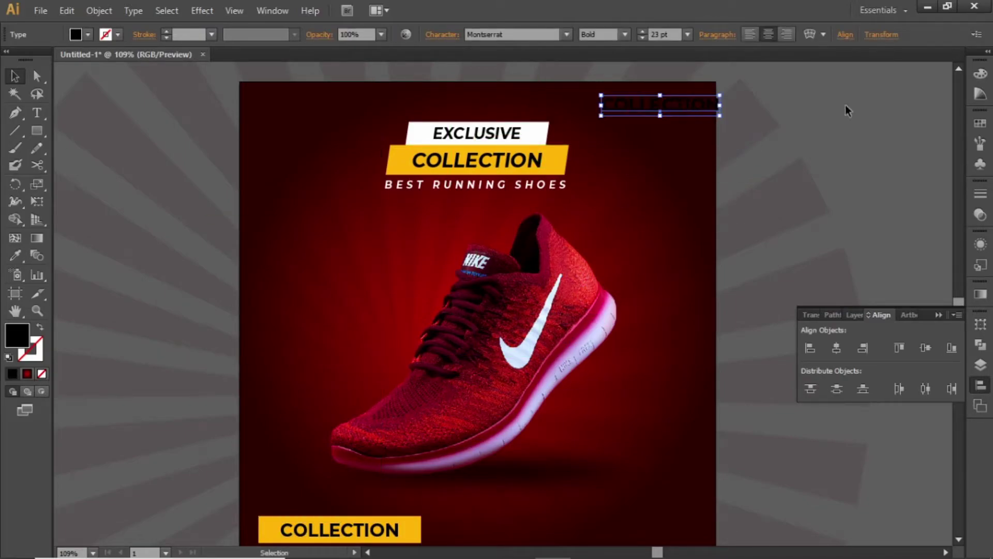
# Step: Fill the copied word yellow and retype it as LOGO
pyautogui.click(980, 121)
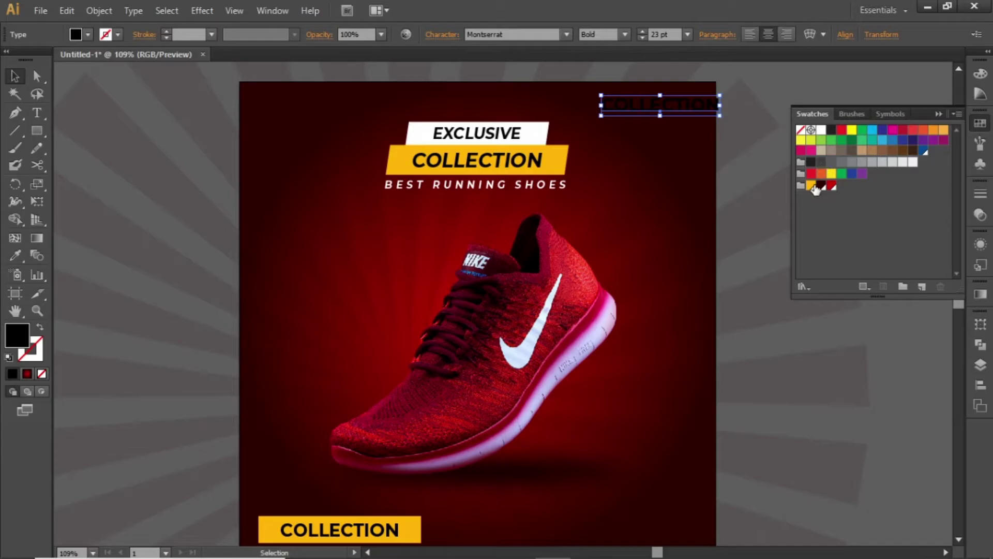
pyautogui.click(812, 186)
pyautogui.doubleClick(679, 111)
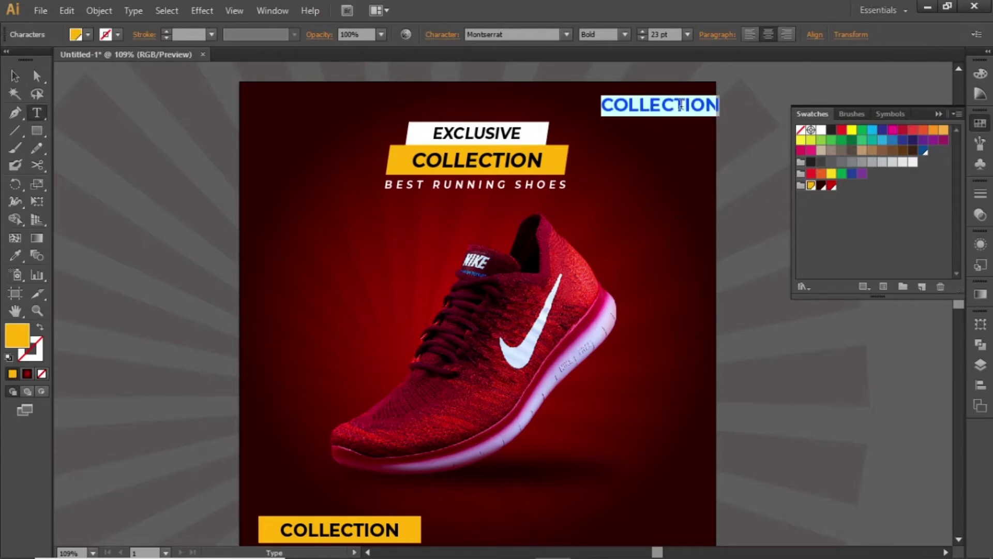
pyautogui.write('LOGO')
pyautogui.press('Escape')
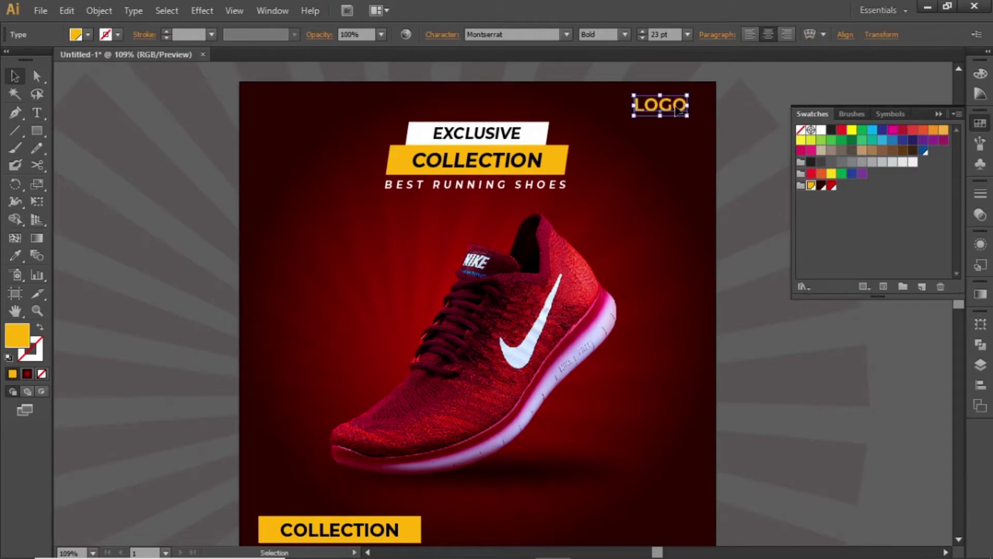
# Step: Add a white TAGLINE HERE copy below LOGO and zoom in on the pair
pyautogui.keyDown('alt'); pyautogui.moveTo(674, 116); pyautogui.dragTo(675, 132); pyautogui.keyUp('alt')
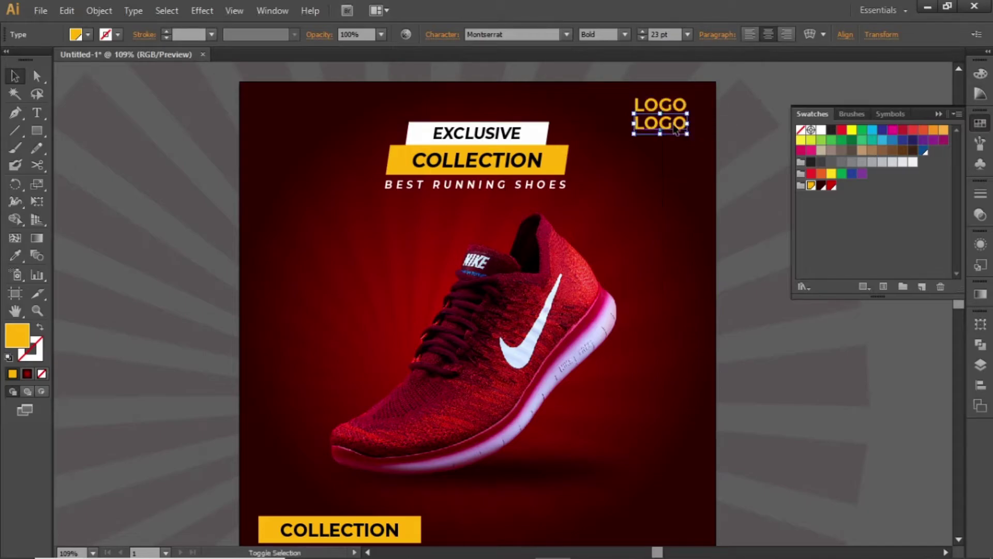
pyautogui.press('t')
pyautogui.doubleClick(673, 125)
pyautogui.write('TA')
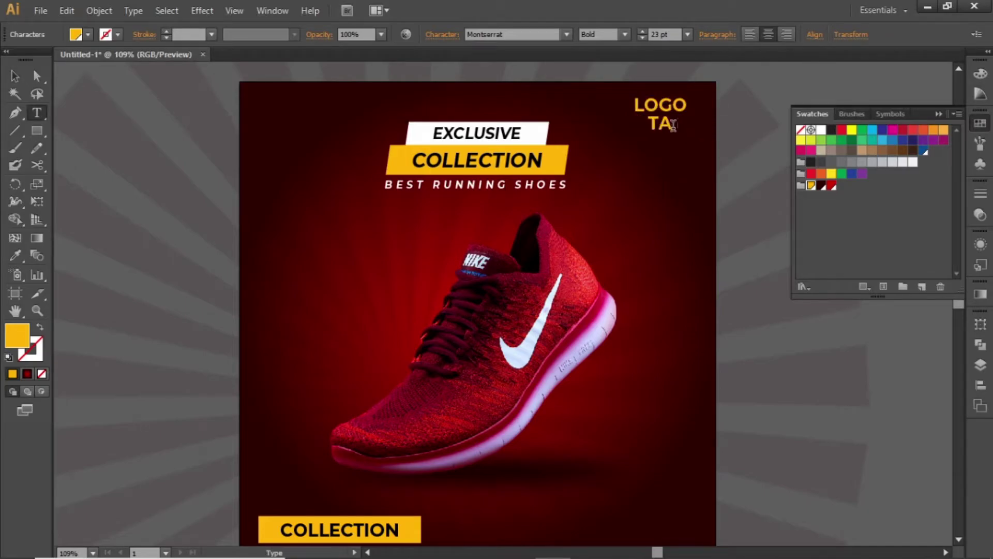
pyautogui.write('GLINE HERE')
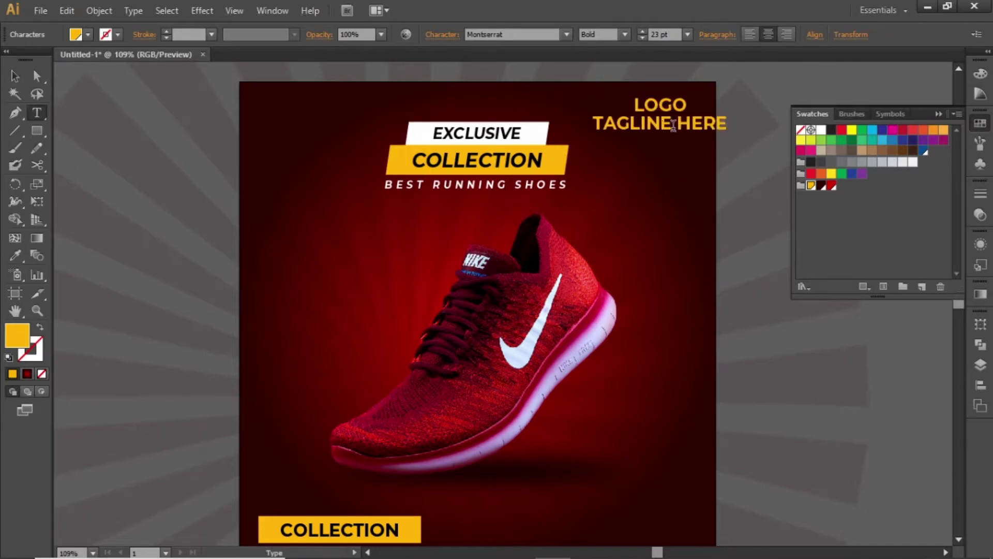
pyautogui.press('Escape')
pyautogui.click(821, 130)
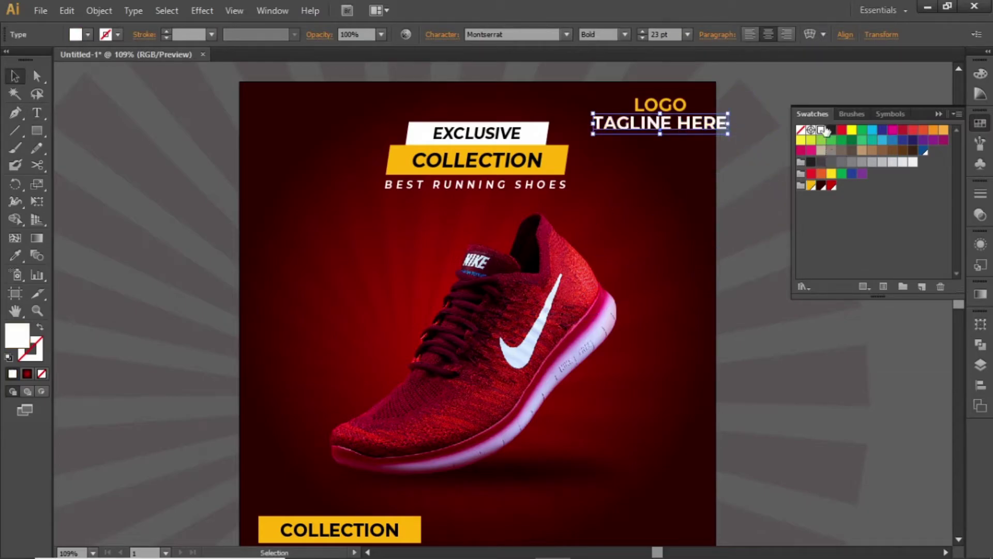
pyautogui.keyDown('shift'); pyautogui.click(680, 111); pyautogui.keyUp('shift')
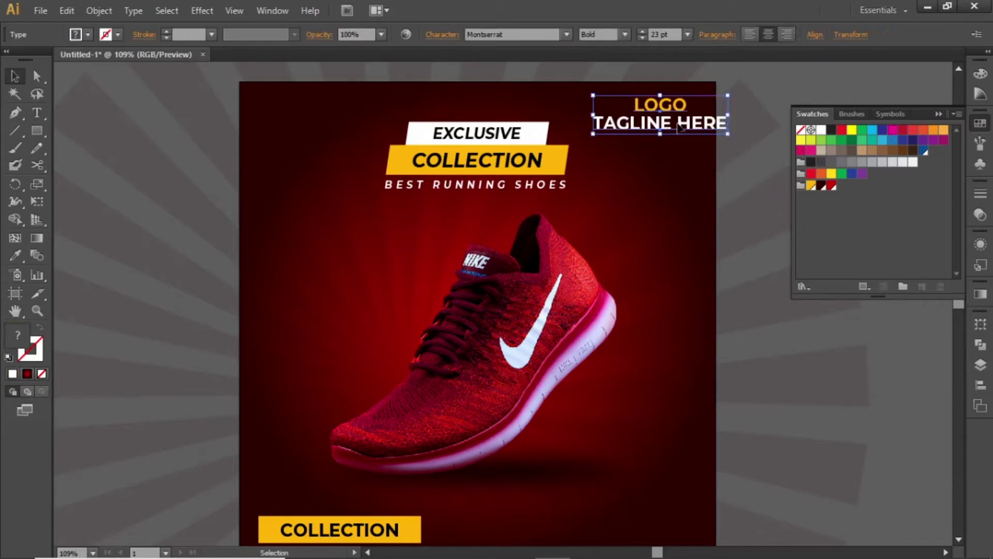
pyautogui.press('z')
pyautogui.moveTo(564, 85); pyautogui.dragTo(596, 113)
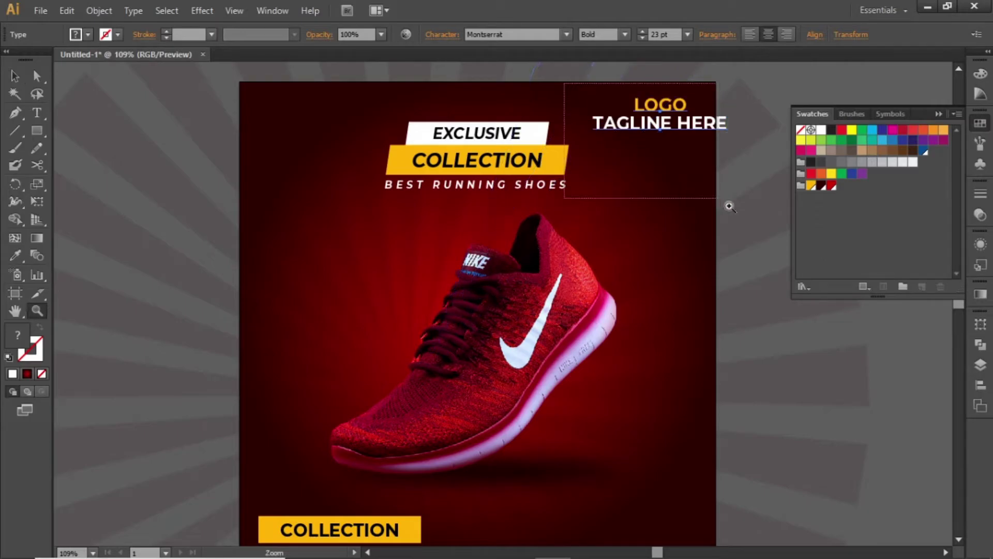
# Step: Reduce the TAGLINE HERE font size and move it up just under LOGO
pyautogui.moveTo(729, 205); pyautogui.dragTo(722, 217)
pyautogui.press('v')
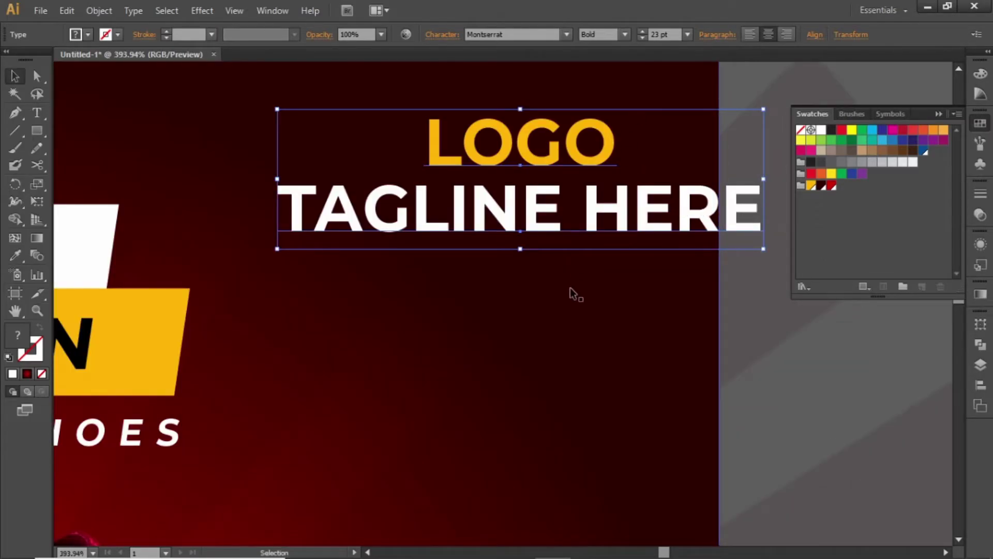
pyautogui.click(570, 293)
pyautogui.click(675, 209)
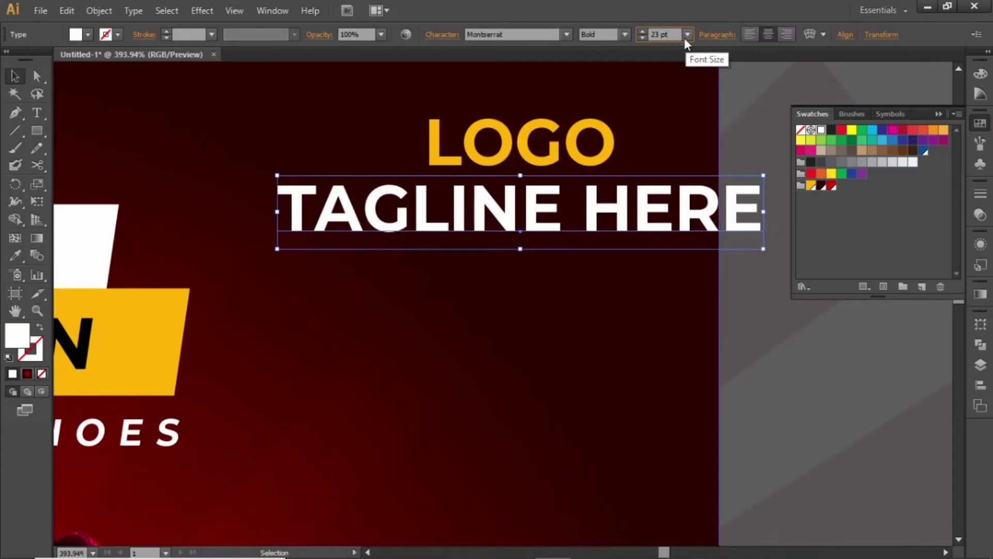
pyautogui.scroll(-3, 684, 39)
pyautogui.scroll(-10, 684, 38)
pyautogui.scroll(1, 684, 38)
pyautogui.scroll(-2, 684, 38)
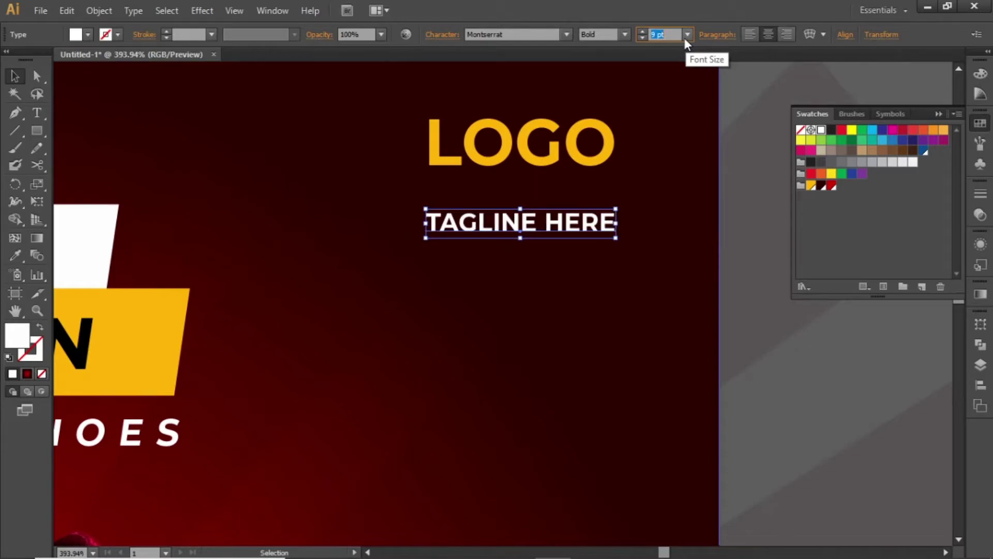
pyautogui.press('Return')
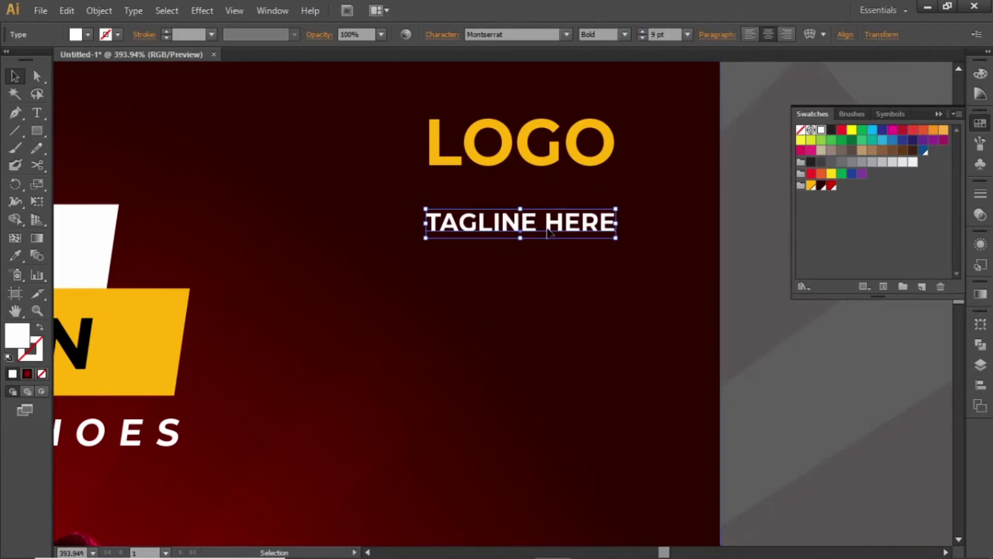
pyautogui.moveTo(549, 232); pyautogui.dragTo(554, 167)
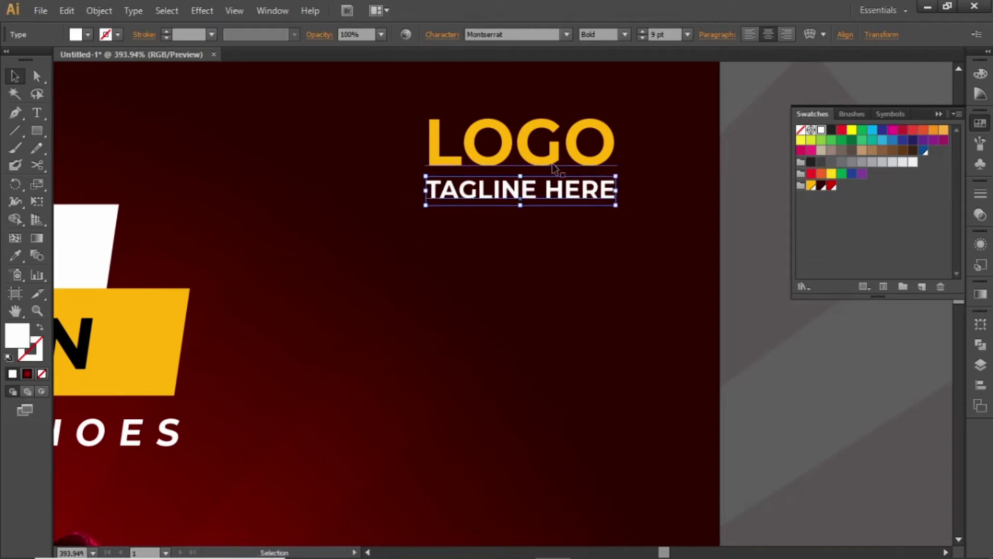
# Step: Shift the LOGO and tagline group slightly right and scale it down a little
pyautogui.keyDown('shift'); pyautogui.click(555, 169); pyautogui.keyUp('shift')
pyautogui.scroll(-2, 561, 177)
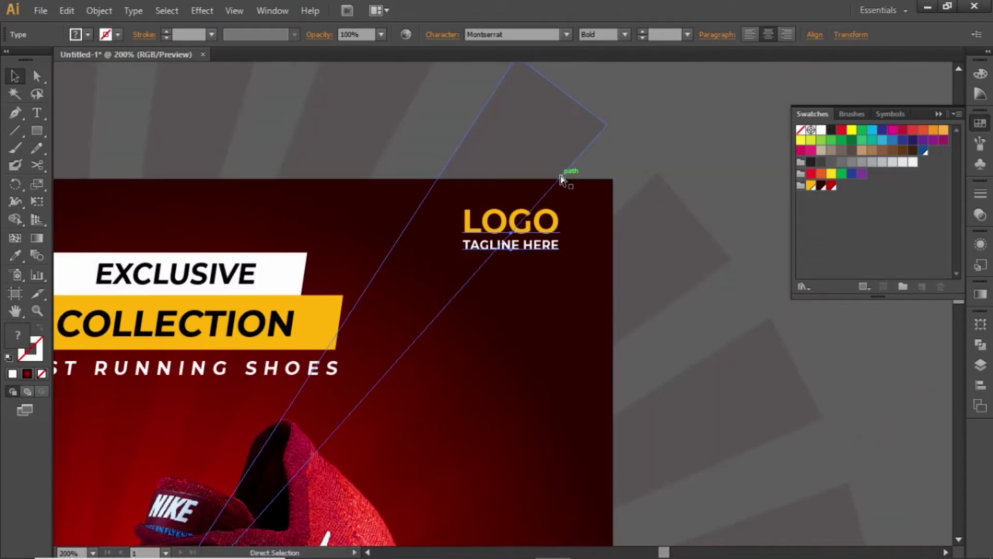
pyautogui.moveTo(533, 232); pyautogui.dragTo(551, 232)
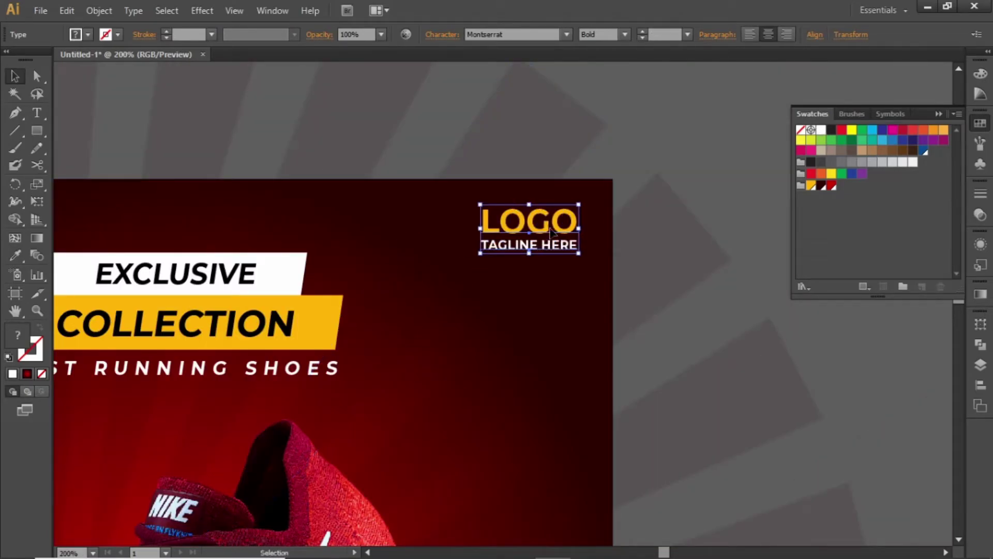
pyautogui.moveTo(478, 257); pyautogui.dragTo(503, 241)
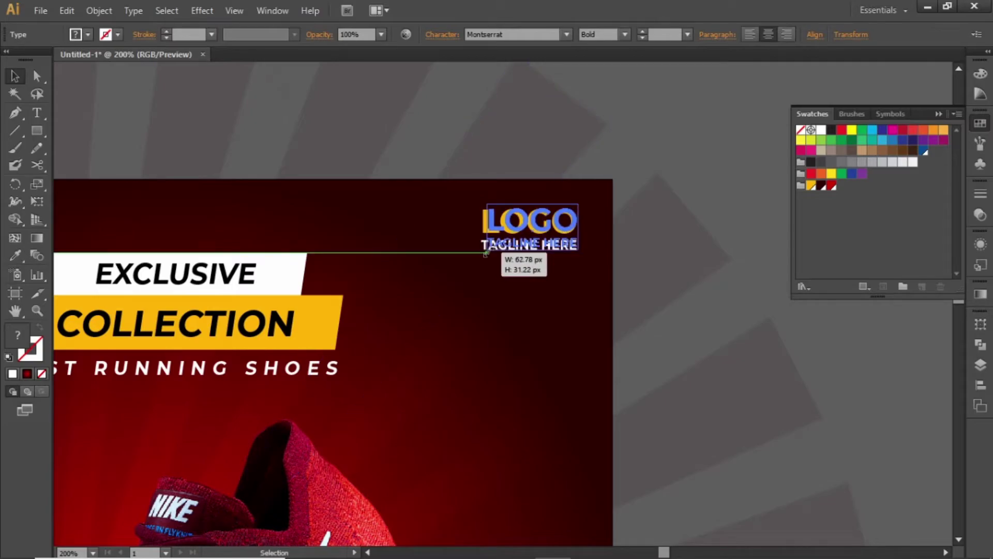
pyautogui.click(676, 141)
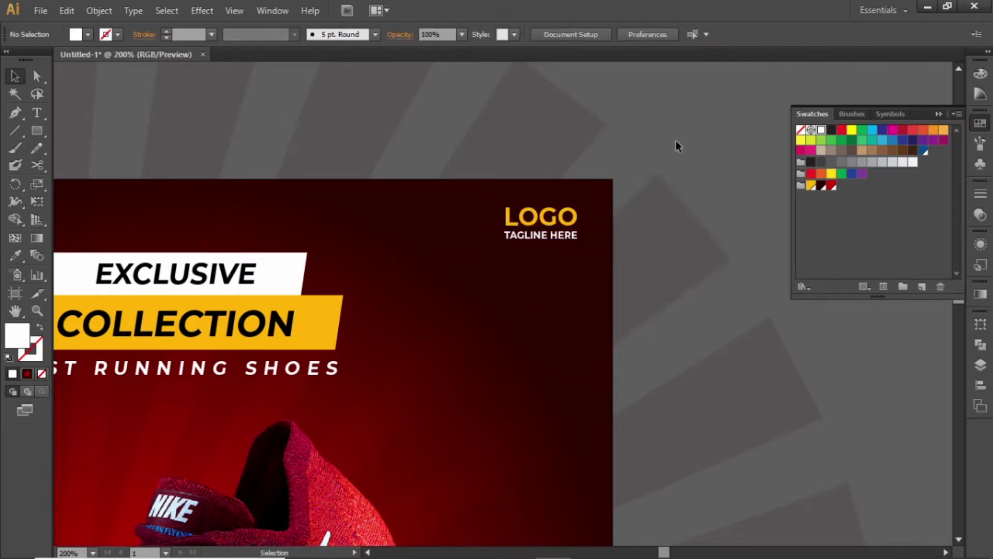
pyautogui.hotkey('ctrl', '0')
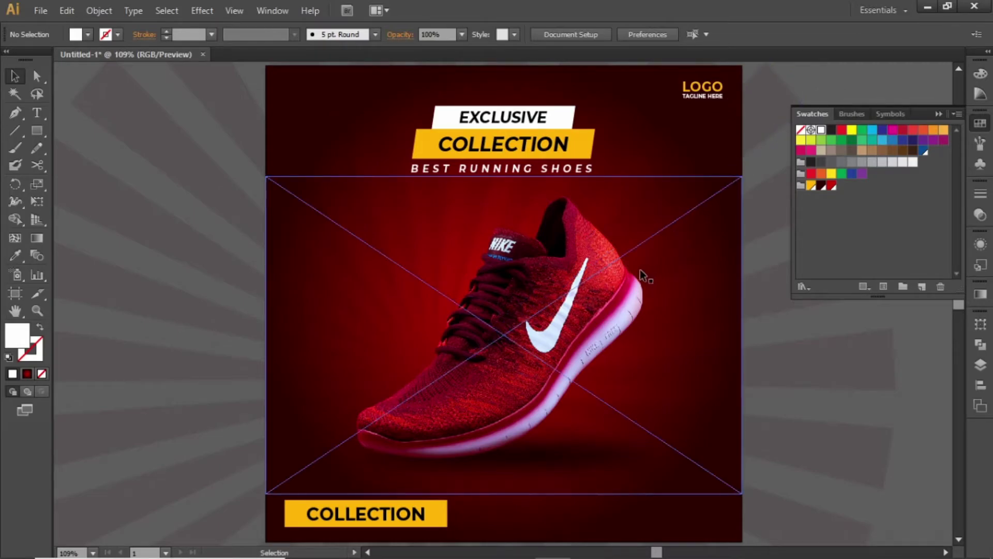
# Step: Draw a circle with the Ellipse tool left of the shoe and fill it yellow
pyautogui.press('z')
pyautogui.moveTo(306, 251); pyautogui.dragTo(532, 373)
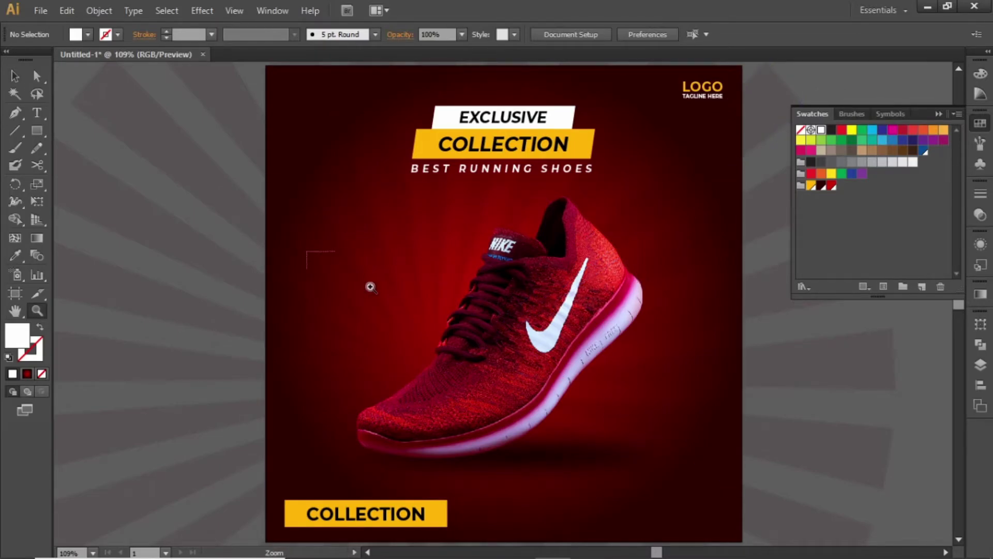
pyautogui.press('v')
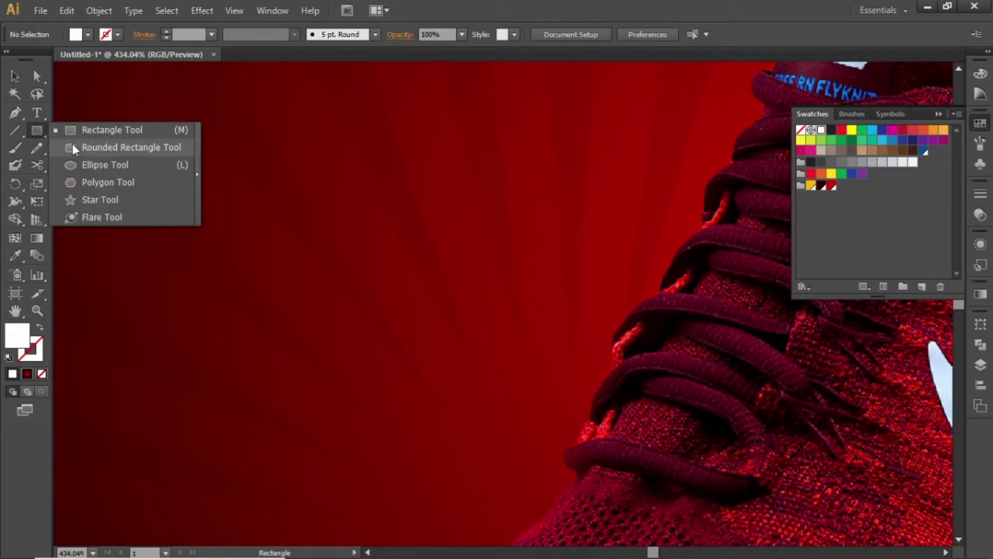
pyautogui.moveTo(46, 131); pyautogui.dragTo(97, 163)
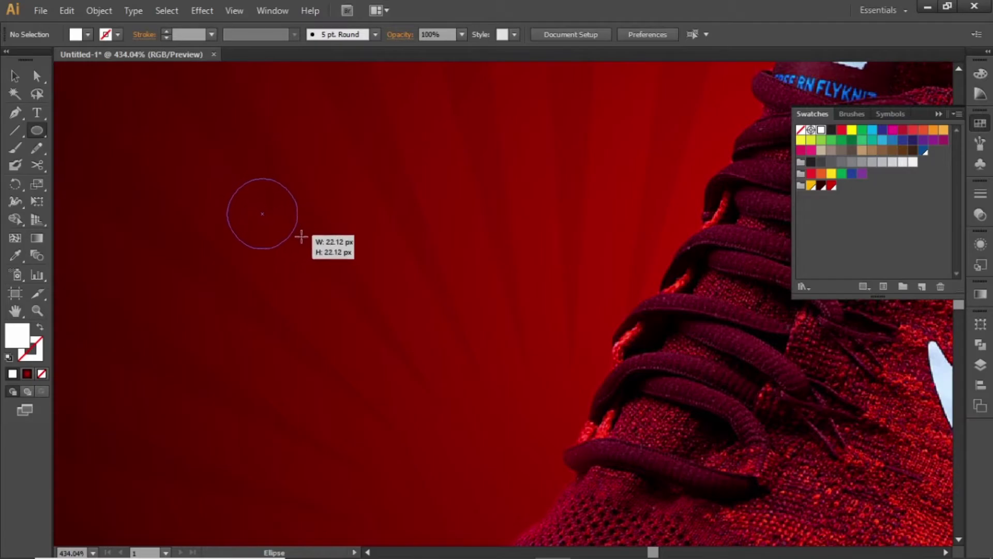
pyautogui.moveTo(227, 180); pyautogui.dragTo(346, 298)
pyautogui.click(17, 76)
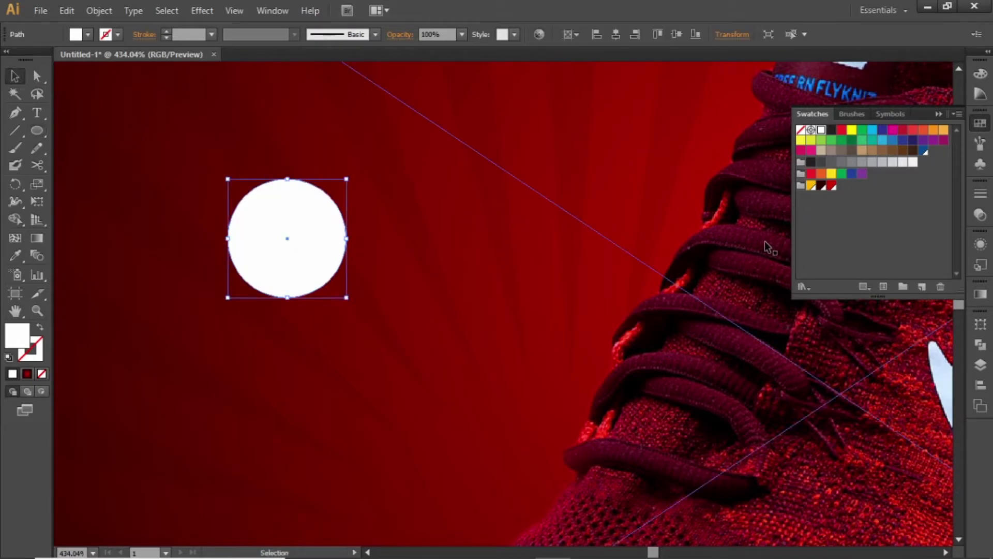
pyautogui.click(811, 185)
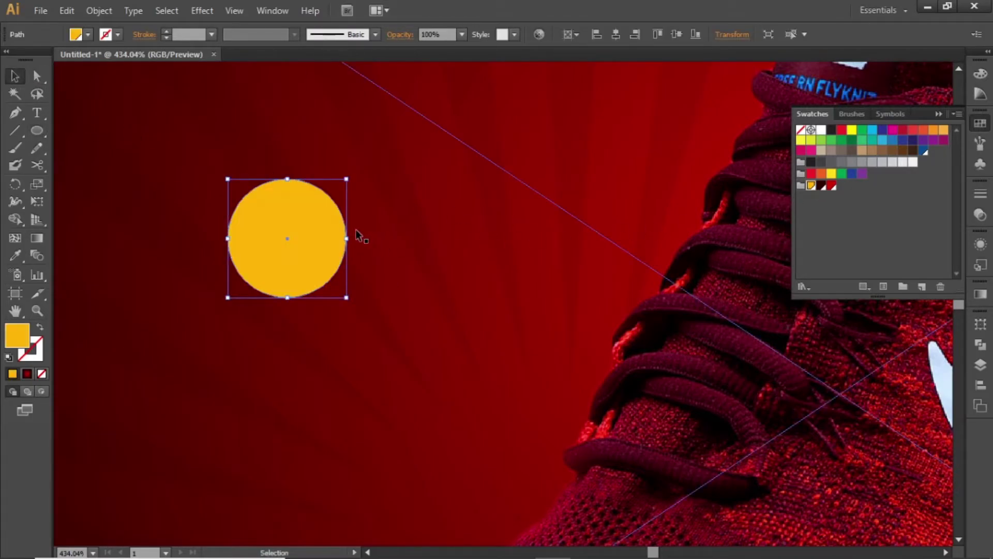
pyautogui.click(36, 112)
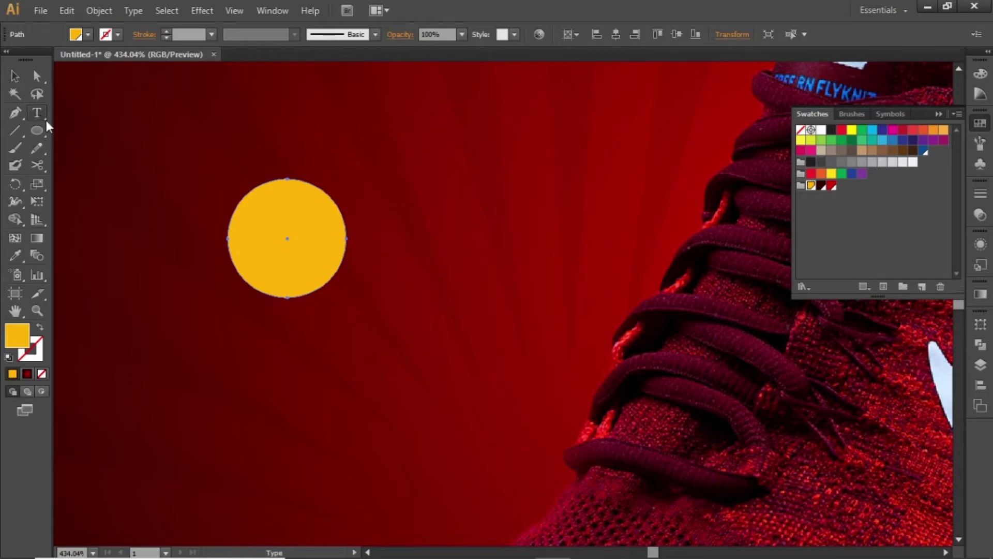
# Step: Type '50%' and 'OFF' on two lines inside the circle with tracking 0
pyautogui.click(268, 233)
pyautogui.write('50')
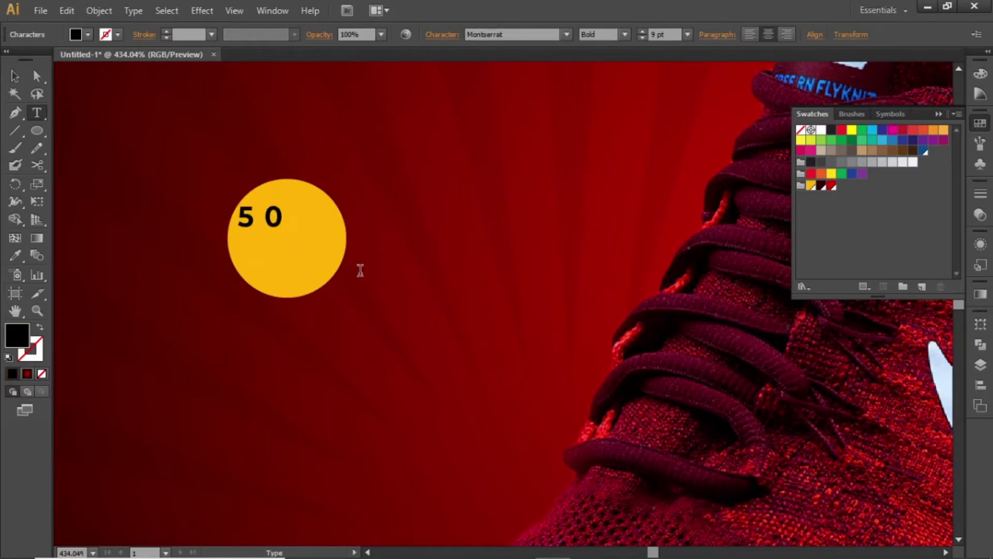
pyautogui.write('%')
pyautogui.press('Return')
pyautogui.write('OFF')
pyautogui.press('Escape')
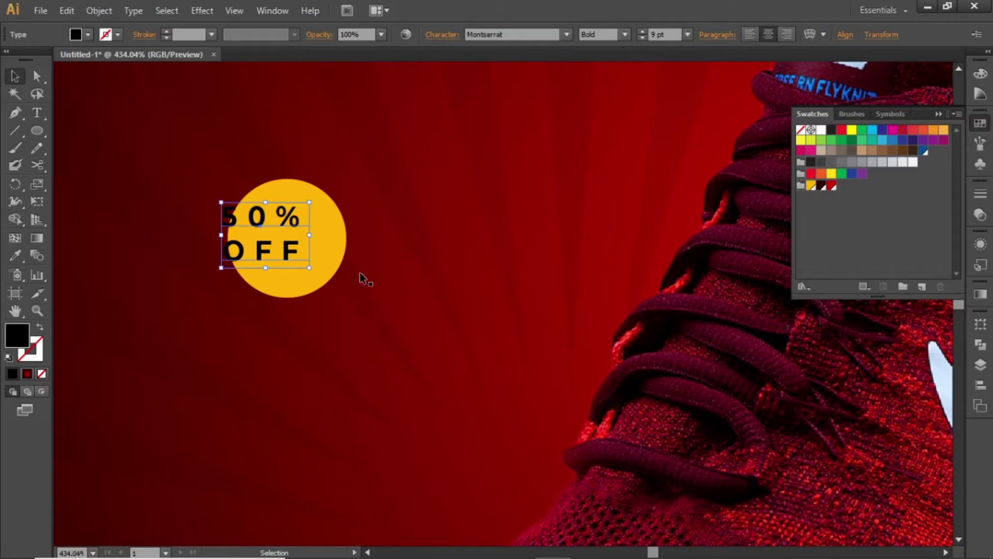
pyautogui.click(435, 36)
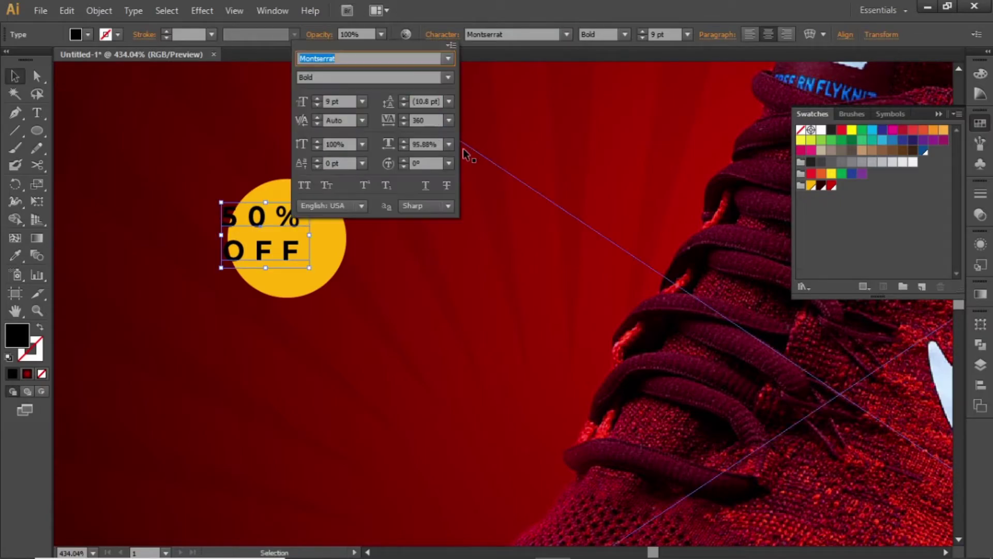
pyautogui.click(449, 119)
pyautogui.click(464, 235)
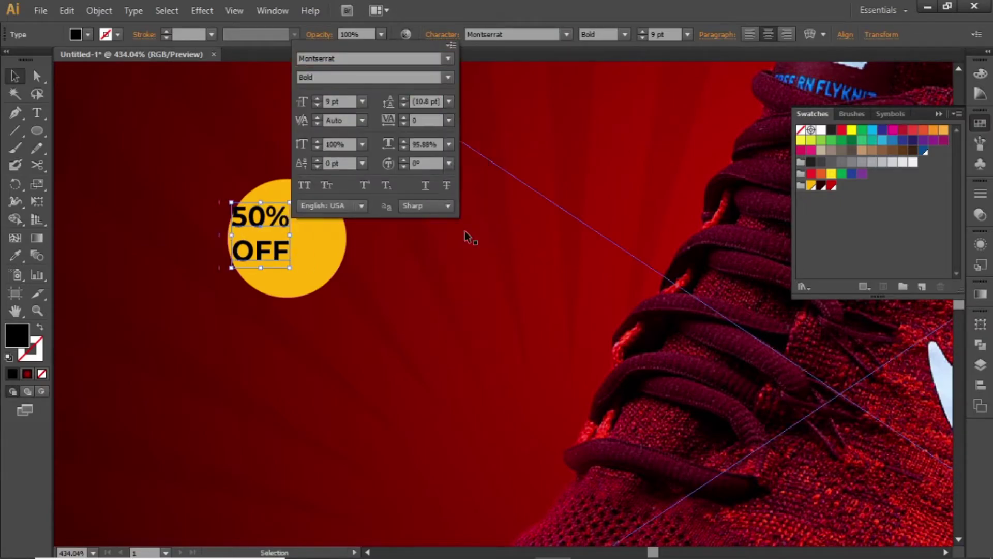
pyautogui.click(442, 36)
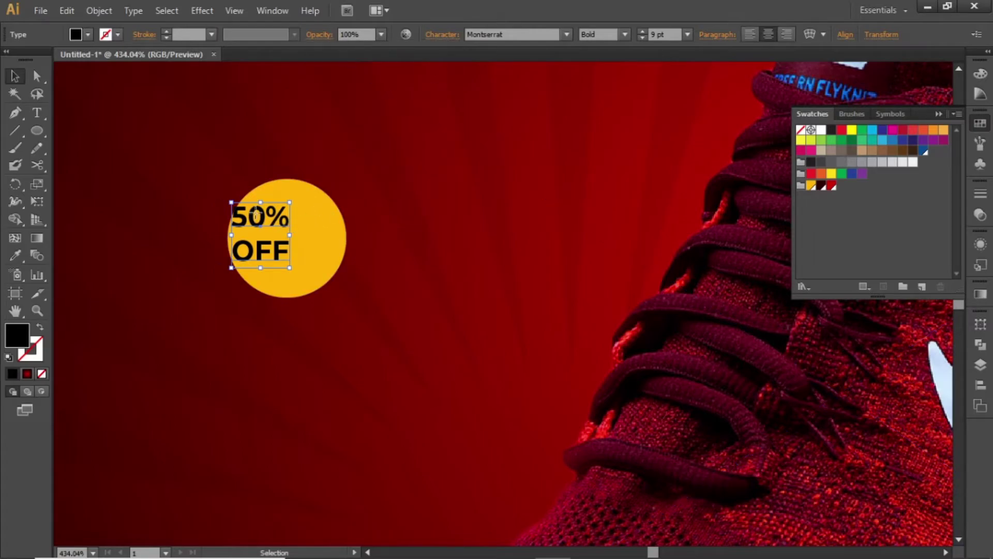
# Step: Centre the 50% OFF text horizontally and vertically on the yellow circle
pyautogui.keyDown('shift'); pyautogui.click(305, 215); pyautogui.keyUp('shift')
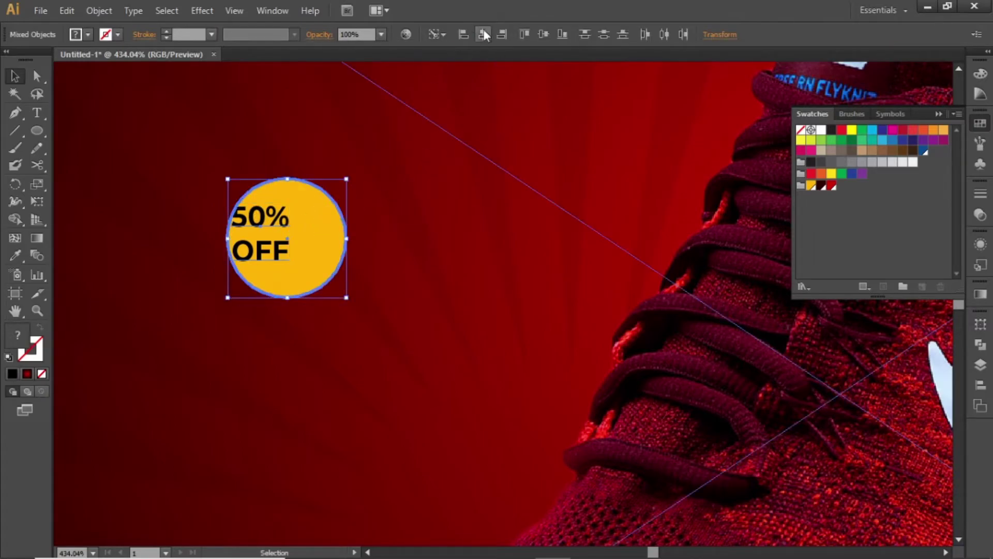
pyautogui.click(482, 34)
pyautogui.click(542, 34)
pyautogui.click(427, 213)
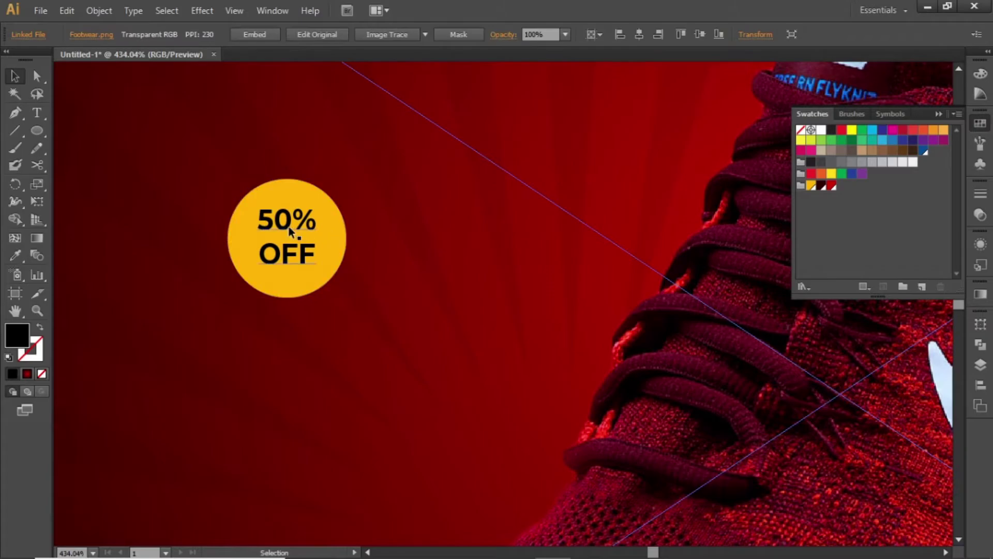
# Step: Tilt the 50% OFF text slightly and enlarge it to 12 pt
pyautogui.click(289, 269)
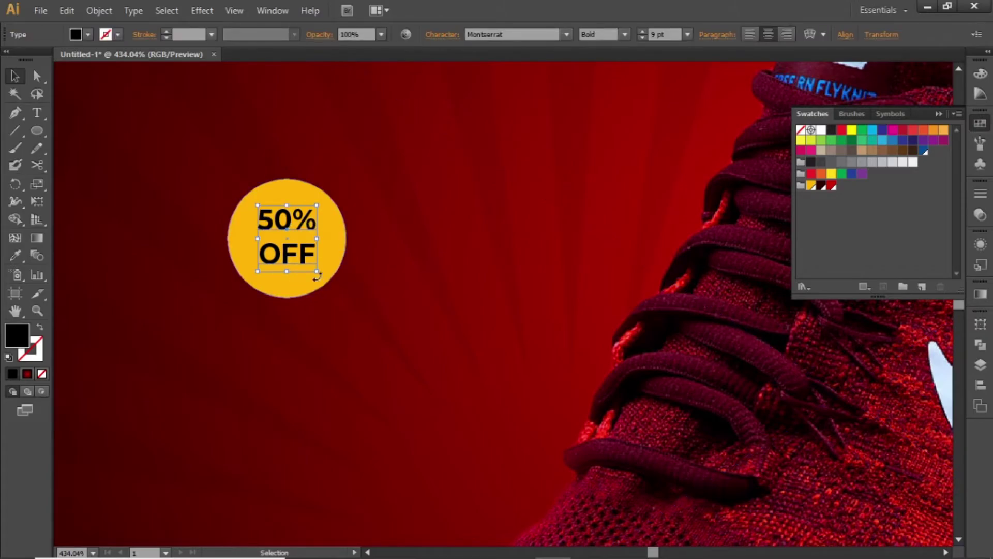
pyautogui.moveTo(317, 276); pyautogui.dragTo(328, 275)
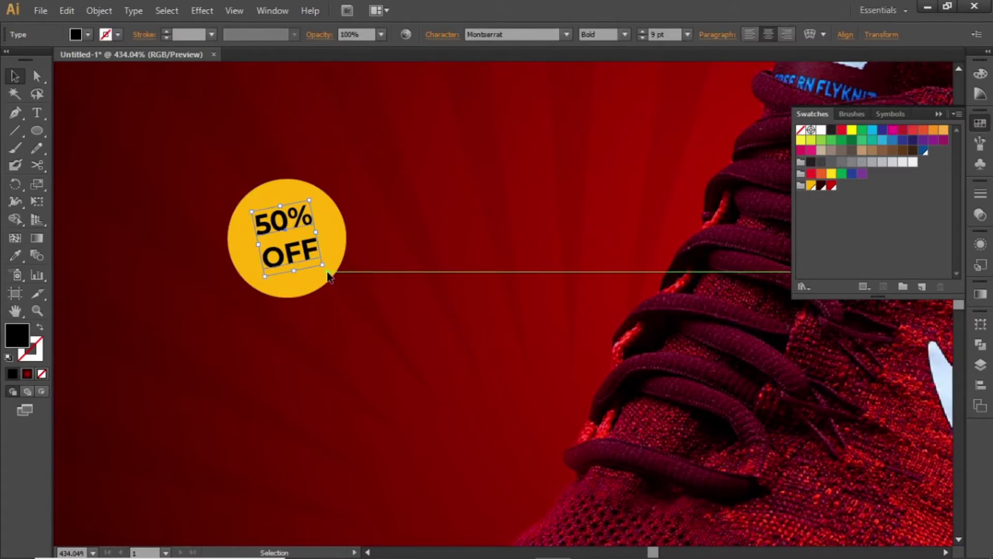
pyautogui.click(661, 34)
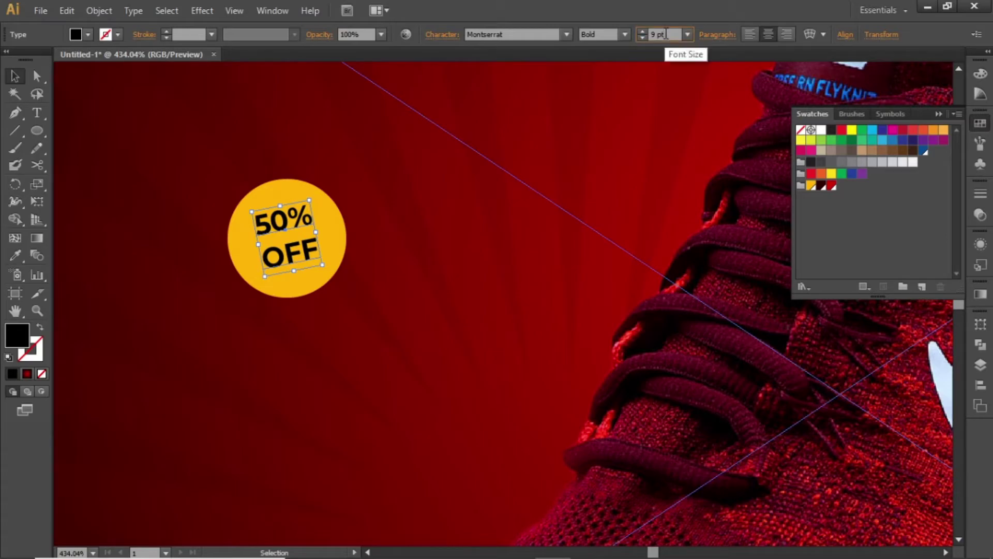
pyautogui.press('Up')
pyautogui.press('Up')
pyautogui.press('Up')
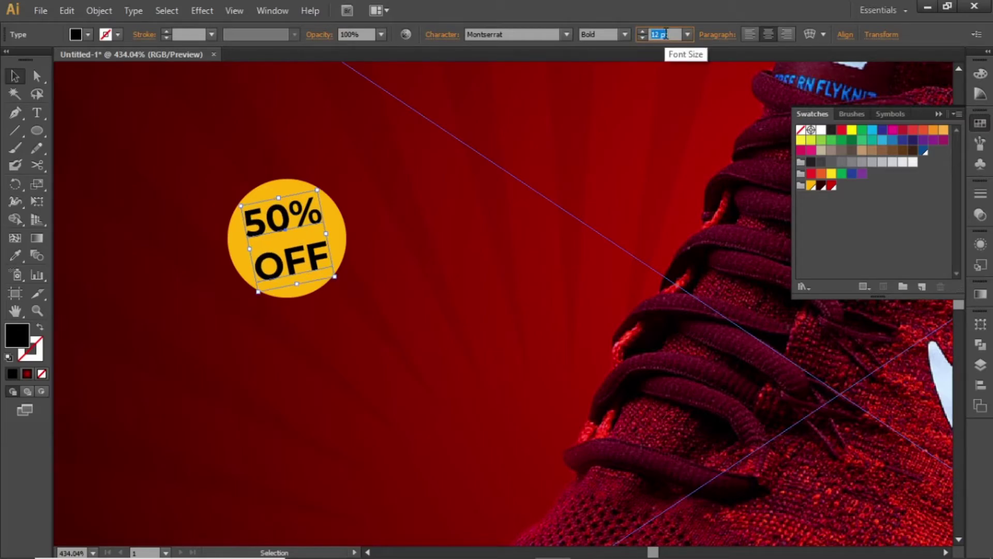
pyautogui.click(665, 35)
pyautogui.hotkey('ctrl', '-')
pyautogui.hotkey('ctrl', '-')
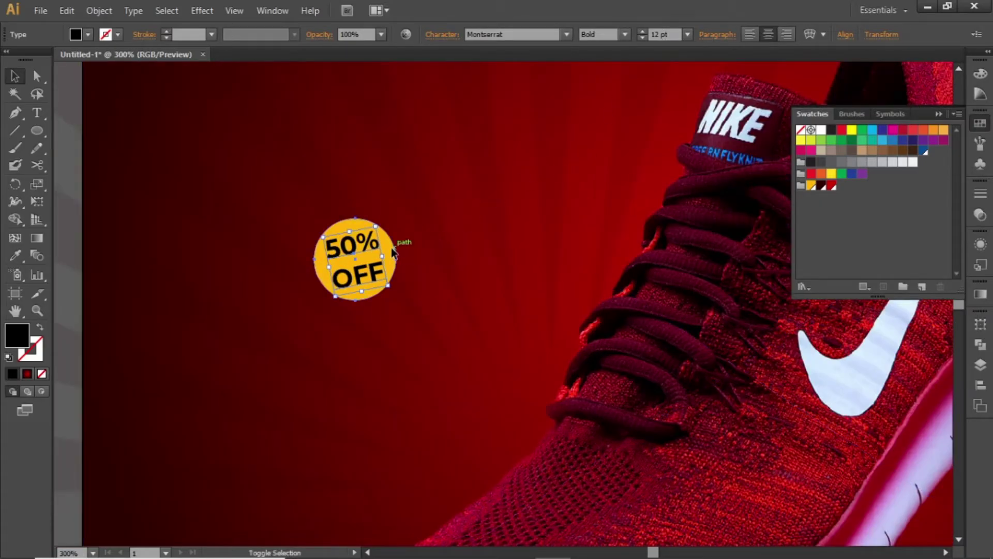
# Step: Move the yellow circle and 50% OFF text together slightly right, then pan down
pyautogui.click(393, 250)
pyautogui.moveTo(373, 254); pyautogui.dragTo(435, 252)
pyautogui.click(490, 243)
pyautogui.moveTo(490, 270); pyautogui.dragTo(421, 222)
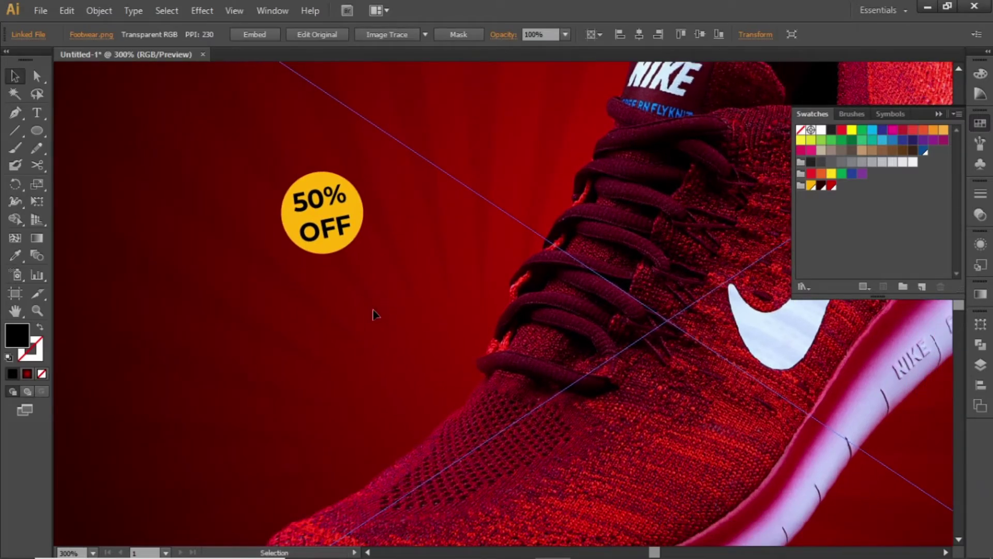
pyautogui.click(15, 113)
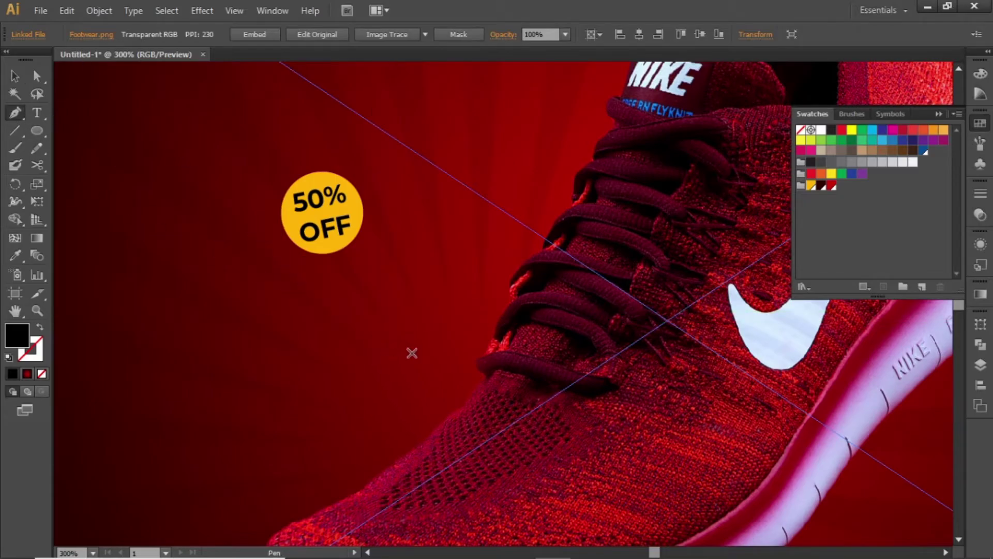
# Step: Draw a curved arc path with the Pen tool below the badge
pyautogui.click(415, 355)
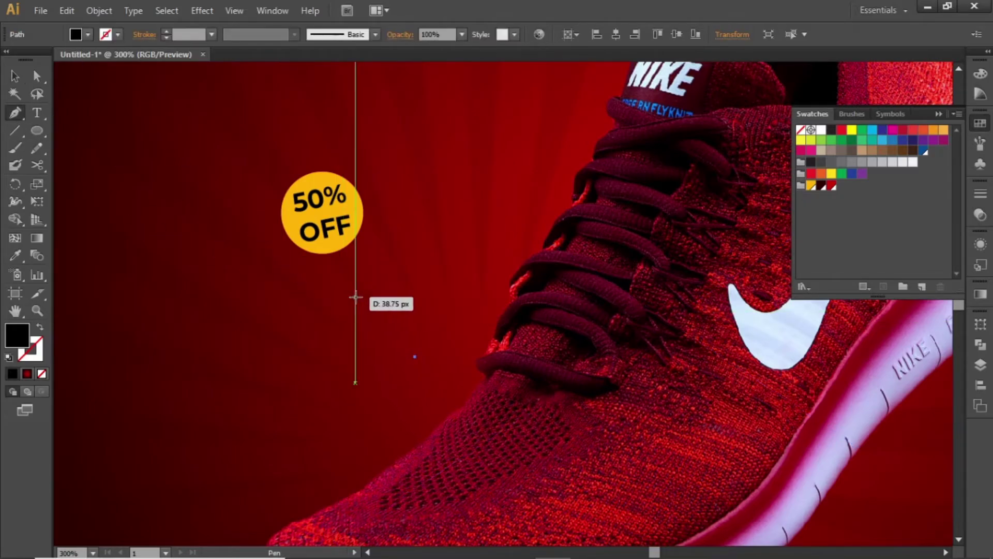
pyautogui.moveTo(355, 296); pyautogui.dragTo(356, 242)
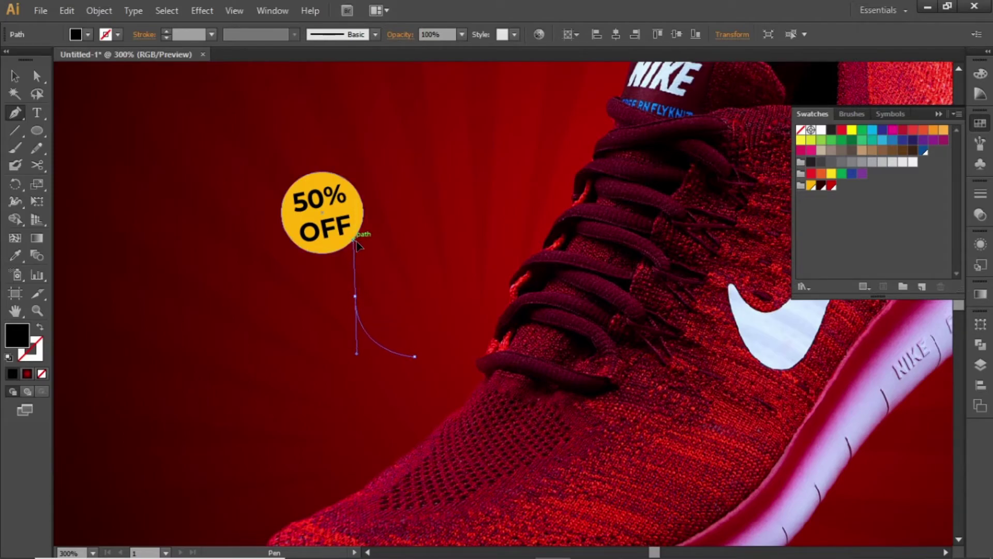
pyautogui.click(354, 241)
pyautogui.press('v')
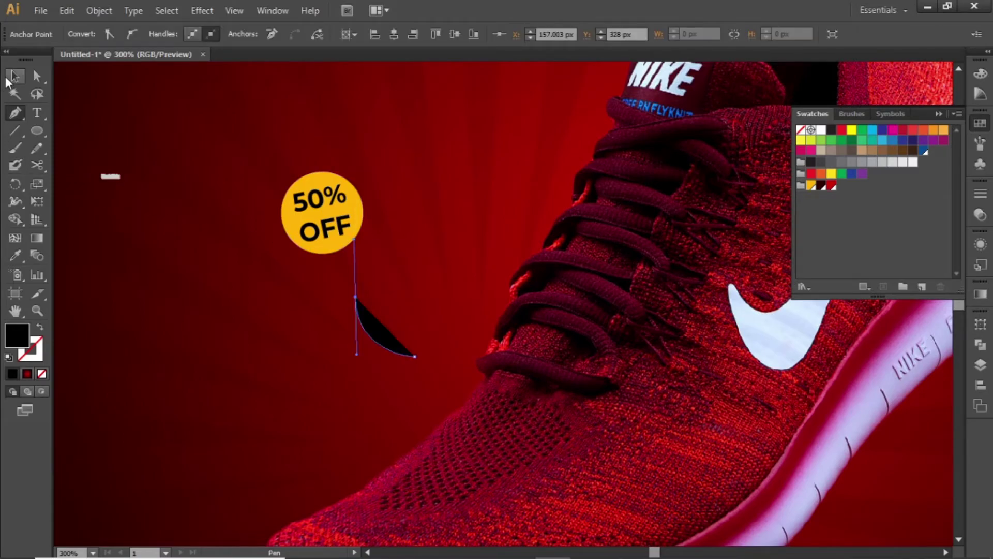
pyautogui.click(392, 282)
pyautogui.click(377, 335)
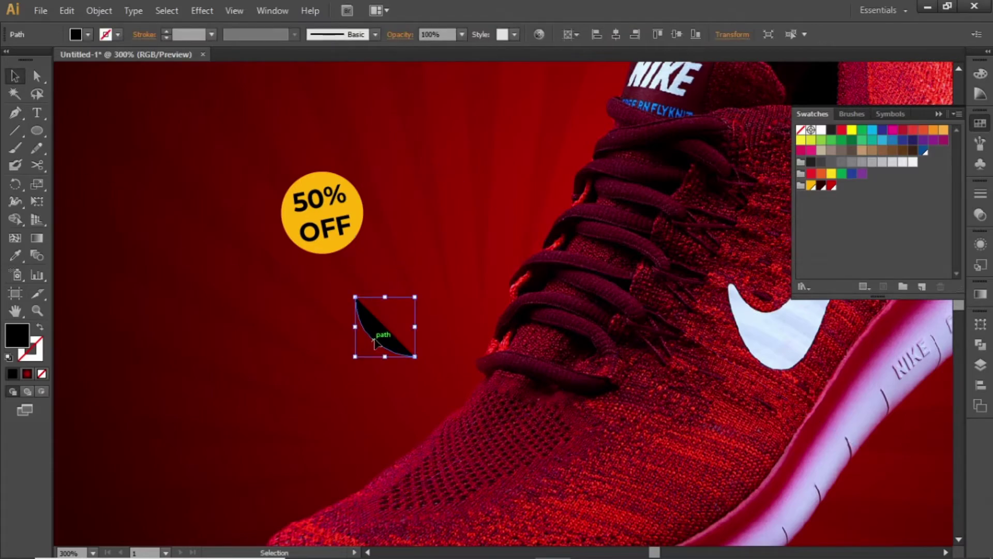
# Step: Turn the arc into a 2 pt yellow-orange stroke with no fill
pyautogui.click(810, 186)
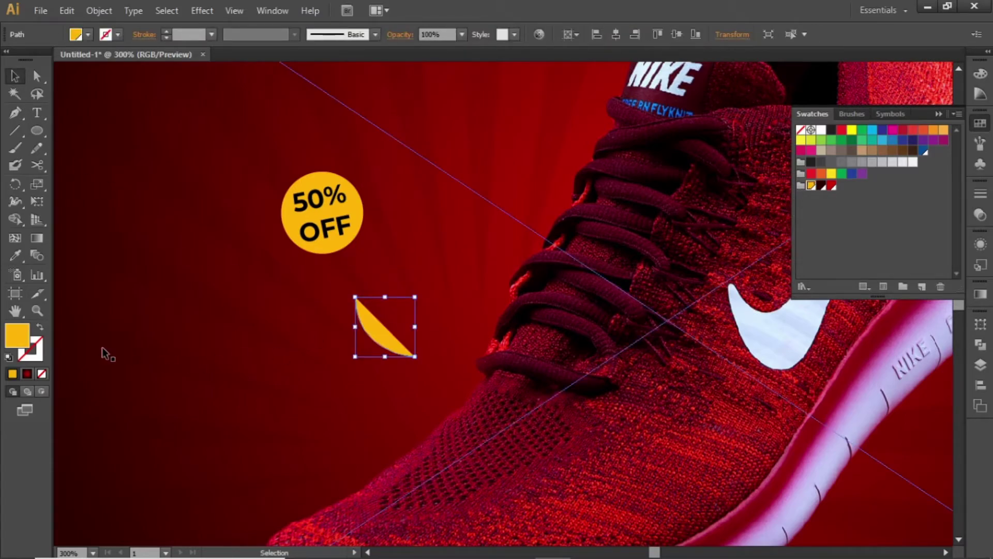
pyautogui.click(40, 329)
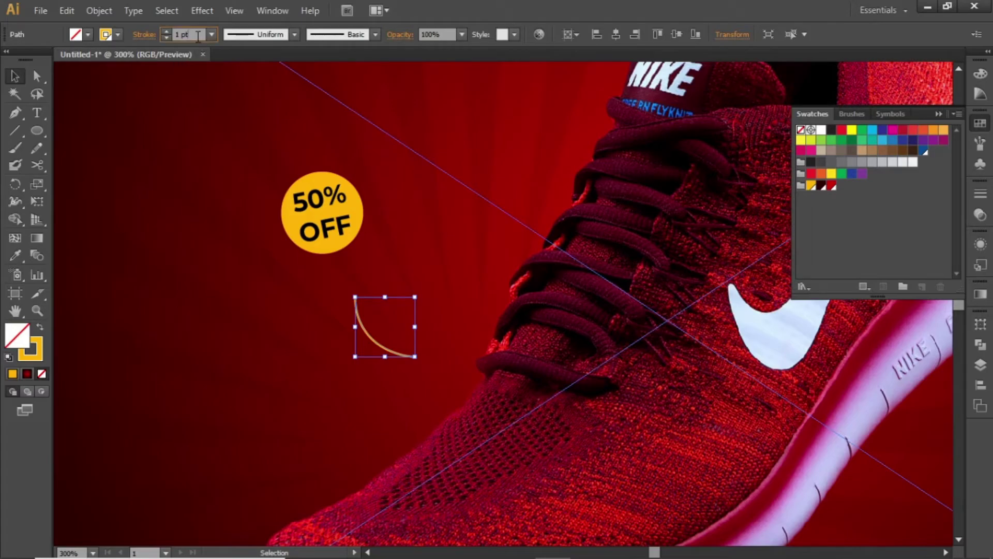
pyautogui.click(198, 35)
pyautogui.press('Up')
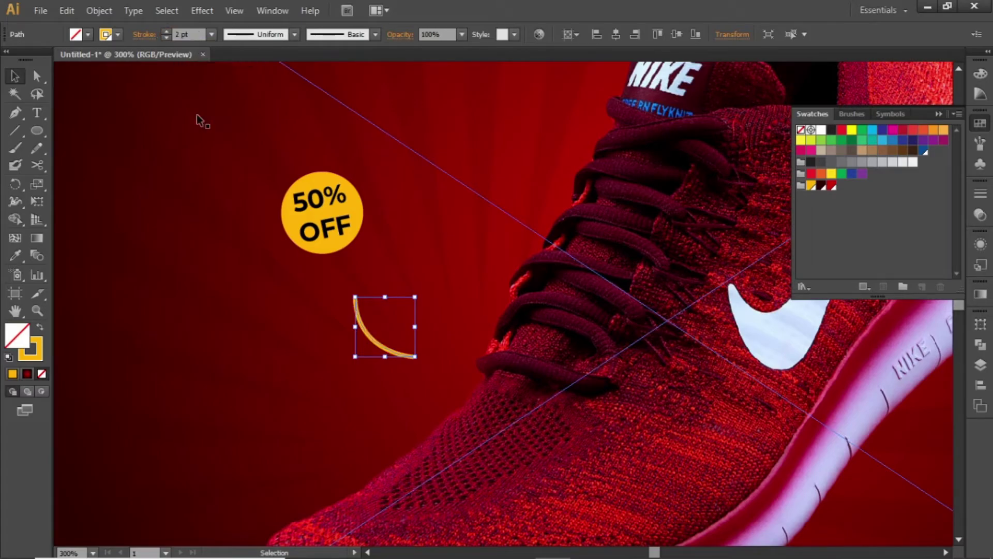
pyautogui.click(238, 302)
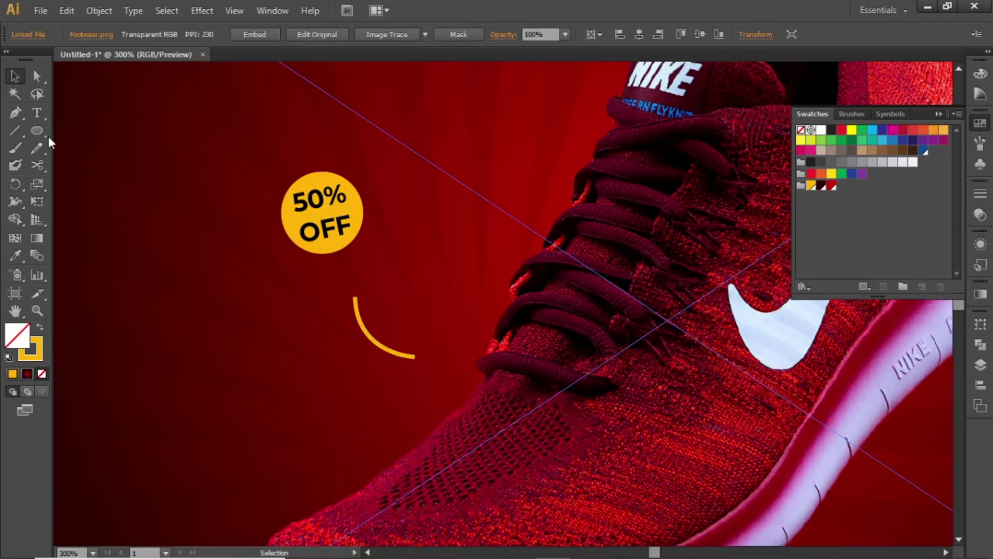
# Step: Draw a chevron arrowhead near the upper end of the curve with the Pen tool
pyautogui.click(16, 115)
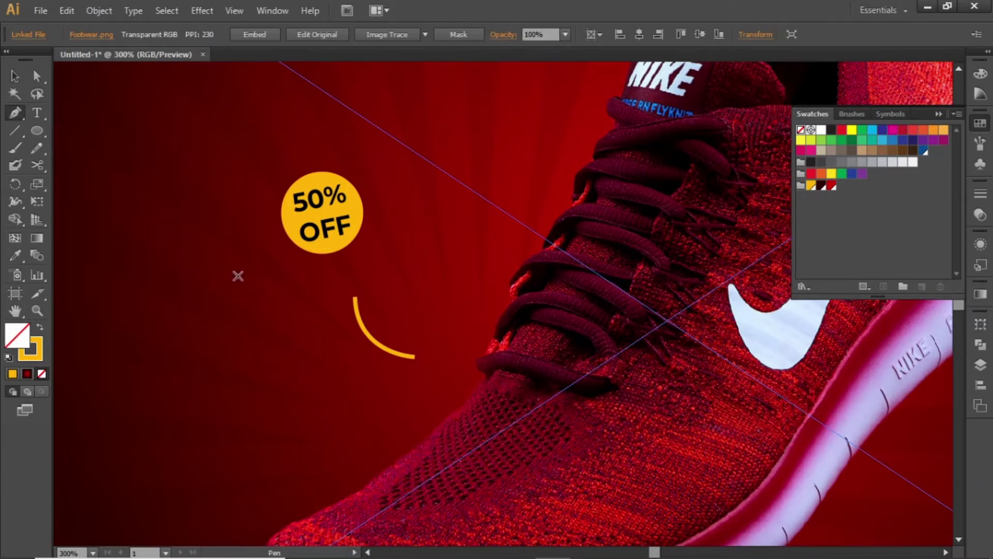
pyautogui.click(343, 303)
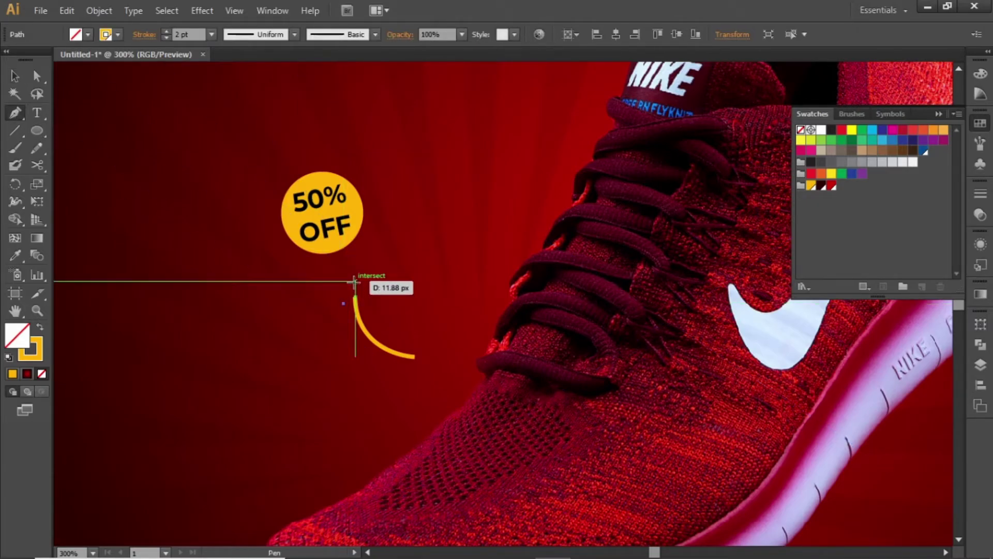
pyautogui.moveTo(354, 281); pyautogui.dragTo(372, 301)
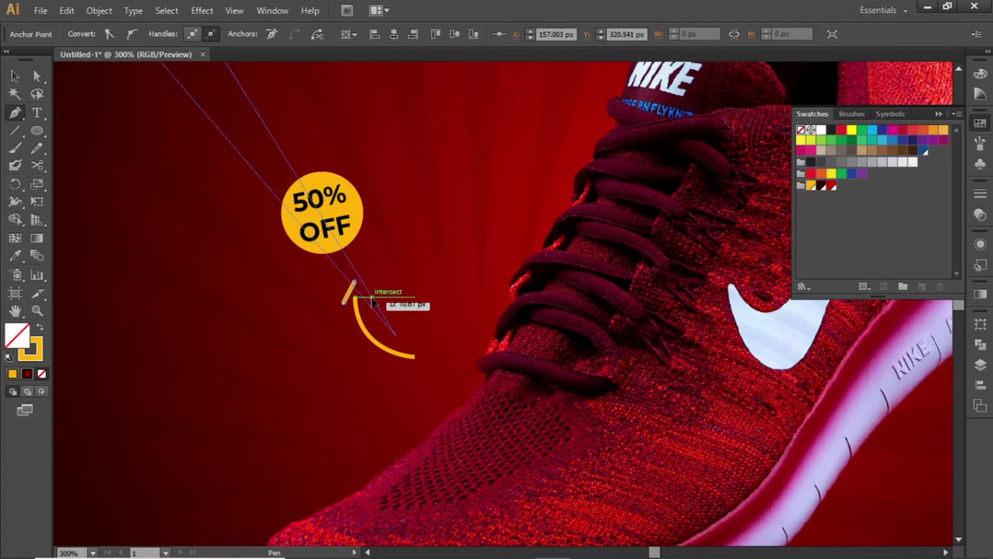
# Step: Nudge the arrowhead down and right so it sits on the curve's end
pyautogui.click(15, 75)
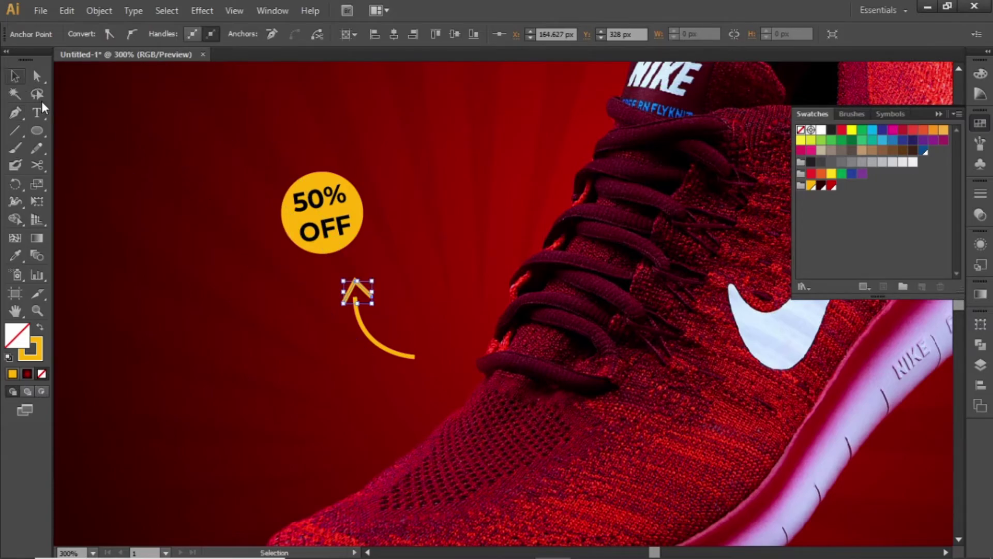
pyautogui.click(279, 262)
pyautogui.click(364, 293)
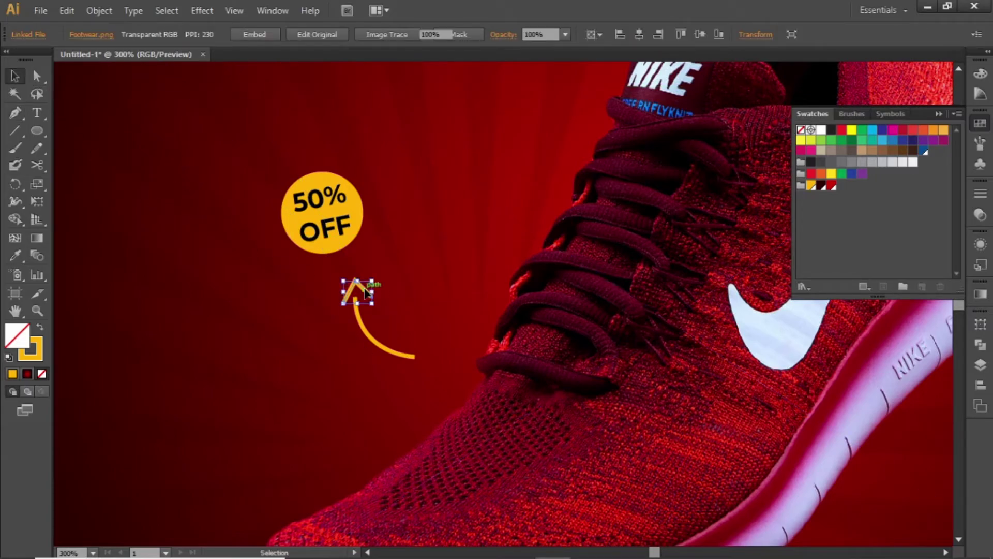
pyautogui.press('Down')
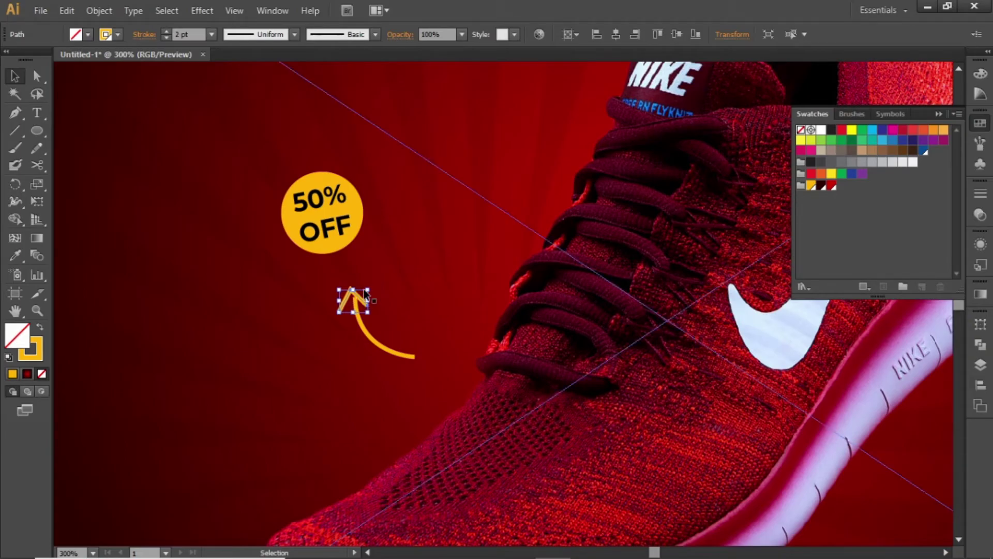
pyautogui.press('Down')
pyautogui.press('Right')
pyautogui.press('Down')
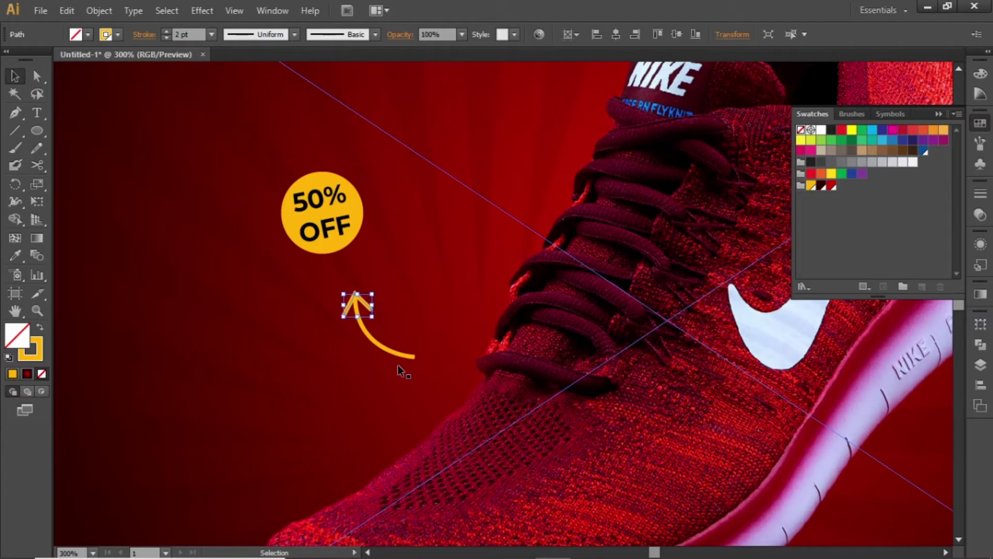
# Step: Group the curve and arrowhead and apply Width Profile 1 for a tapered stroke
pyautogui.keyDown('shift'); pyautogui.click(390, 353); pyautogui.keyUp('shift')
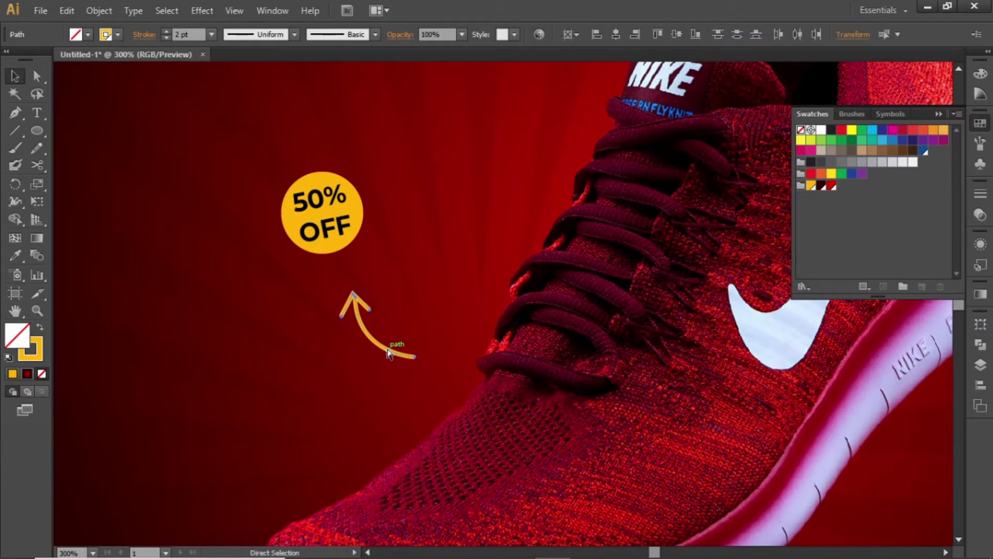
pyautogui.hotkey('ctrl', 'g')
pyautogui.click(281, 38)
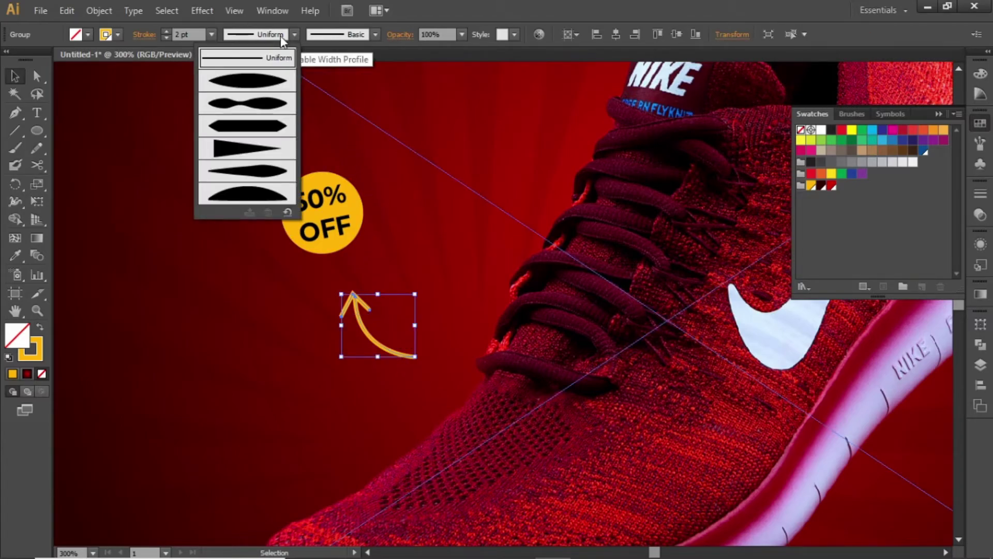
pyautogui.click(267, 93)
pyautogui.click(399, 148)
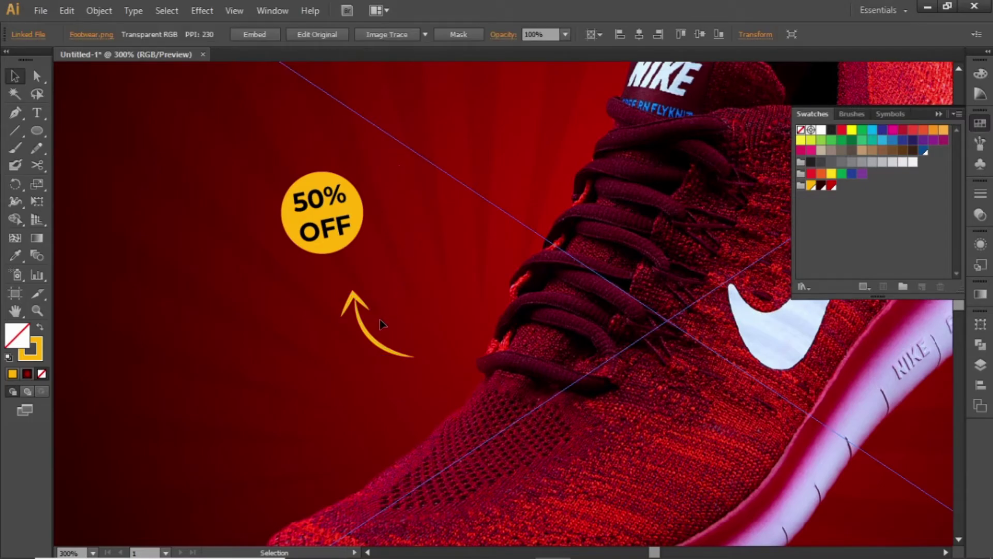
# Step: Change the grouped arrow's stroke colour to white
pyautogui.click(370, 332)
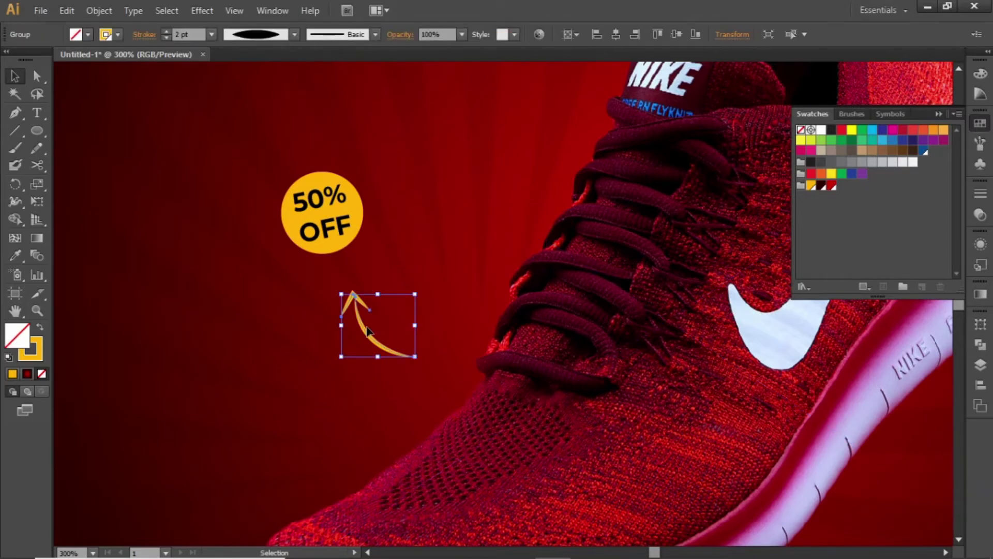
pyautogui.click(34, 358)
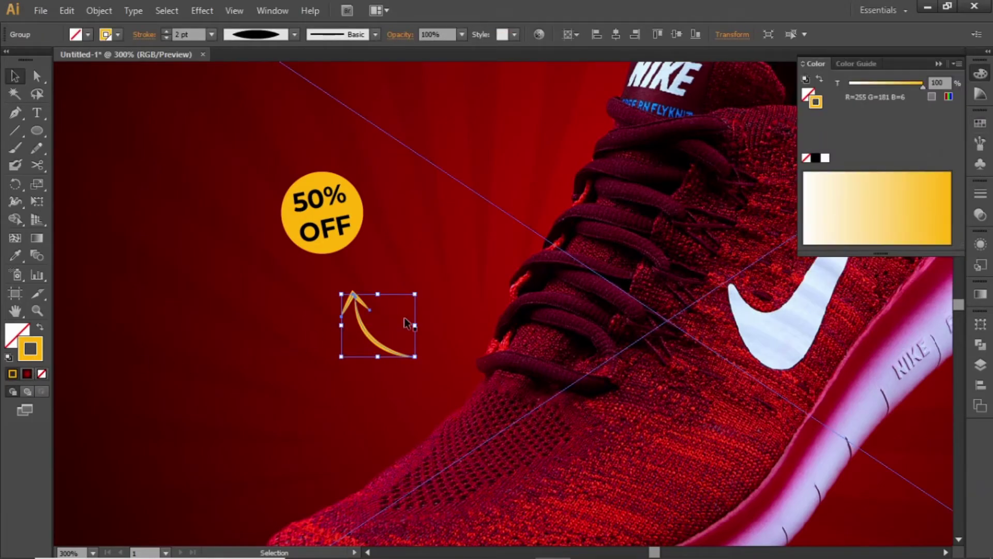
pyautogui.click(825, 158)
pyautogui.click(940, 63)
pyautogui.click(514, 223)
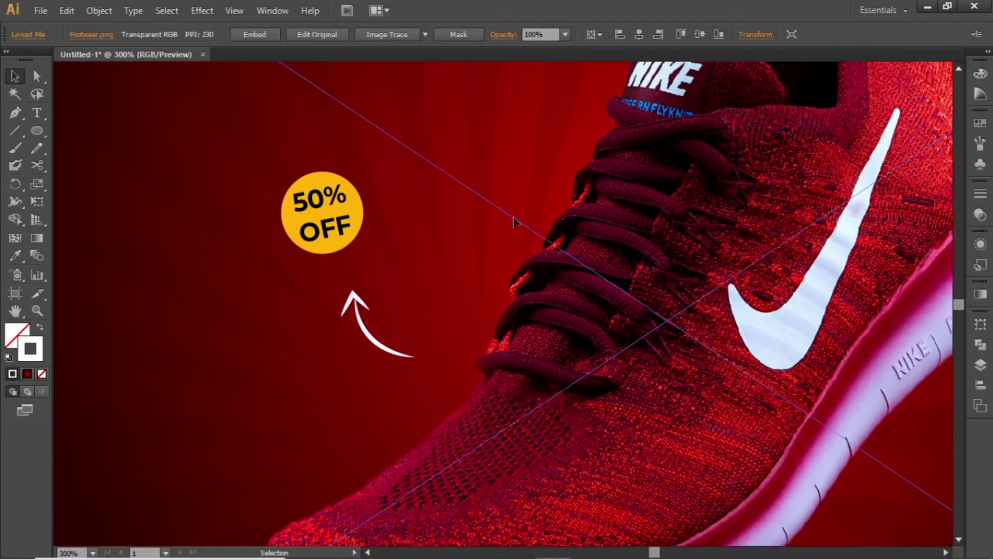
# Step: Move the white arrow down-right and place the 50% OFF badge just above it
pyautogui.hotkey('ctrl', '0')
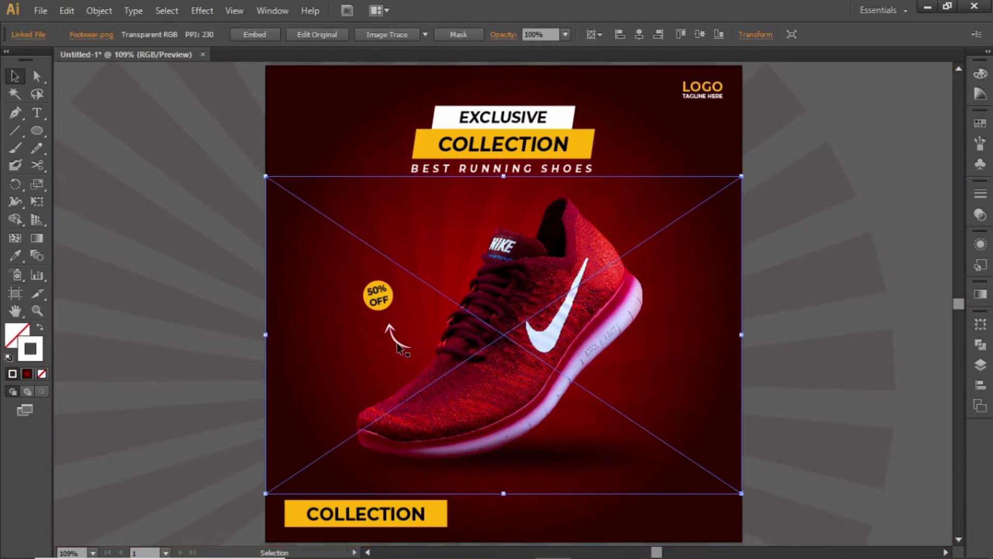
pyautogui.click(395, 342)
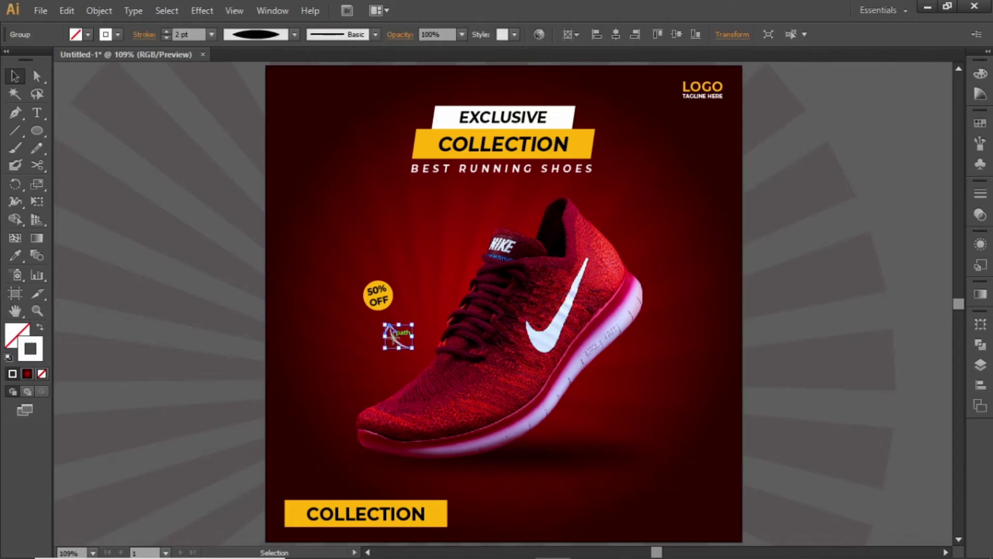
pyautogui.moveTo(390, 333); pyautogui.dragTo(400, 335)
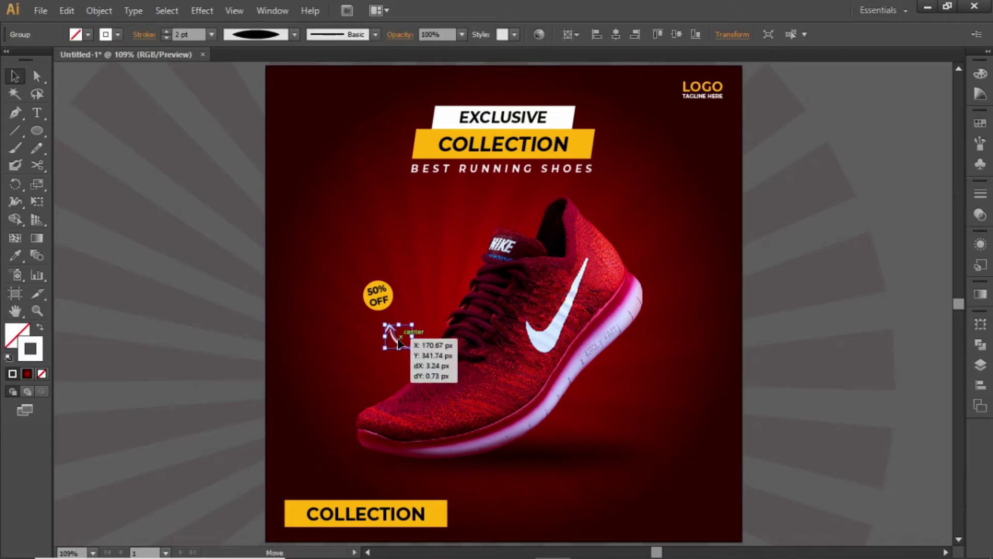
pyautogui.click(380, 294)
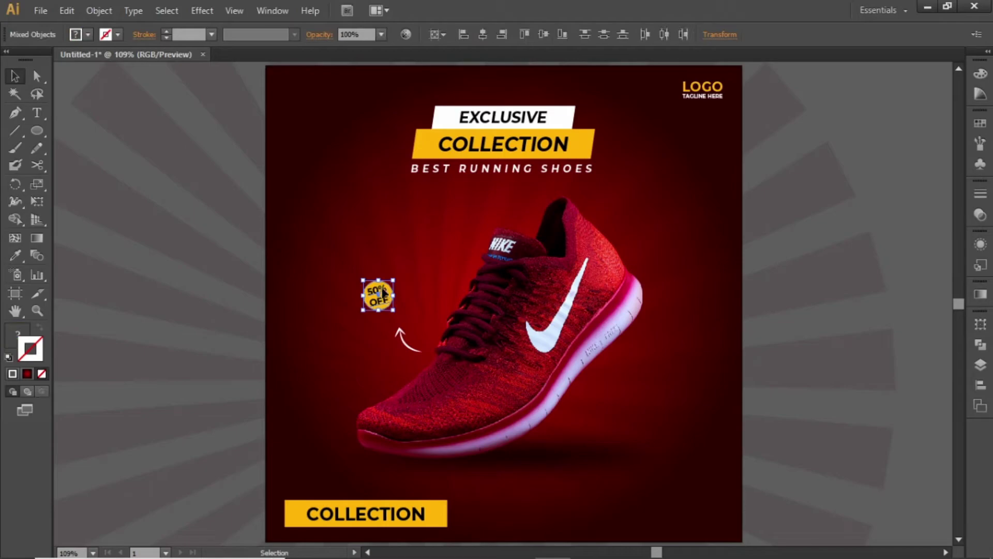
pyautogui.moveTo(381, 292); pyautogui.dragTo(408, 304)
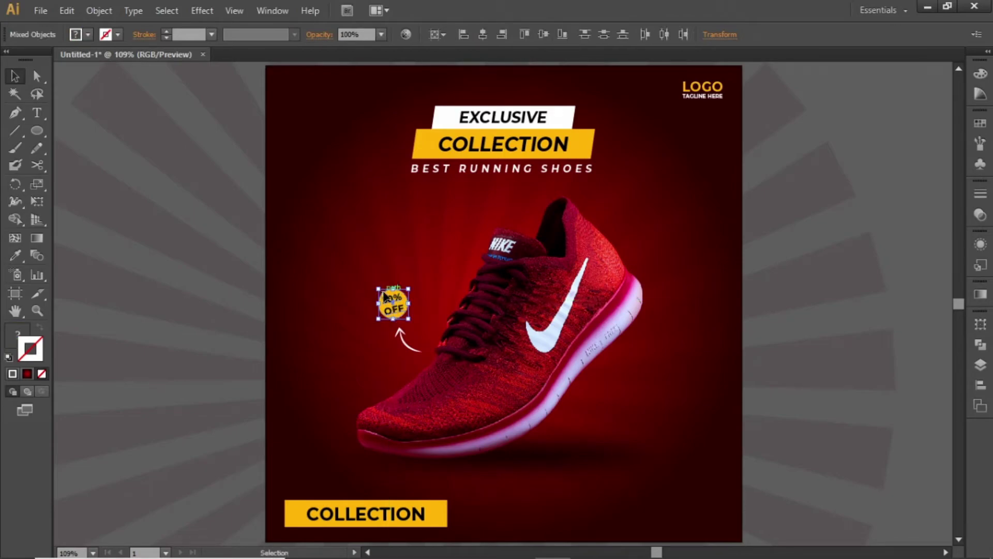
# Step: Scale the badge and arrow up together by a corner handle
pyautogui.keyDown('shift'); pyautogui.click(409, 349); pyautogui.keyUp('shift')
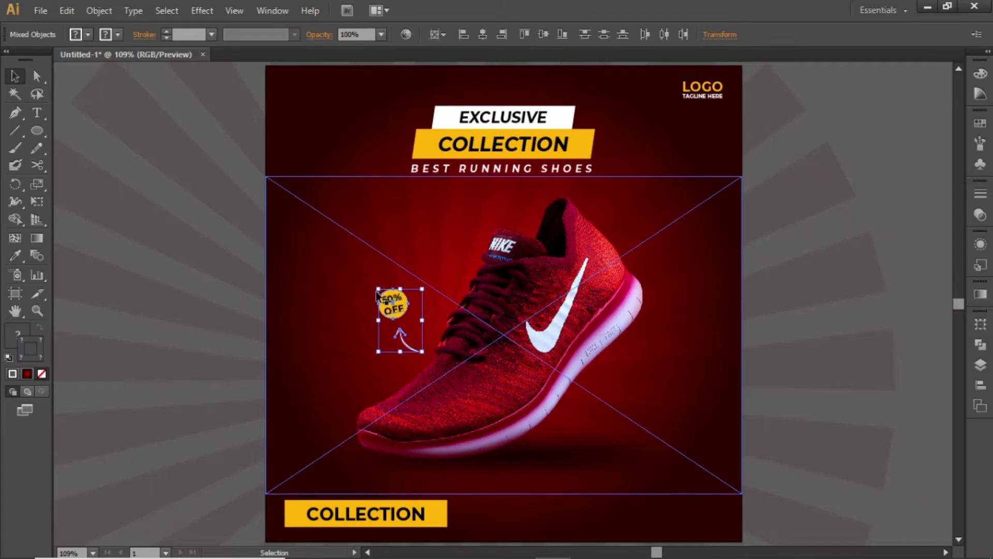
pyautogui.moveTo(374, 285); pyautogui.dragTo(366, 272)
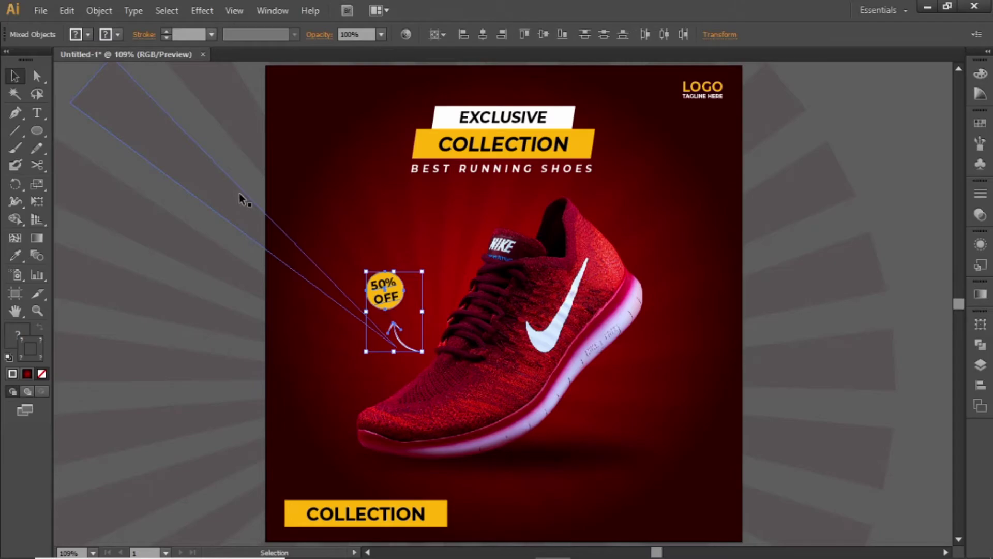
pyautogui.click(214, 151)
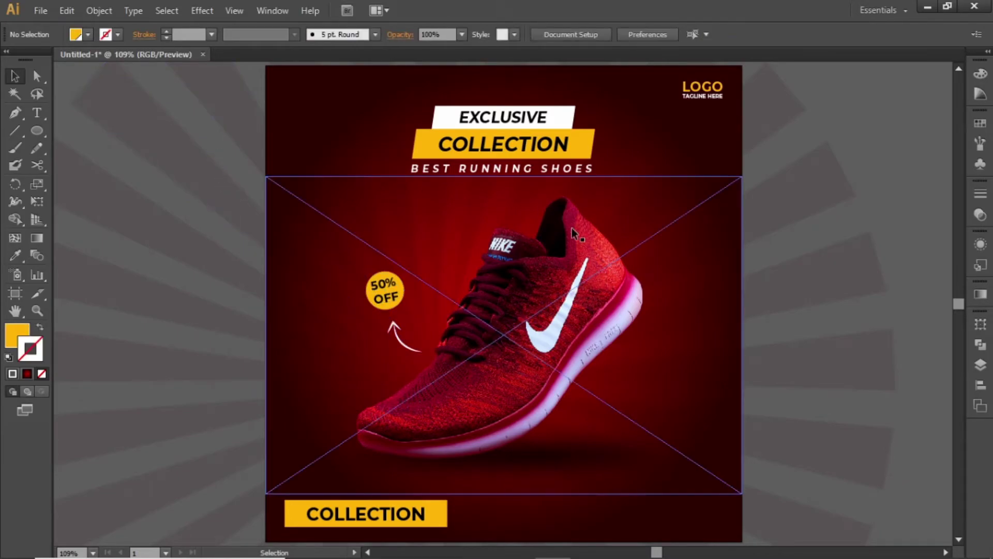
pyautogui.moveTo(557, 268); pyautogui.dragTo(493, 225)
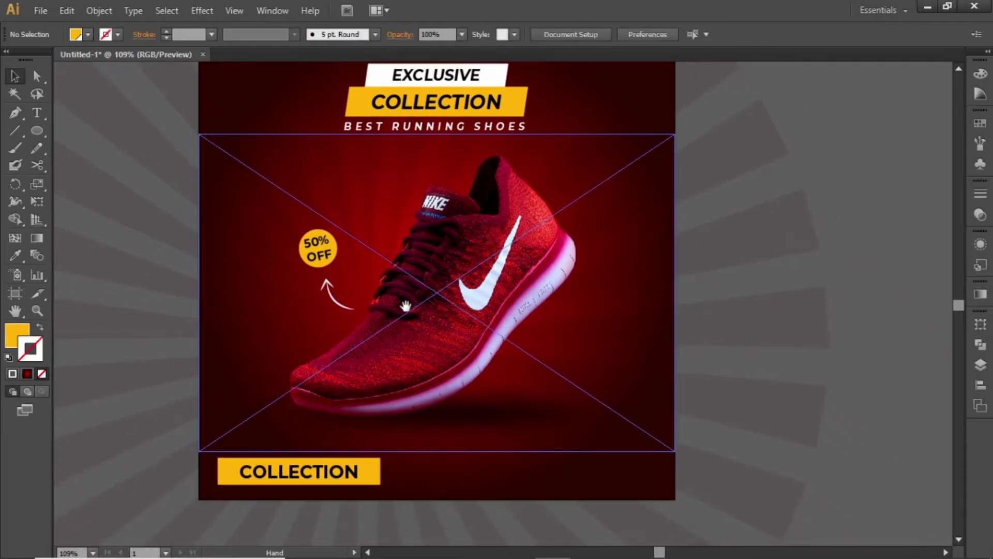
# Step: Zoom into the lower banner and shorten the yellow COLLECTION button rectangle
pyautogui.moveTo(405, 306); pyautogui.dragTo(557, 217)
pyautogui.press('z')
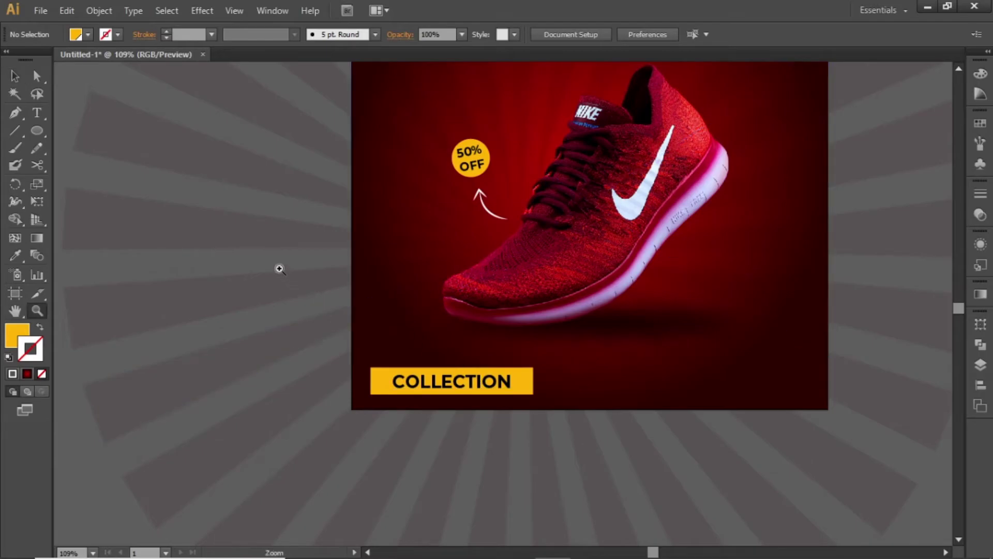
pyautogui.moveTo(267, 241); pyautogui.dragTo(831, 477)
pyautogui.press('v')
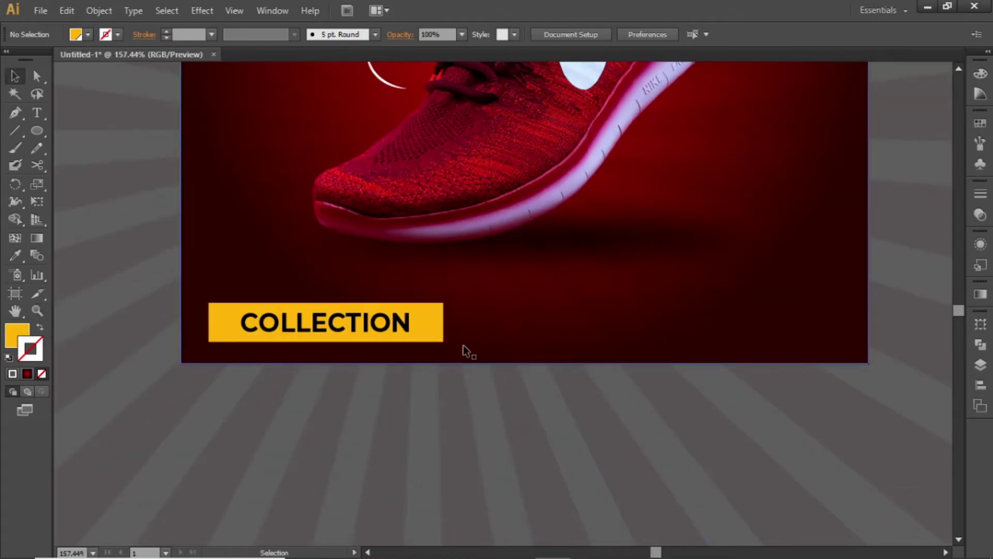
pyautogui.click(438, 326)
pyautogui.moveTo(443, 341); pyautogui.dragTo(335, 330)
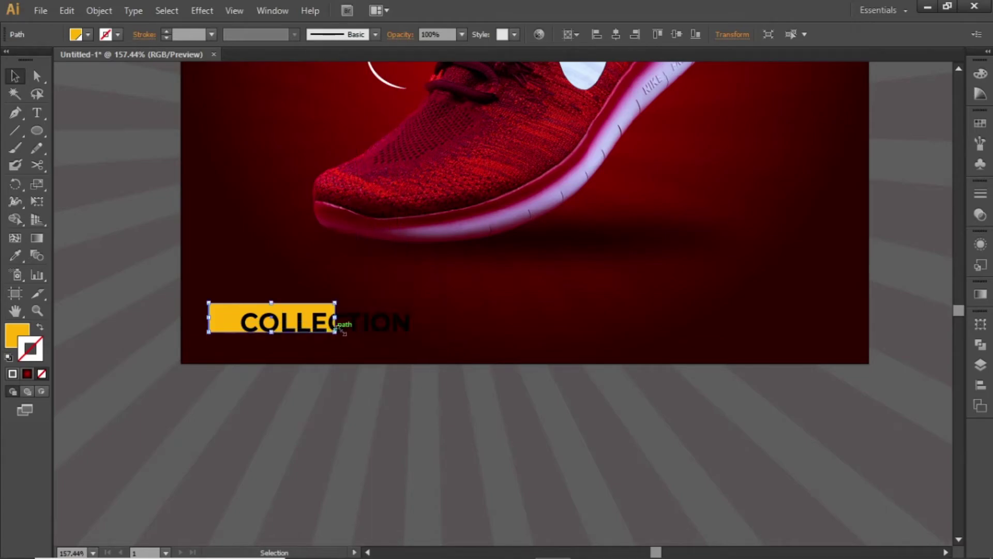
# Step: Replace the COLLECTION label with ORDER NOW at 11 pt, placed on the button
pyautogui.click(382, 336)
pyautogui.doubleClick(393, 329)
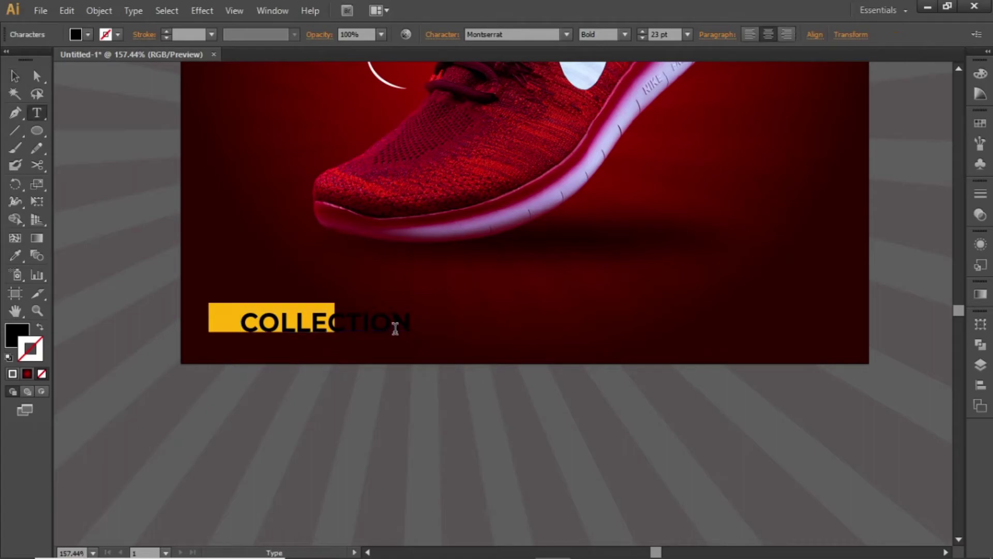
pyautogui.hotkey('ctrl', 'a')
pyautogui.write('ORDER NOW')
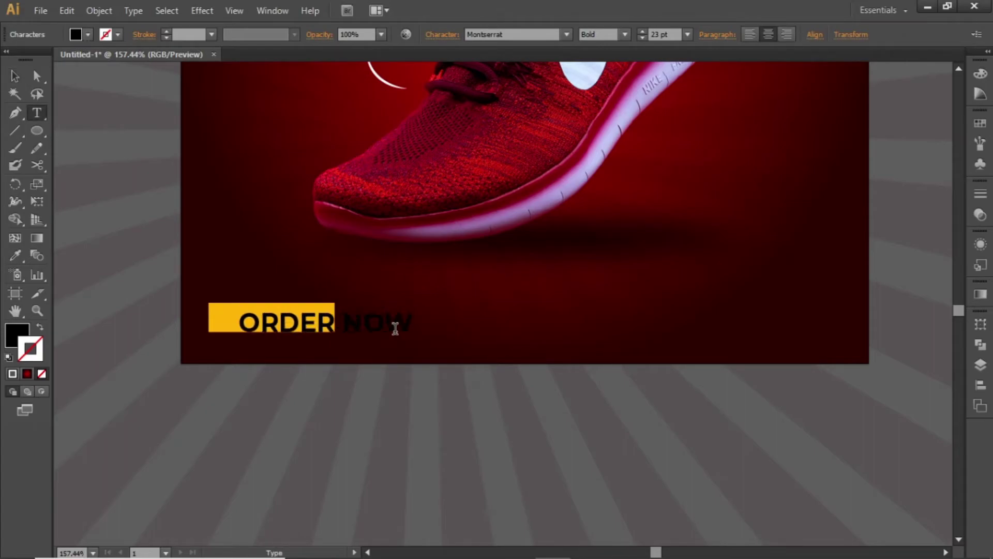
pyautogui.press('Escape')
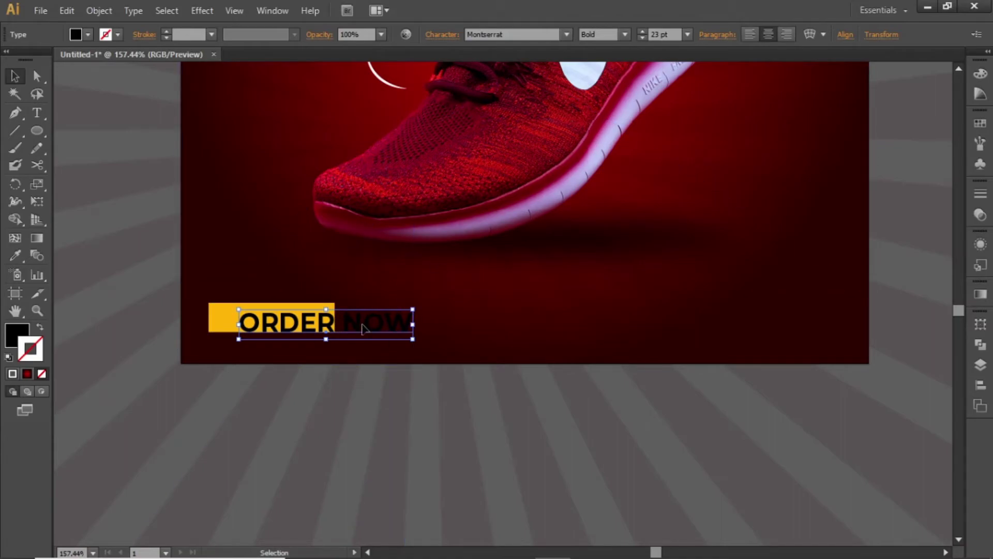
pyautogui.moveTo(350, 328); pyautogui.dragTo(289, 328)
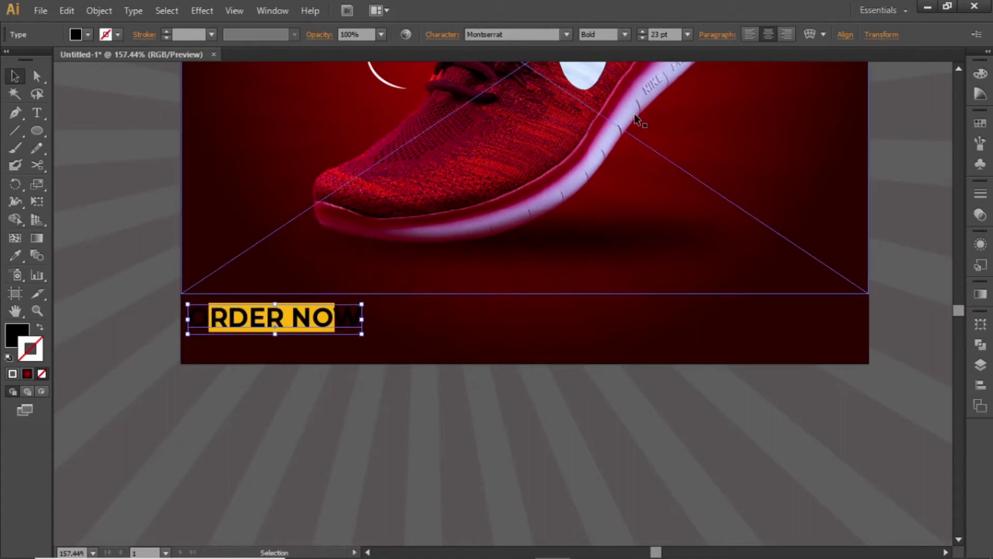
pyautogui.click(672, 36)
pyautogui.scroll(-3, 673, 36)
pyautogui.scroll(-10, 674, 36)
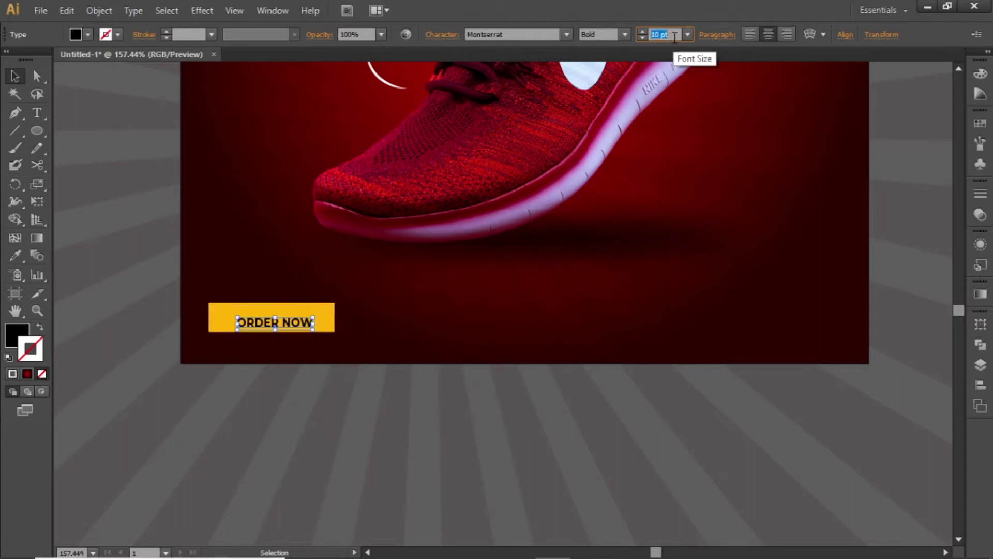
pyautogui.write('11')
pyautogui.press('Return')
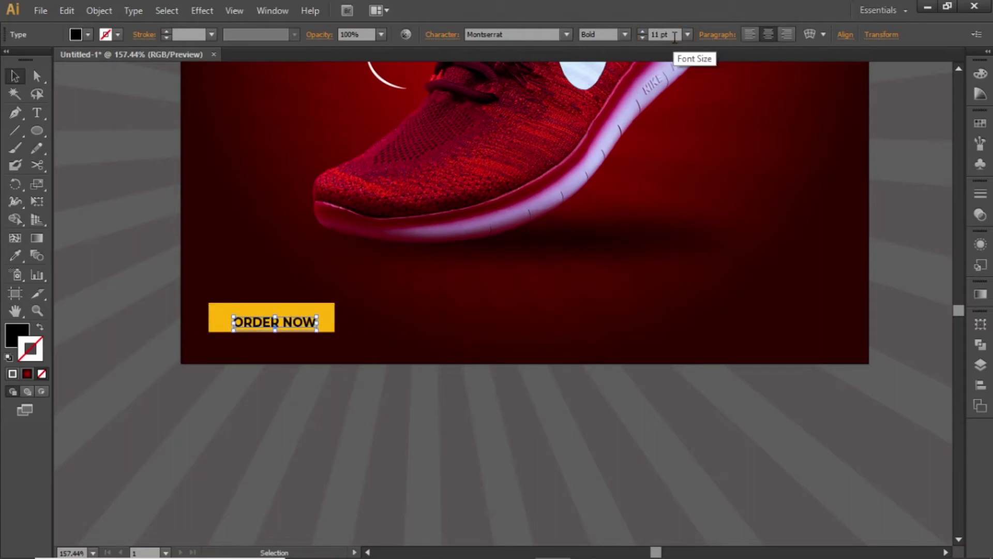
# Step: Align ORDER NOW to the centre of the yellow rectangle both horizontally and vertically
pyautogui.moveTo(182, 240); pyautogui.dragTo(525, 459)
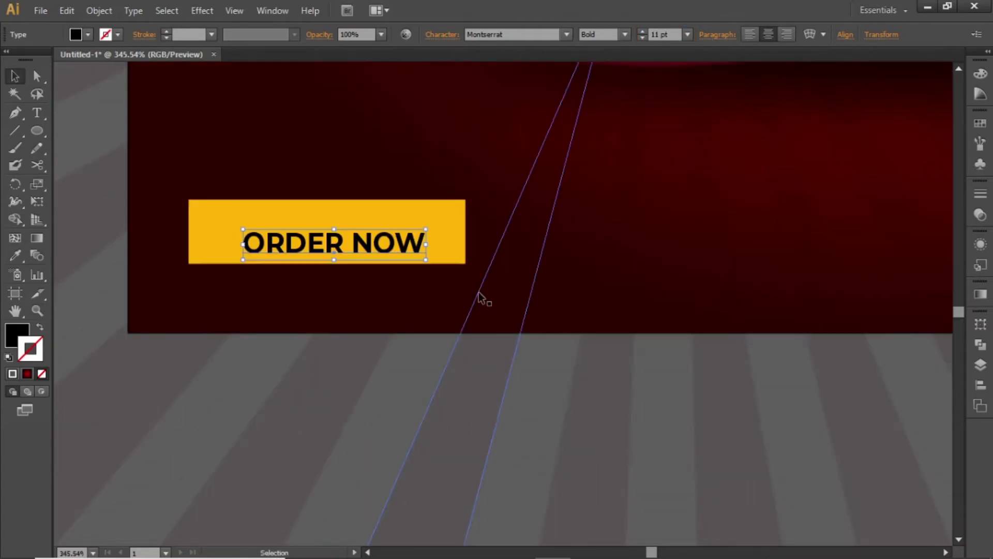
pyautogui.click(447, 230)
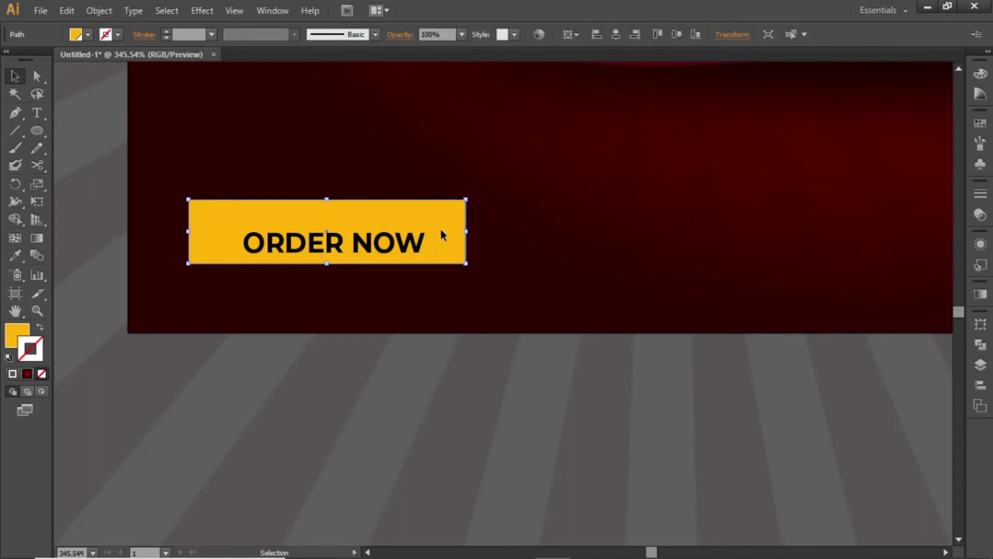
pyautogui.keyDown('shift'); pyautogui.click(443, 233); pyautogui.keyUp('shift')
pyautogui.click(482, 35)
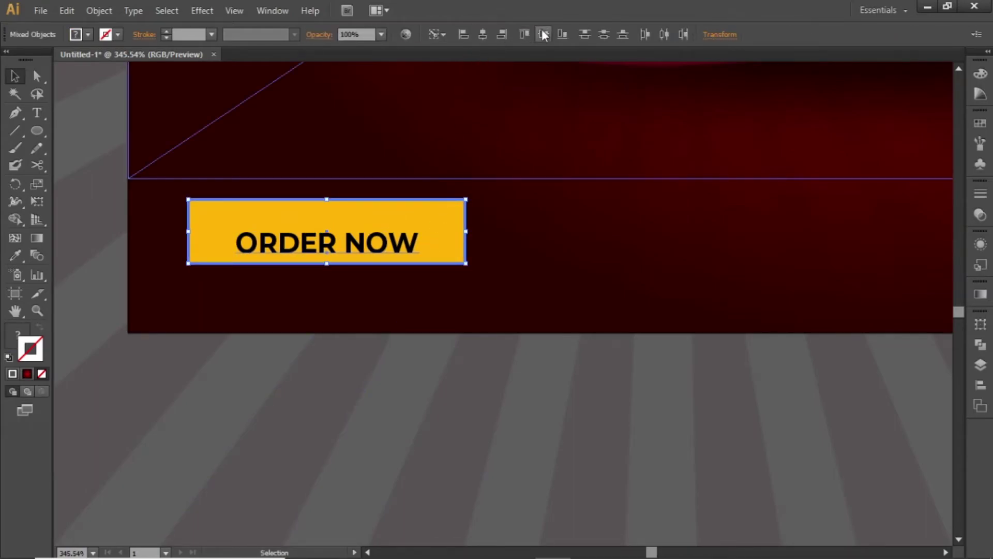
pyautogui.click(543, 35)
pyautogui.click(420, 382)
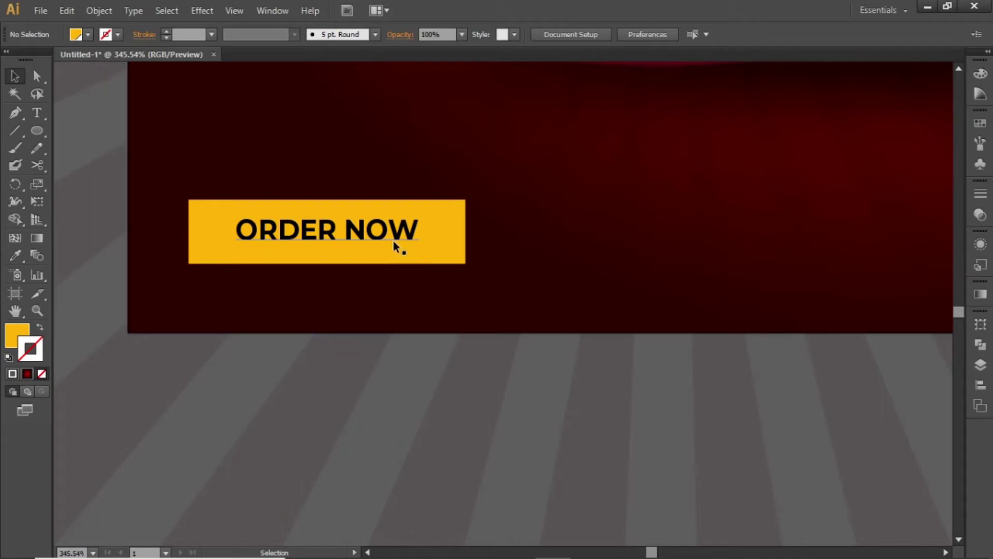
# Step: Apply a 13 px Round Corners effect to the yellow button, then zoom out and pan
pyautogui.click(448, 238)
pyautogui.click(202, 10)
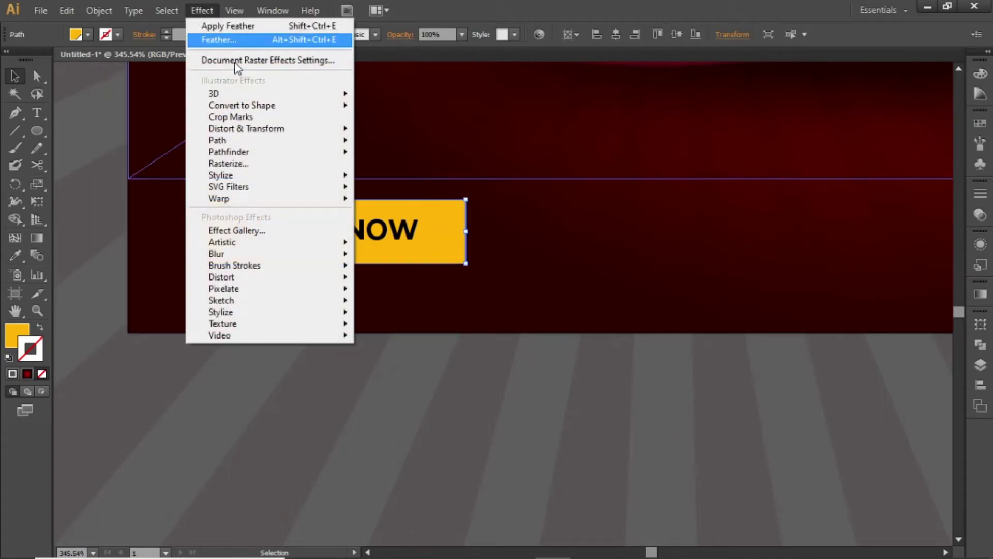
pyautogui.moveTo(221, 174)
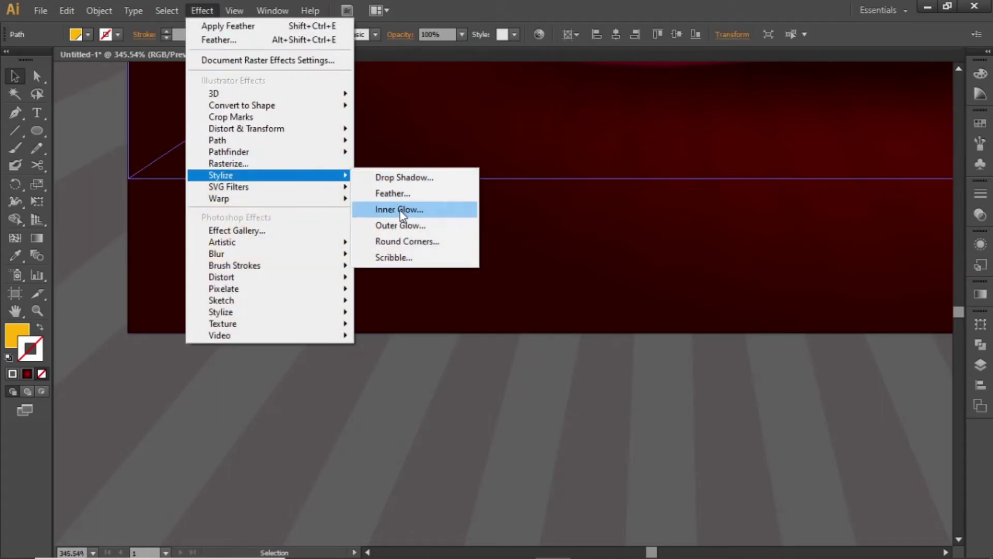
pyautogui.click(415, 242)
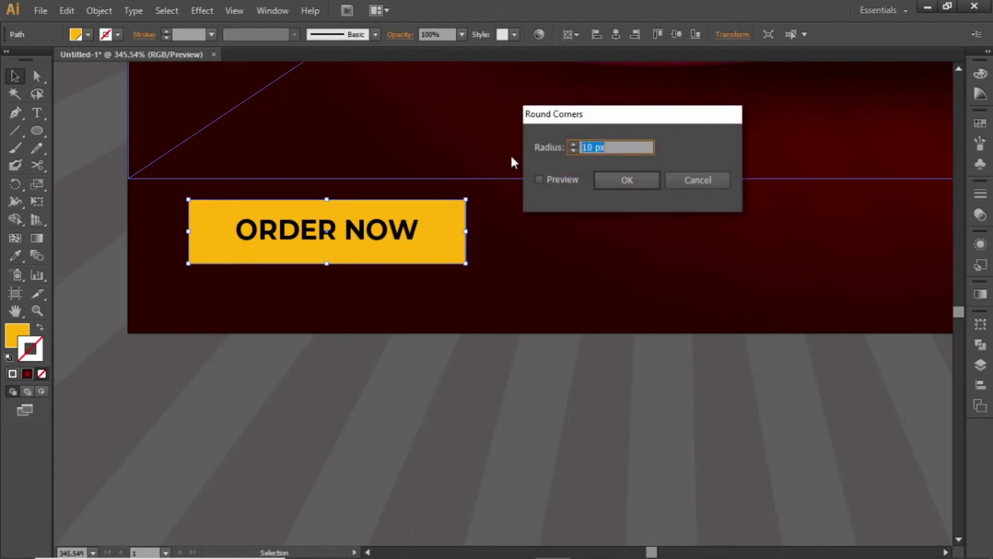
pyautogui.click(555, 183)
pyautogui.click(612, 149)
pyautogui.press('Up')
pyautogui.press('Up')
pyautogui.press('Up')
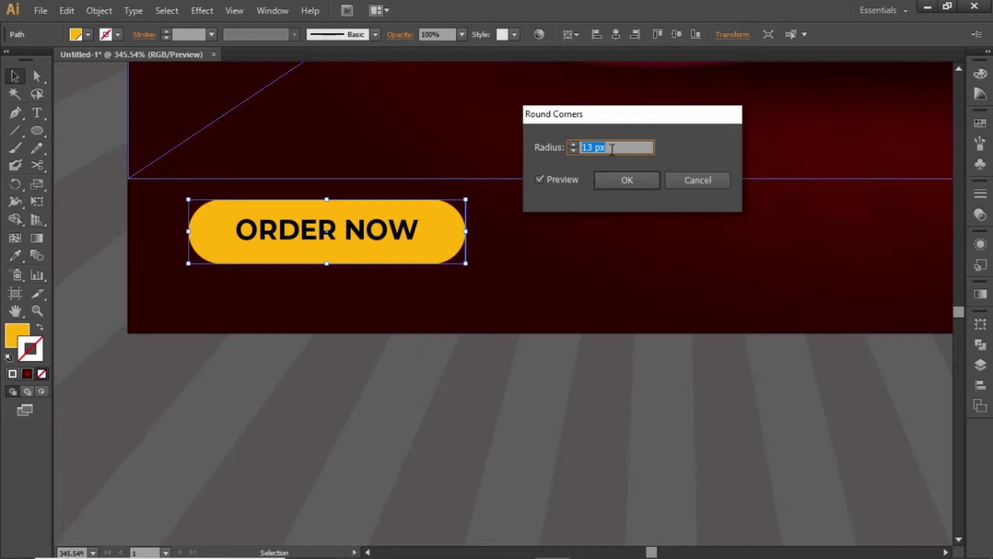
pyautogui.press('Return')
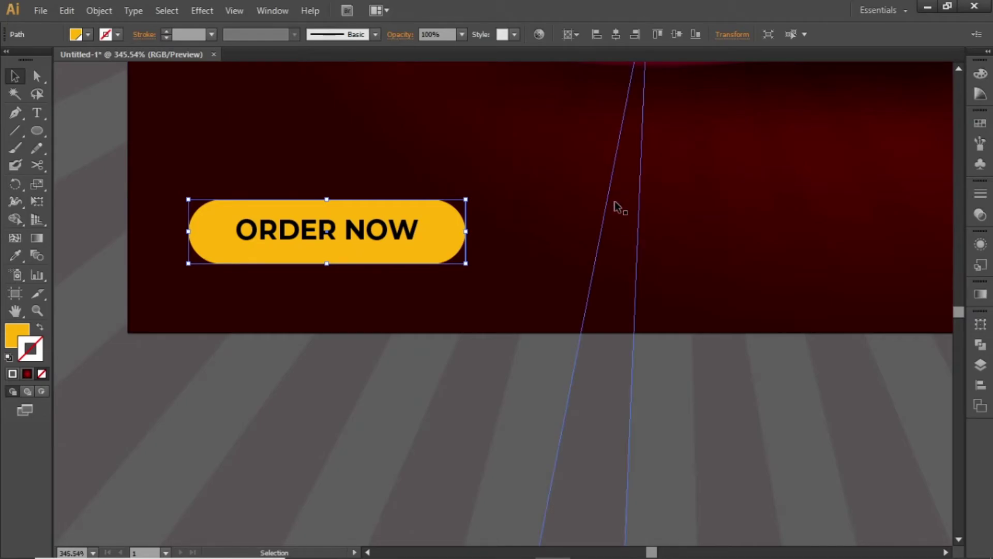
pyautogui.hotkey('ctrl', '-')
pyautogui.hotkey('ctrl', '-')
pyautogui.moveTo(649, 197); pyautogui.dragTo(491, 251)
# Step: Copy the ORDER NOW text to the bottom right and make the copy white
pyautogui.click(362, 447)
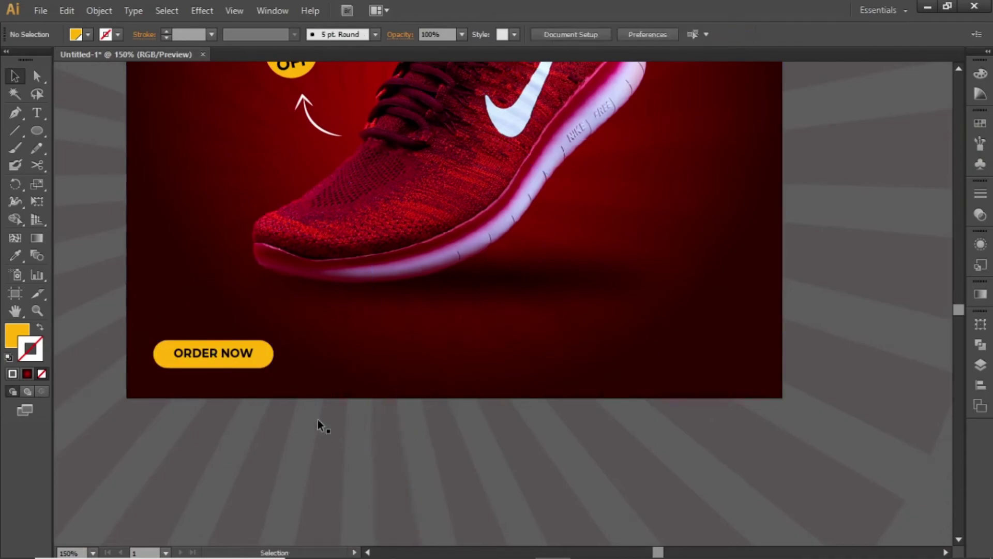
pyautogui.click(221, 362)
pyautogui.moveTo(221, 355); pyautogui.dragTo(733, 361)
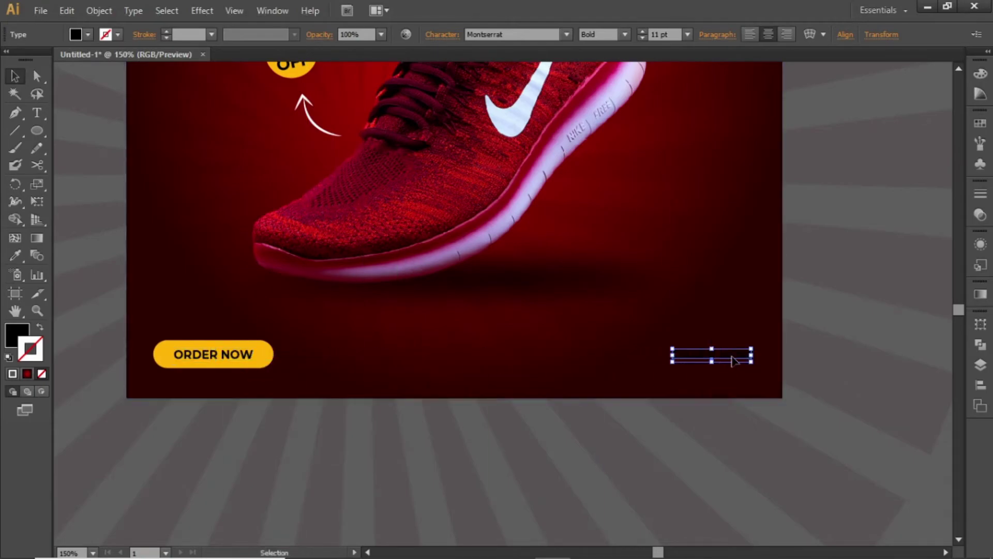
pyautogui.click(980, 74)
pyautogui.click(825, 158)
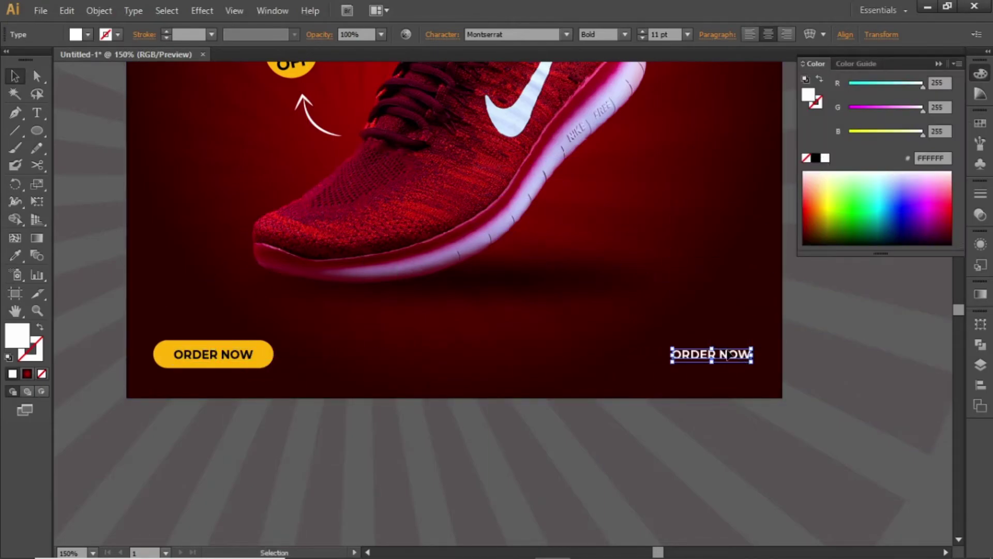
pyautogui.doubleClick(711, 355)
pyautogui.hotkey('ctrl', 'a')
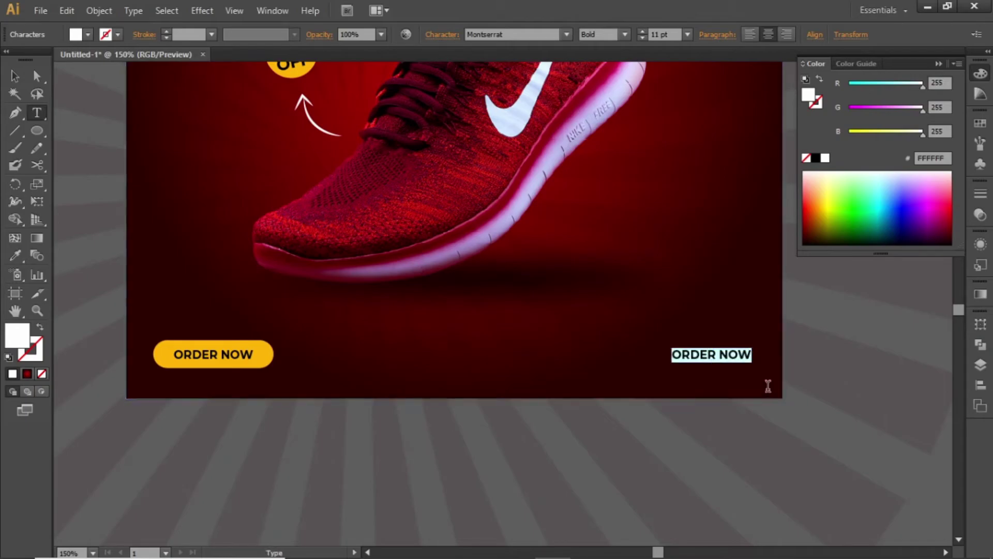
pyautogui.press('BackSpace')
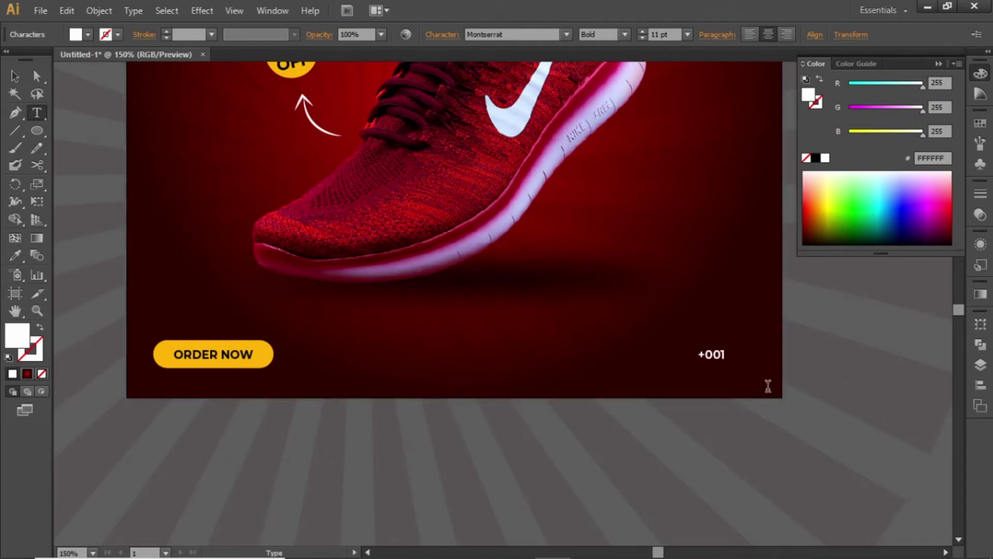
pyautogui.write('23-4567-89')
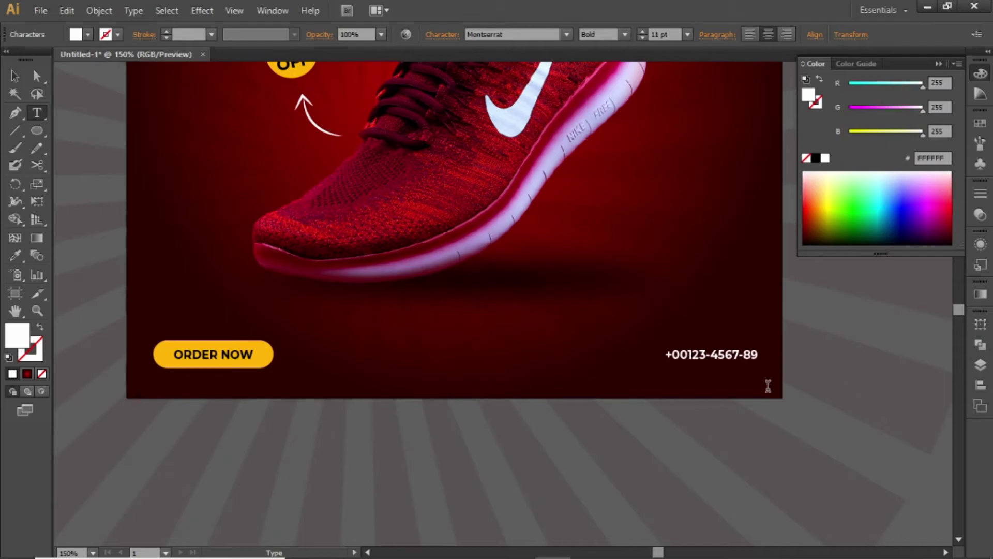
pyautogui.write('10')
pyautogui.press('Escape')
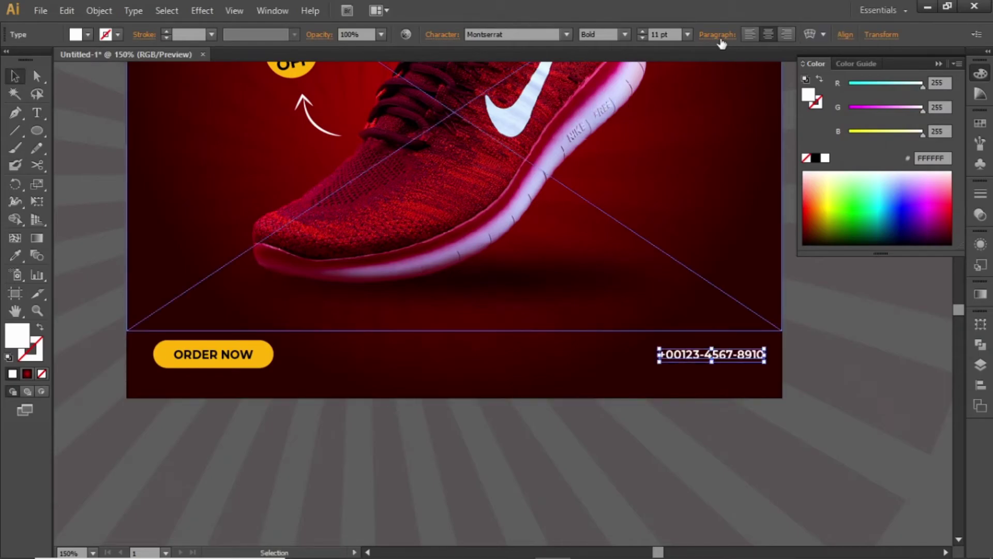
# Step: Set the phone number to 13 pt, shift it left, and copy it toward the centre
pyautogui.click(660, 35)
pyautogui.press('Up')
pyautogui.press('Up')
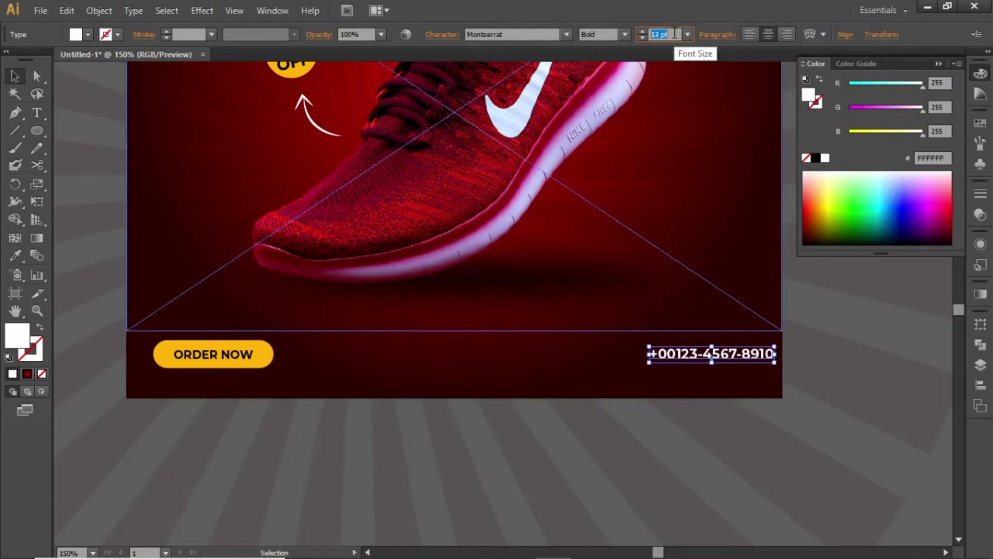
pyautogui.press('Return')
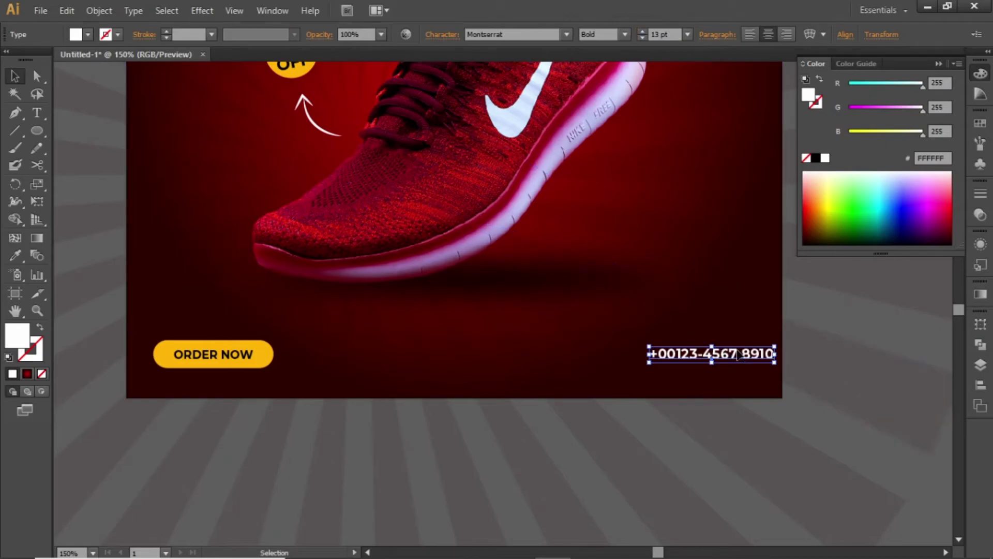
pyautogui.moveTo(738, 350); pyautogui.dragTo(727, 353)
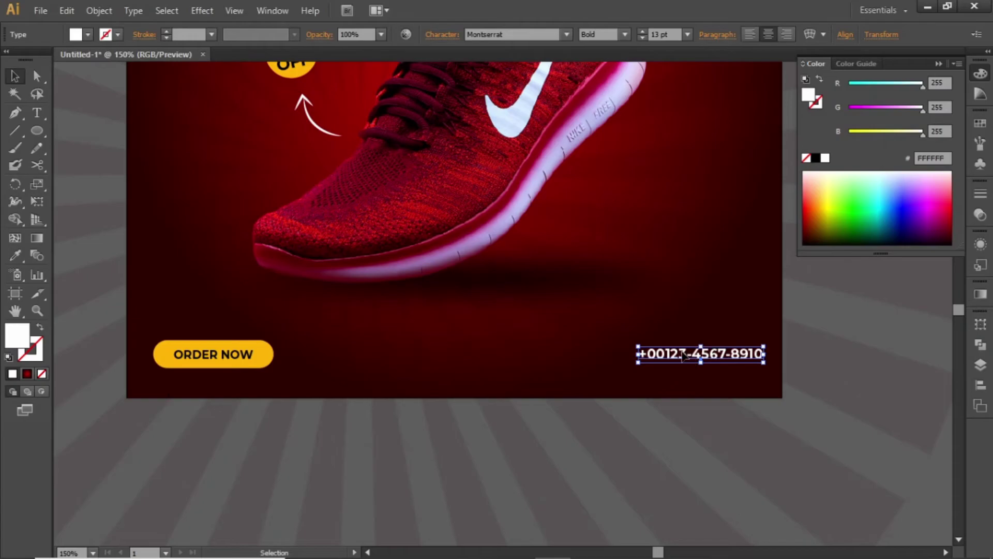
pyautogui.moveTo(659, 356); pyautogui.dragTo(472, 353)
pyautogui.doubleClick(472, 353)
pyautogui.hotkey('ctrl', 'a')
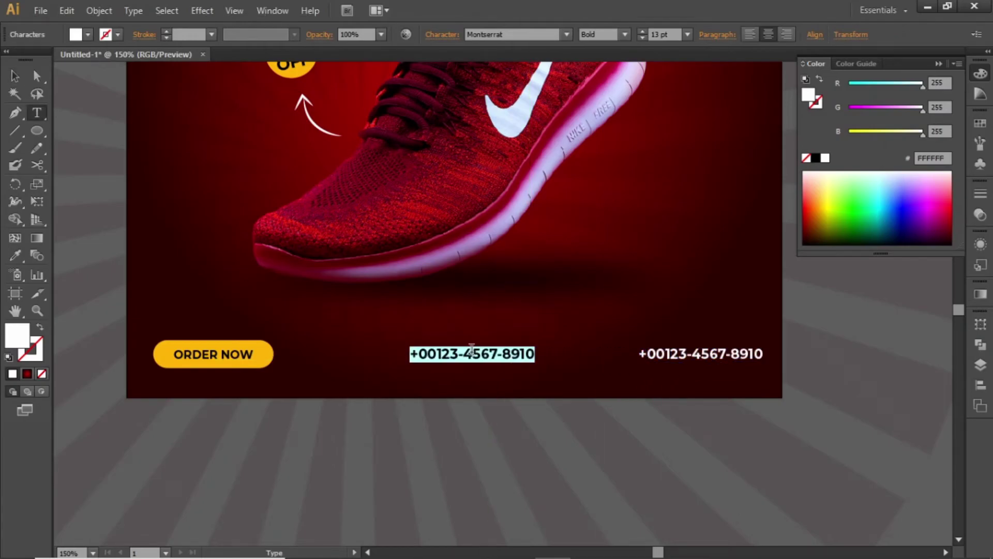
pyautogui.write('www.webs')
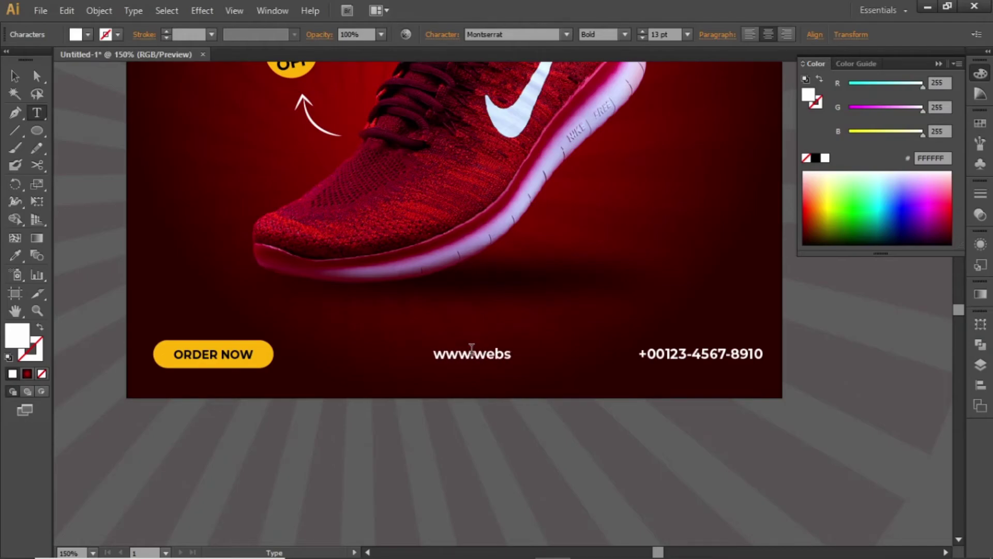
pyautogui.write('itelink.co')
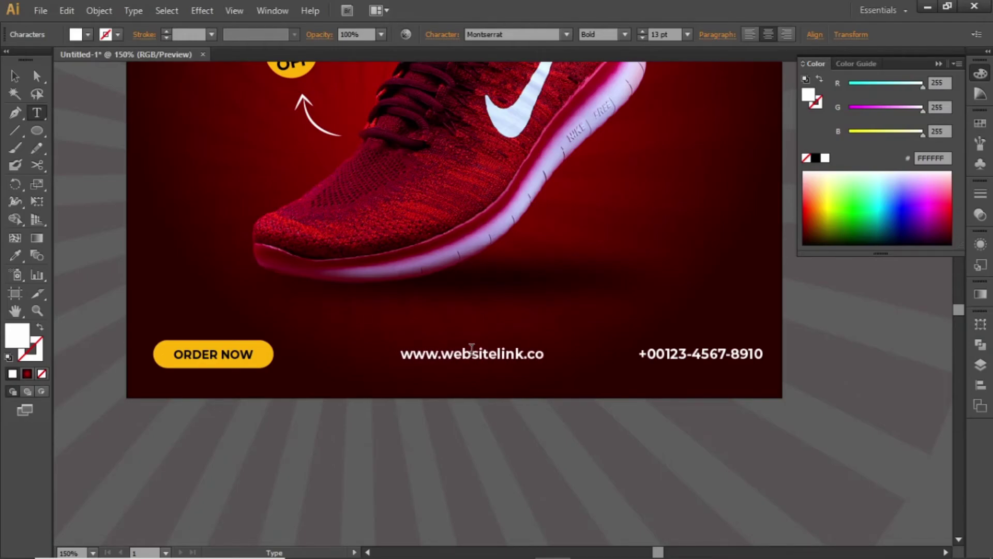
pyautogui.write('m')
pyautogui.press('Escape')
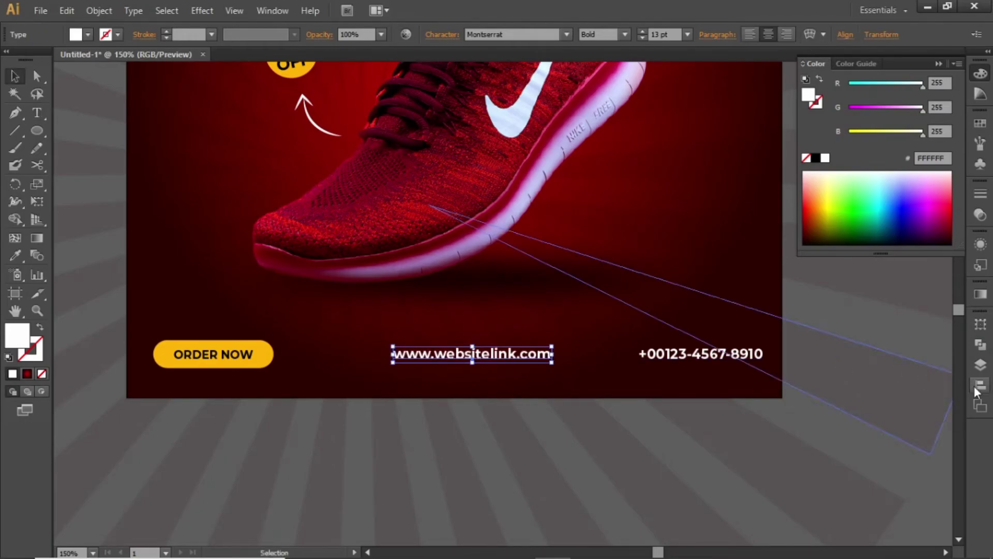
pyautogui.click(980, 385)
pyautogui.click(838, 349)
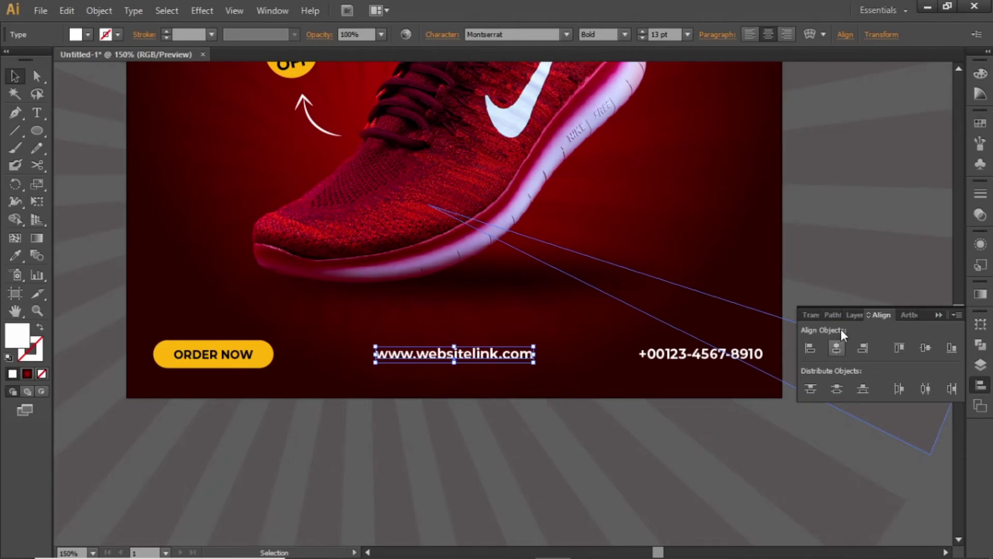
pyautogui.click(800, 293)
# Step: Move the button, website and phone number row down together and fit the banner in view
pyautogui.click(708, 359)
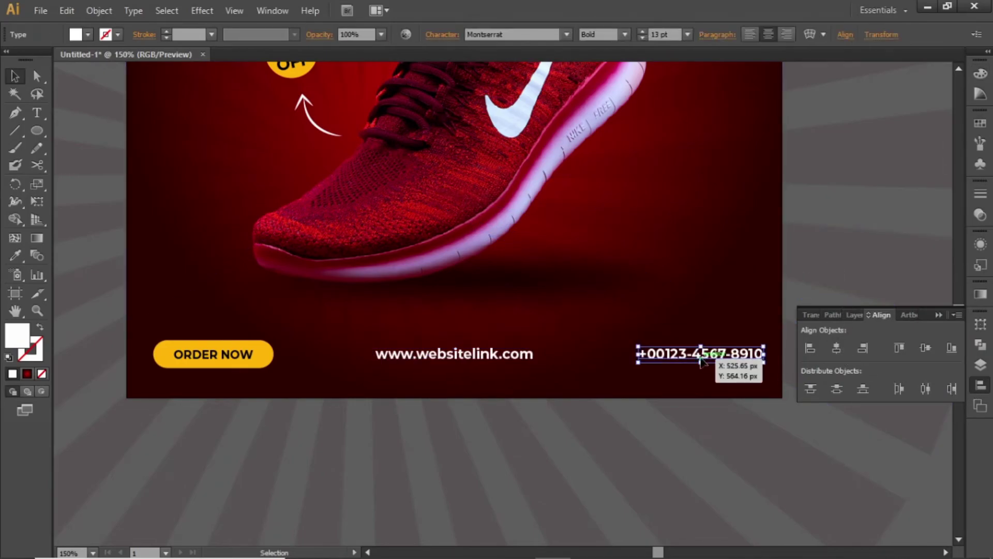
pyautogui.keyDown('shift'); pyautogui.click(521, 353); pyautogui.keyUp('shift')
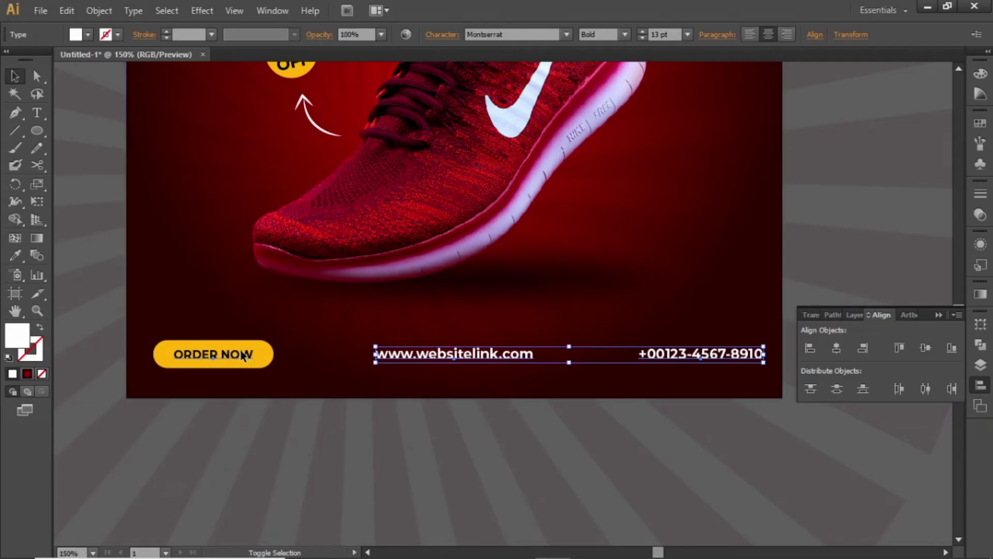
pyautogui.keyDown('shift'); pyautogui.click(261, 355); pyautogui.keyUp('shift')
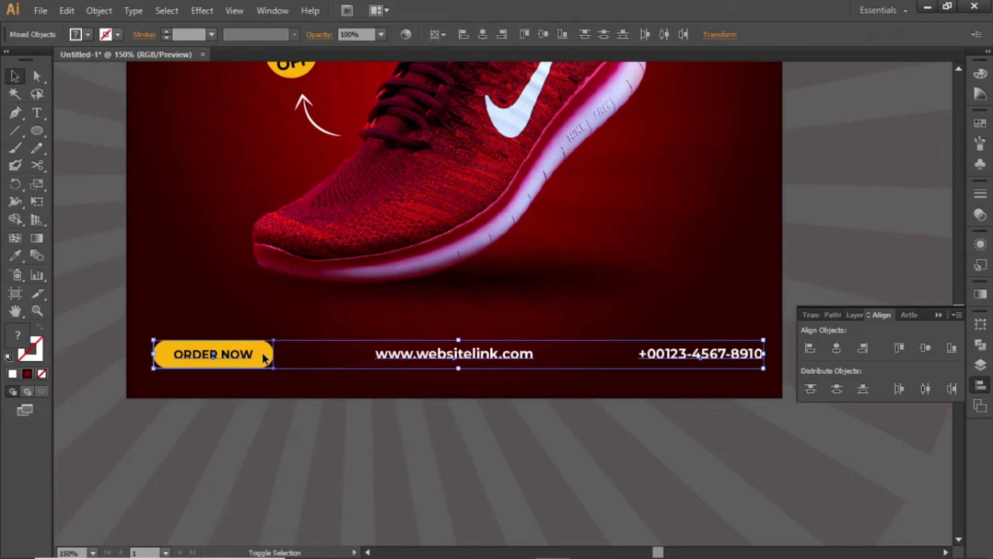
pyautogui.moveTo(267, 356); pyautogui.dragTo(267, 362)
pyautogui.press('Down')
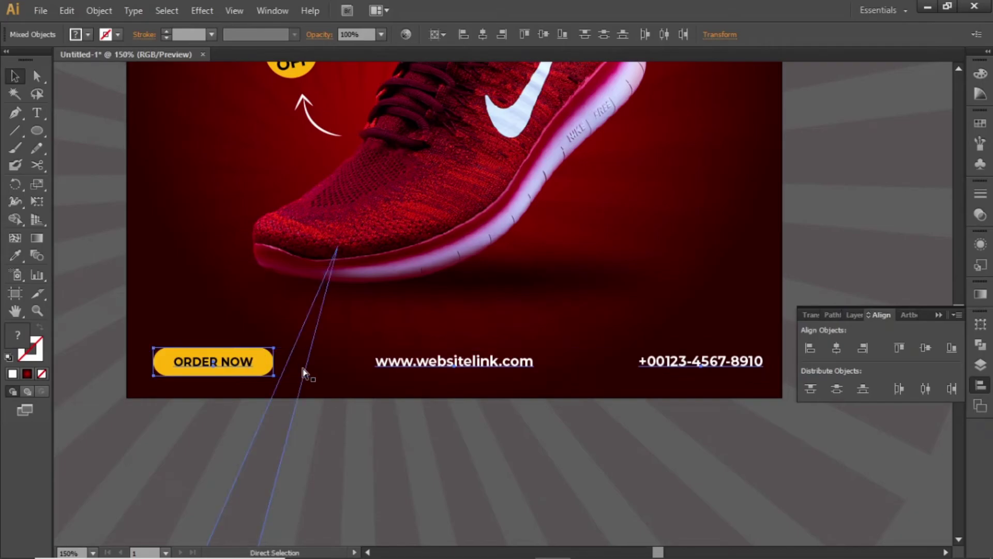
pyautogui.hotkey('ctrl', '0')
pyautogui.click(866, 153)
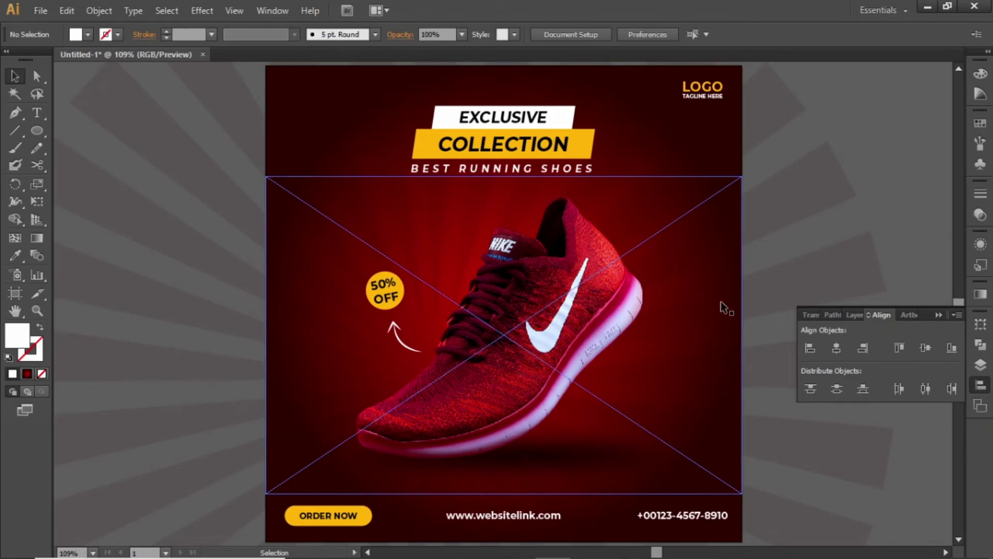
# Step: Zoom in beside the shoe's heel, draw a white circle and shrink it to a small dot
pyautogui.press('z')
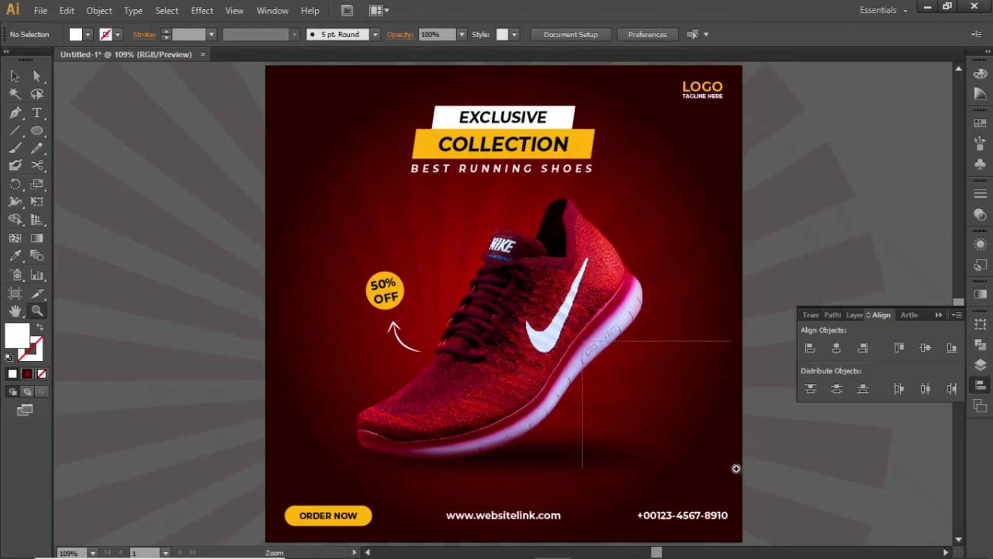
pyautogui.moveTo(735, 468); pyautogui.dragTo(760, 483)
pyautogui.press('v')
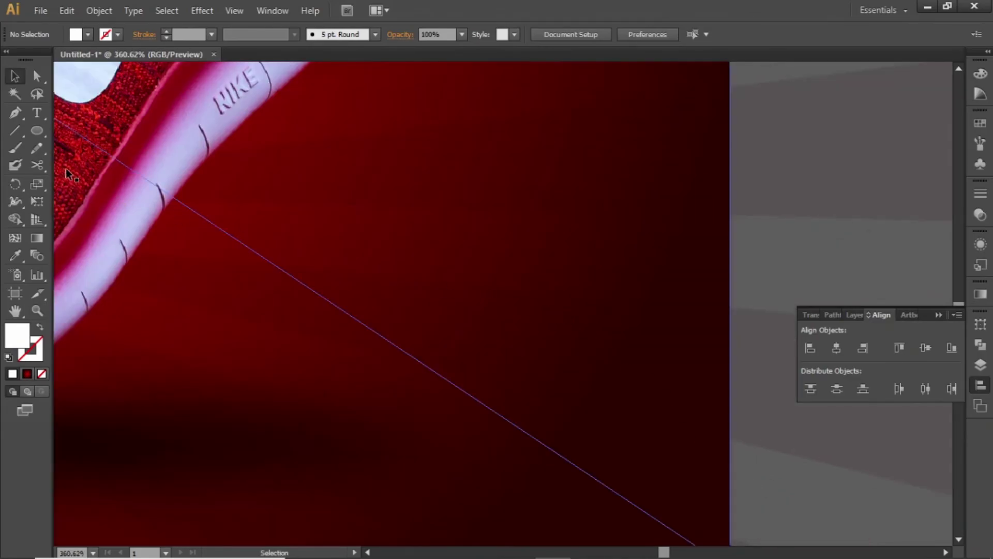
pyautogui.click(36, 129)
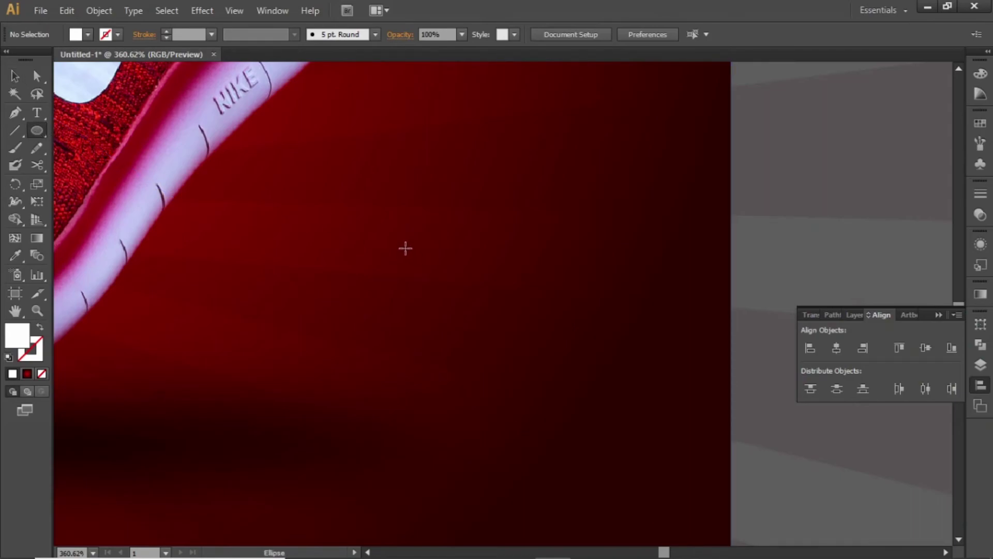
pyautogui.moveTo(405, 247); pyautogui.dragTo(454, 297)
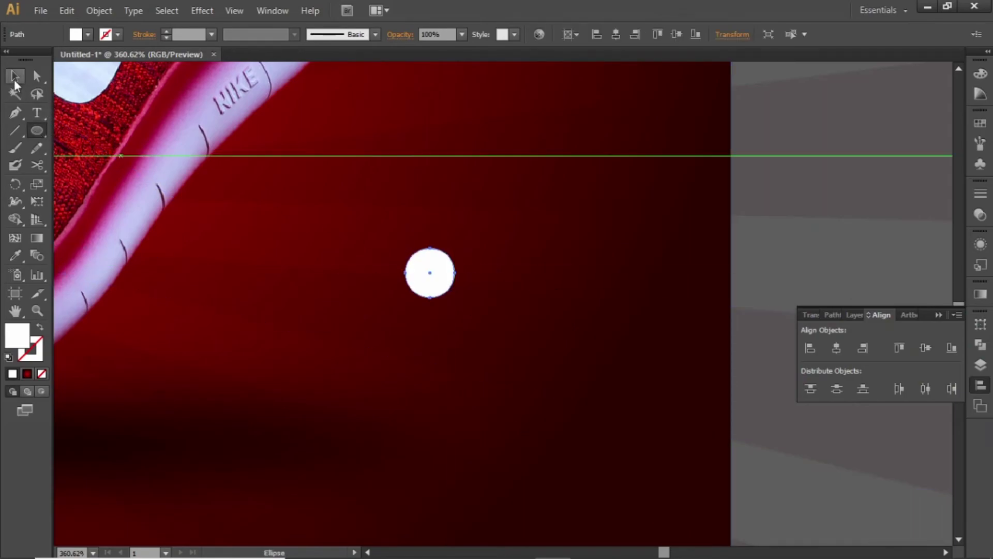
pyautogui.click(15, 78)
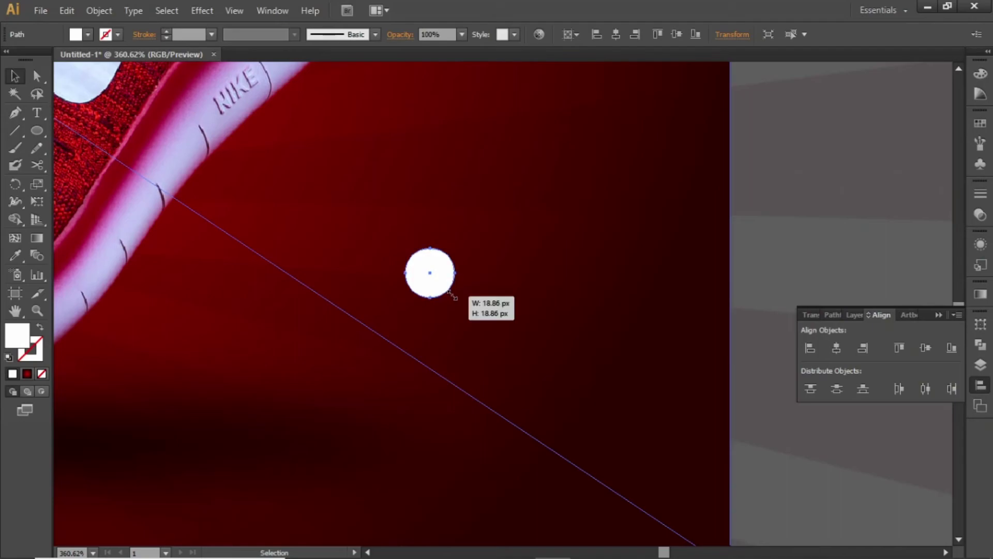
pyautogui.moveTo(455, 295); pyautogui.dragTo(411, 256)
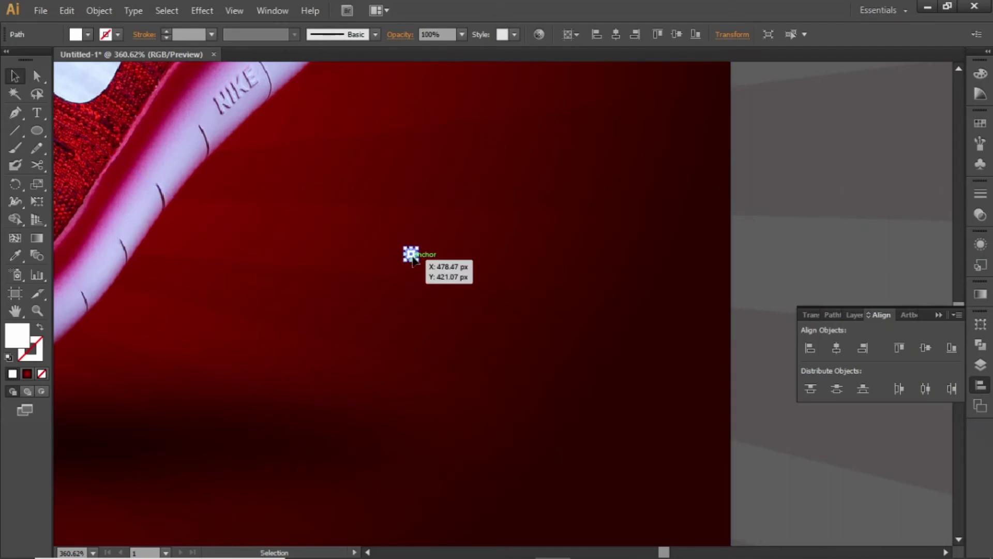
# Step: Copy the dot twice, 10 px apart horizontally, and group the three dots
pyautogui.rightClick(413, 254)
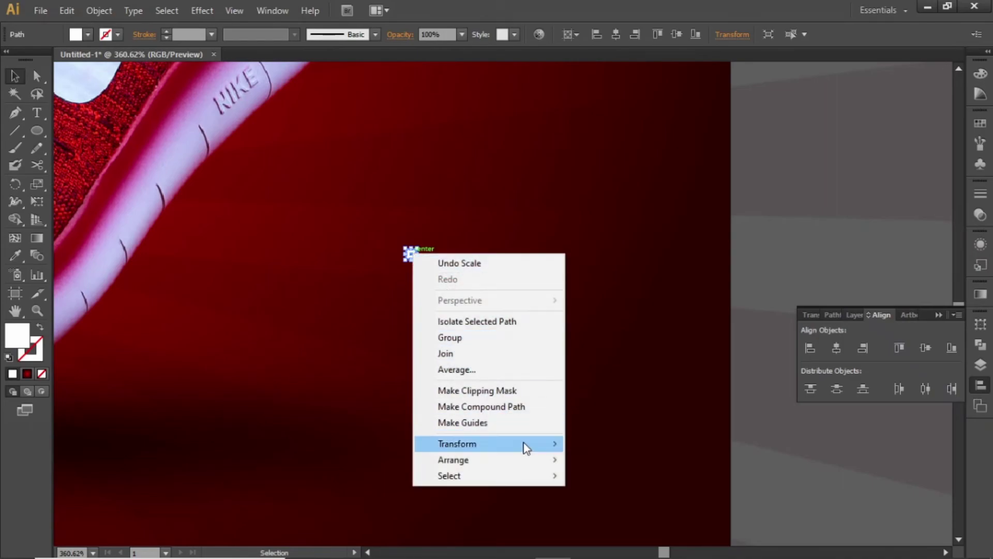
pyautogui.moveTo(457, 444)
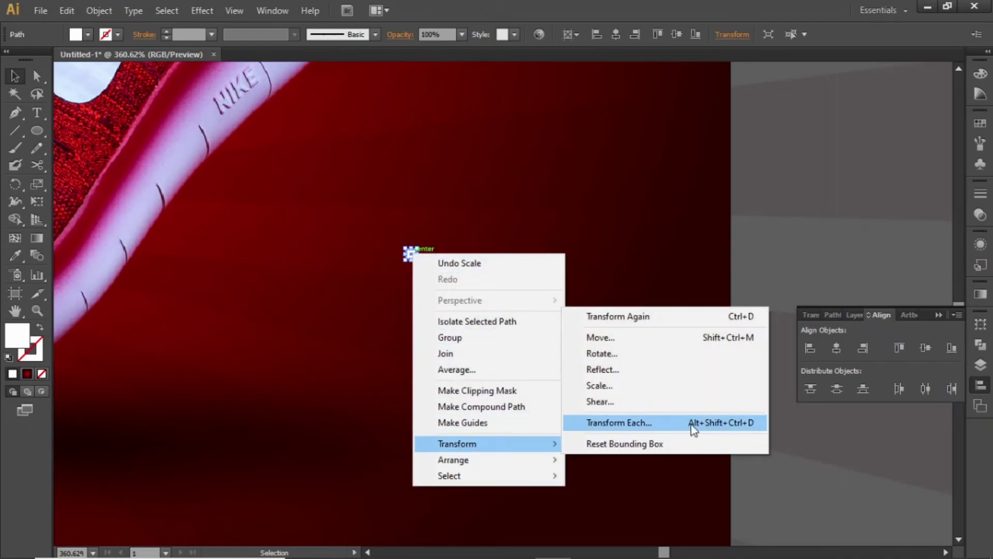
pyautogui.click(682, 424)
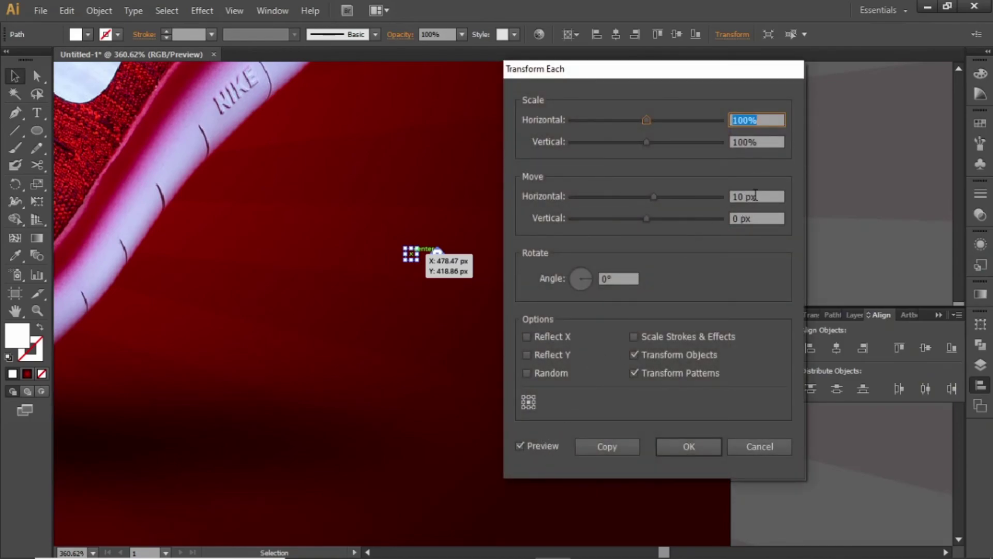
pyautogui.click(608, 446)
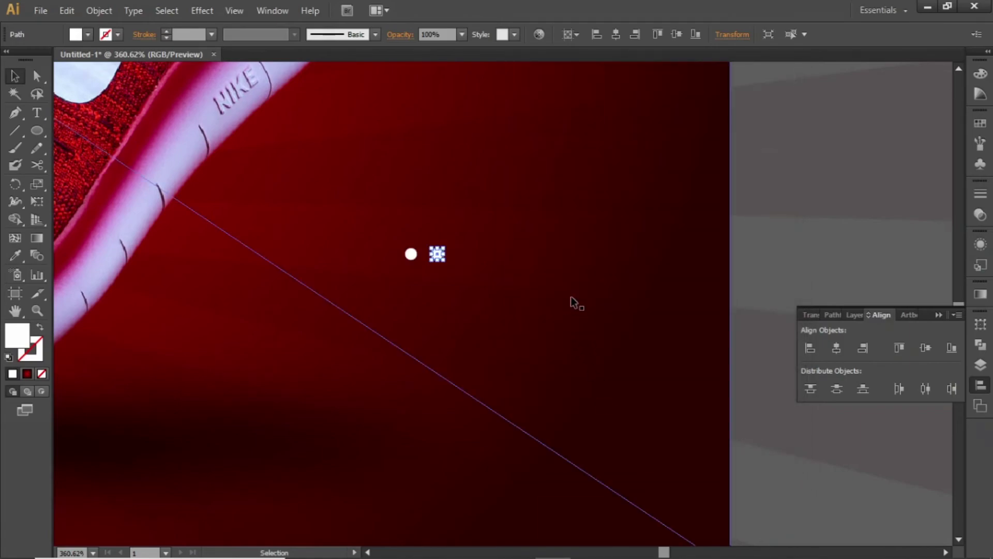
pyautogui.hotkey('ctrl', 'd')
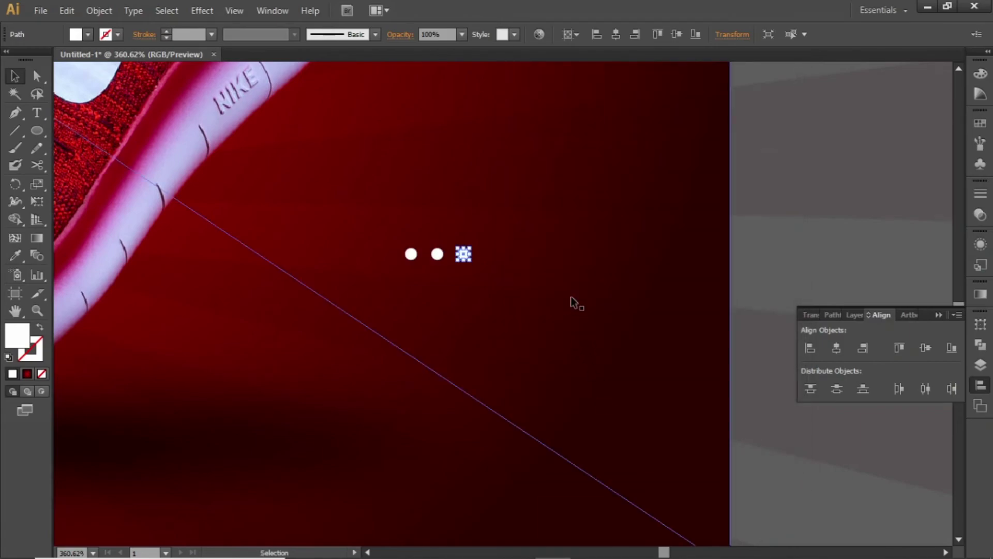
pyautogui.click(784, 274)
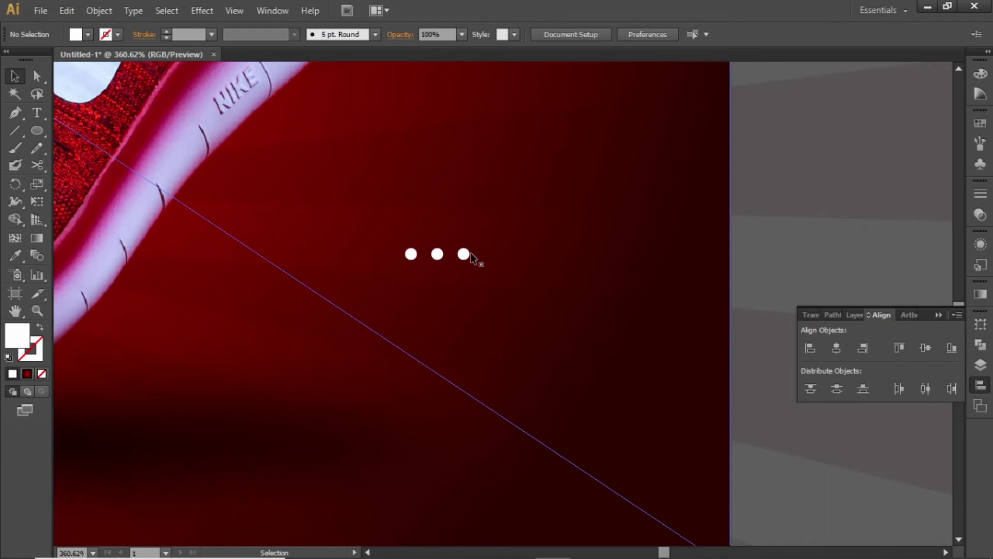
pyautogui.moveTo(471, 256); pyautogui.dragTo(417, 256)
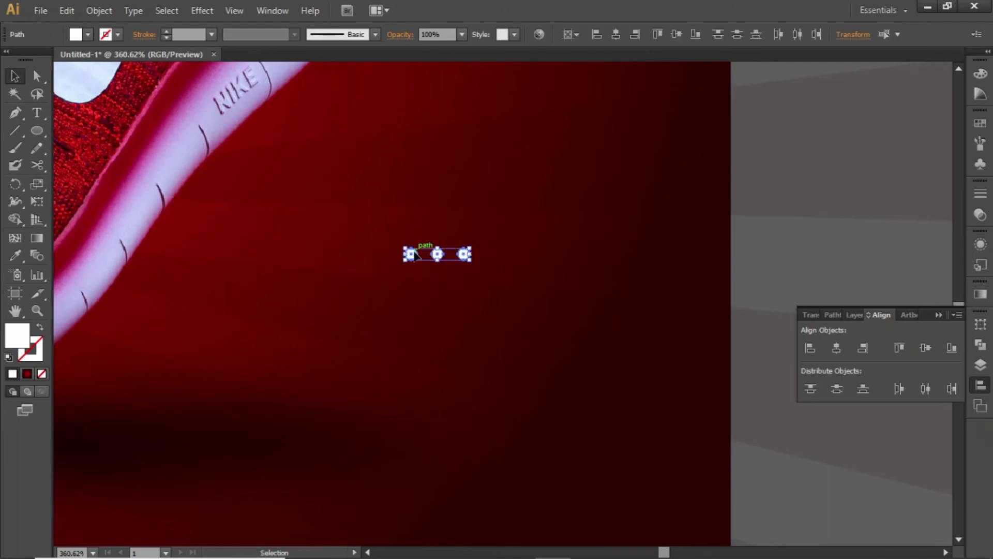
pyautogui.hotkey('ctrl', 'g')
# Step: Repeat the dot row downward with Transform Each copies, 0 px horizontal and 10 px vertical
pyautogui.rightClick(411, 252)
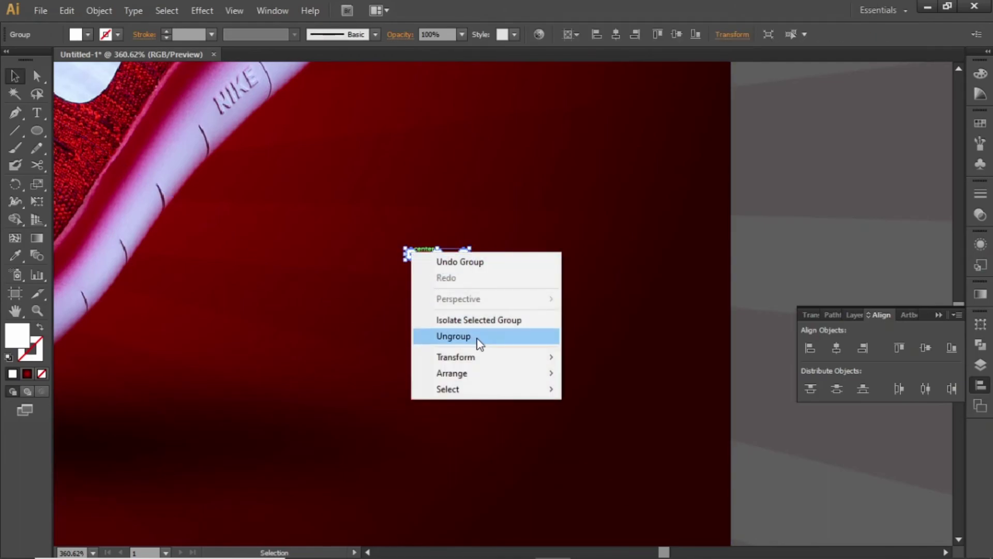
pyautogui.moveTo(481, 357)
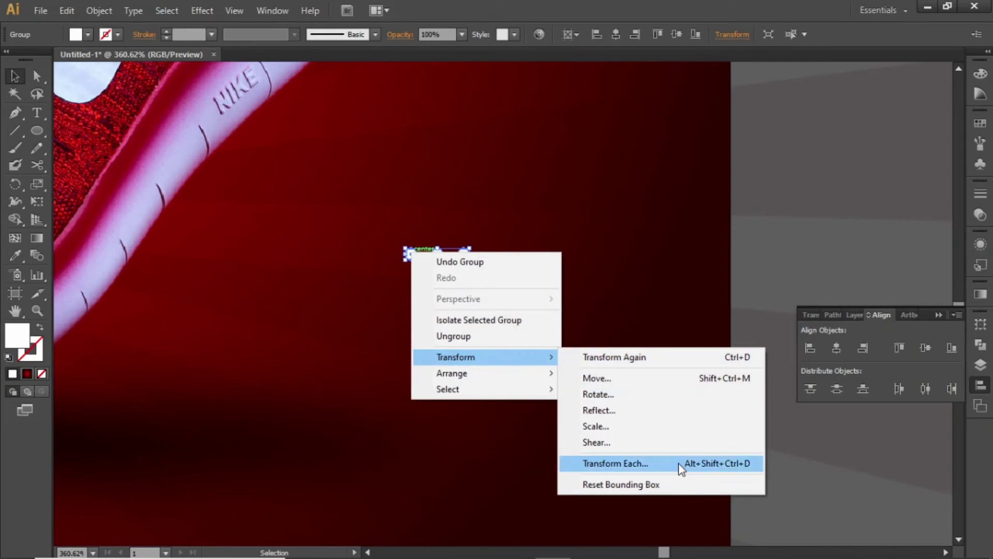
pyautogui.click(679, 464)
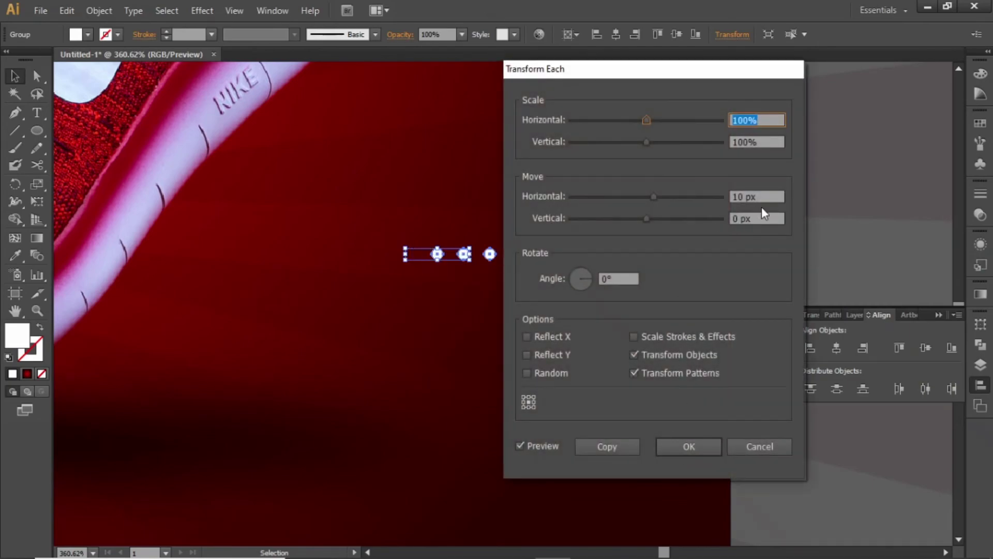
pyautogui.click(776, 198)
pyautogui.hotkey('shift', 'Down')
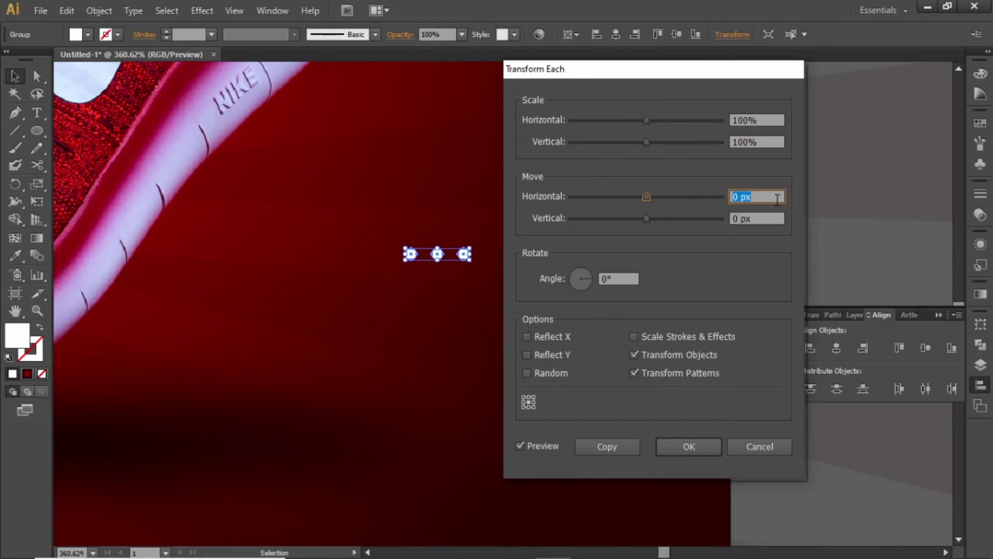
pyautogui.click(772, 219)
pyautogui.hotkey('shift', 'Up')
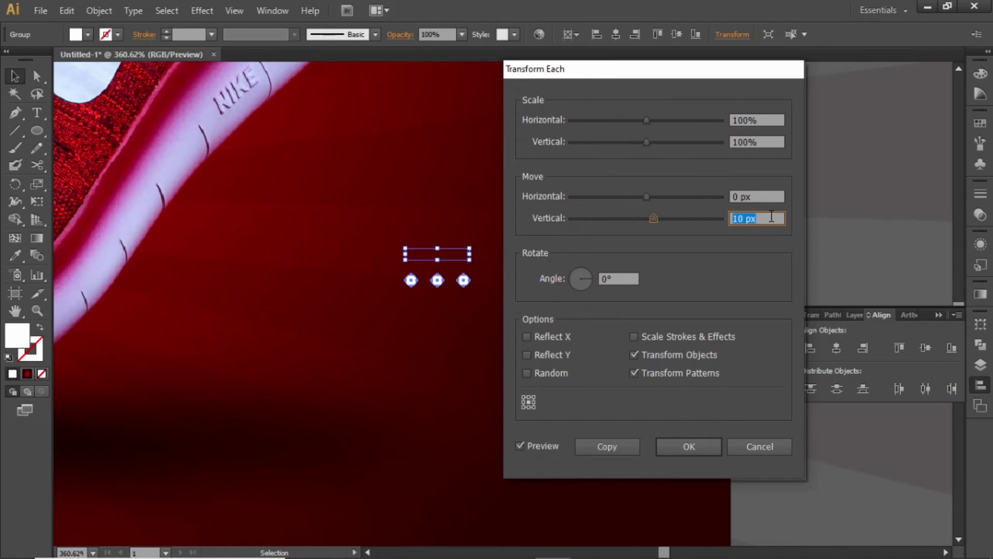
pyautogui.click(606, 446)
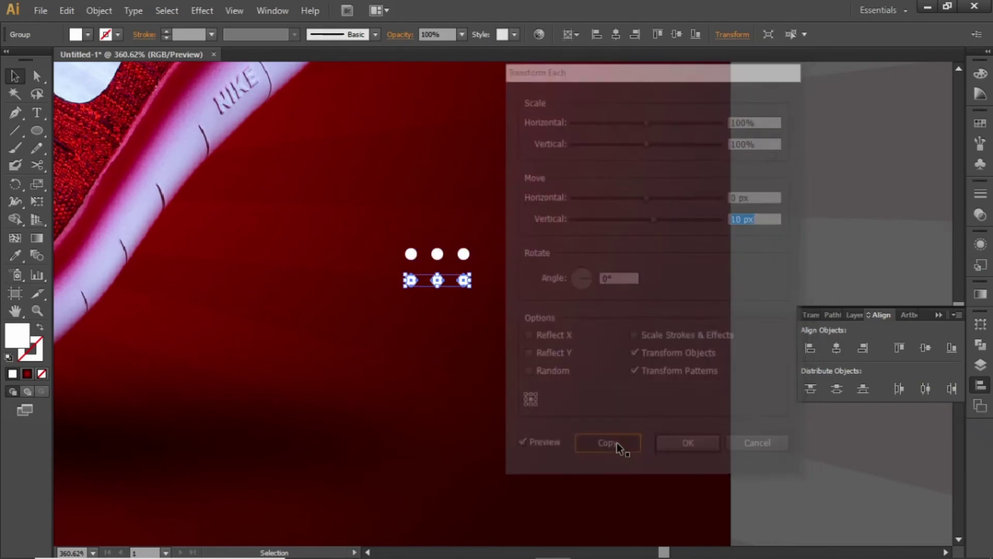
pyautogui.hotkey('ctrl', 'd')
pyautogui.hotkey('ctrl', 'd')
pyautogui.hotkey('ctrl', 'd')
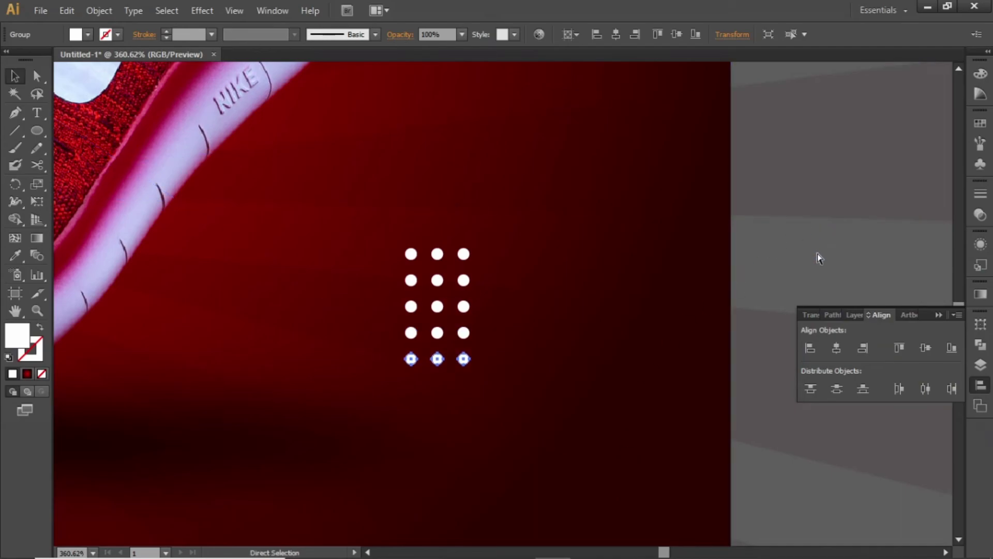
pyautogui.hotkey('ctrl', 'd')
pyautogui.hotkey('ctrl', 'd')
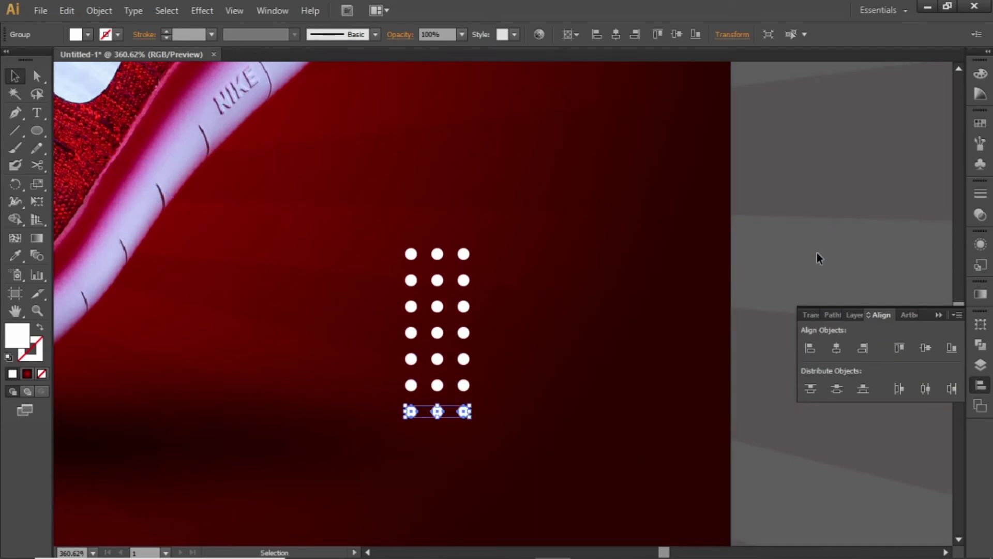
# Step: Select every row of dots and set the grid's opacity to 30%
pyautogui.keyDown('shift'); pyautogui.click(463, 385); pyautogui.keyUp('shift')
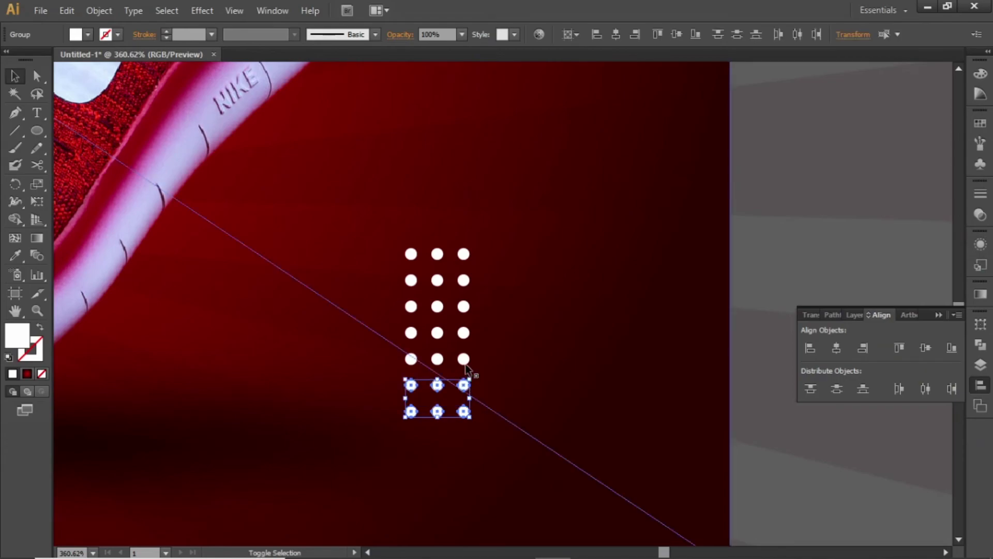
pyautogui.keyDown('shift'); pyautogui.click(463, 358); pyautogui.keyUp('shift')
pyautogui.keyDown('shift'); pyautogui.click(464, 332); pyautogui.keyUp('shift')
pyautogui.keyDown('shift'); pyautogui.click(464, 306); pyautogui.keyUp('shift')
pyautogui.keyDown('shift'); pyautogui.click(464, 280); pyautogui.keyUp('shift')
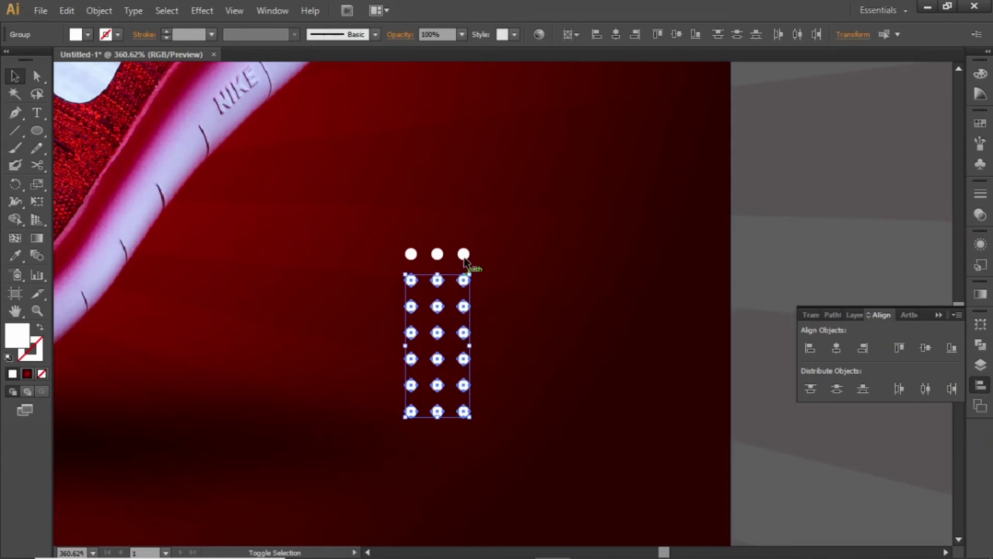
pyautogui.keyDown('shift'); pyautogui.click(463, 253); pyautogui.keyUp('shift')
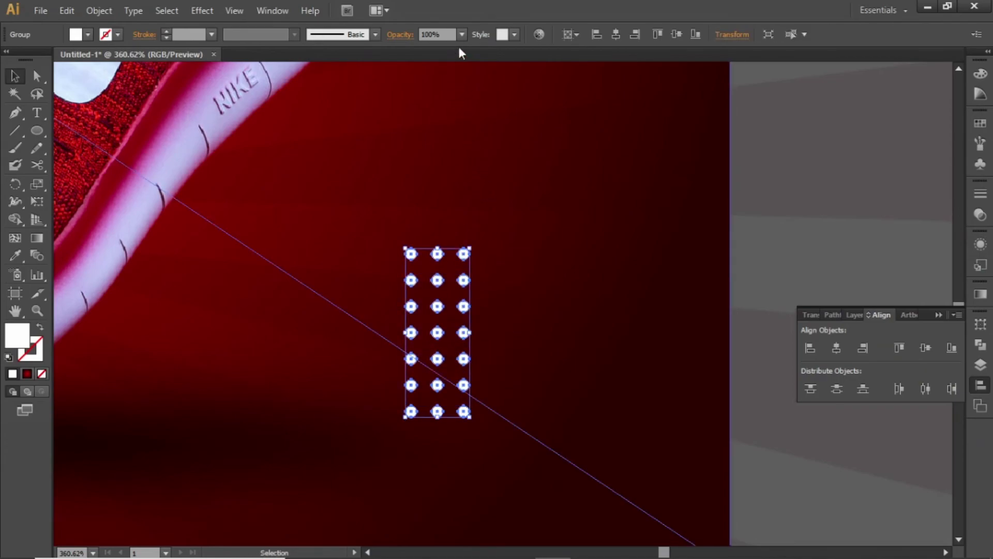
pyautogui.click(461, 34)
pyautogui.click(483, 98)
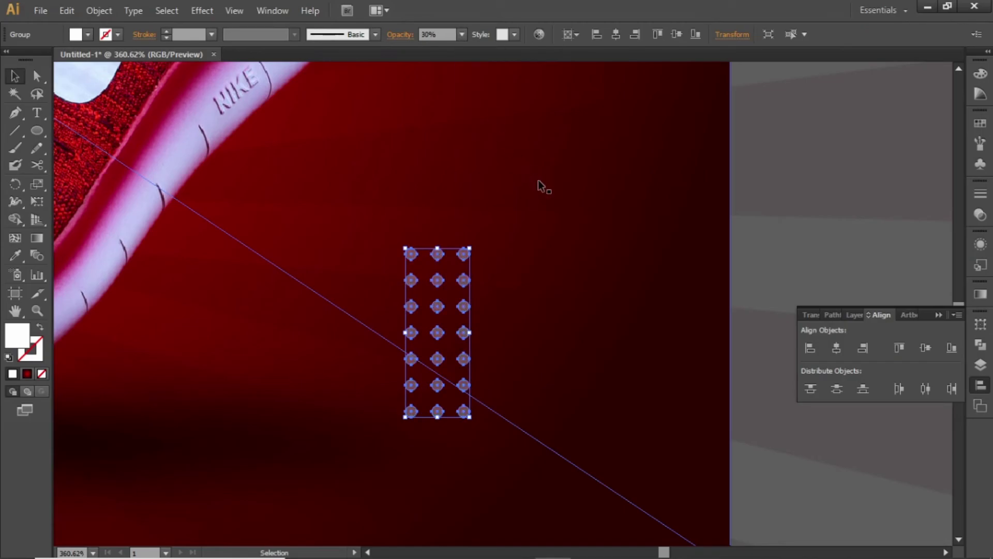
# Step: Move the dot grid up and to the right, beside the shoe's toe
pyautogui.hotkey('ctrl', '0')
pyautogui.click(881, 168)
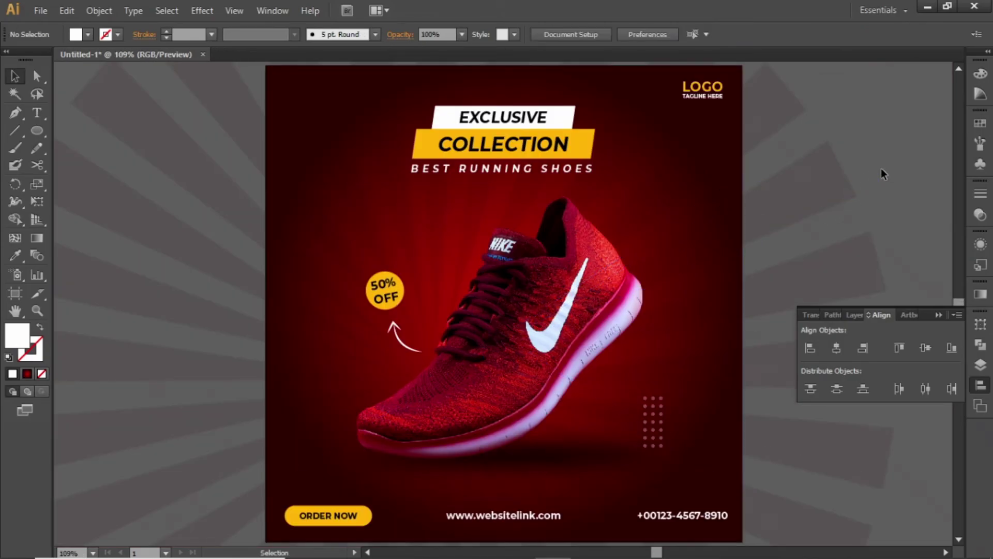
pyautogui.moveTo(662, 419)
pyautogui.mouseDown()
pyautogui.moveTo(721, 366)
pyautogui.moveTo(721, 400)
pyautogui.mouseUp()
pyautogui.click(904, 190)
# Step: Place a copy of the dot grid in the banner's upper left
pyautogui.click(712, 404)
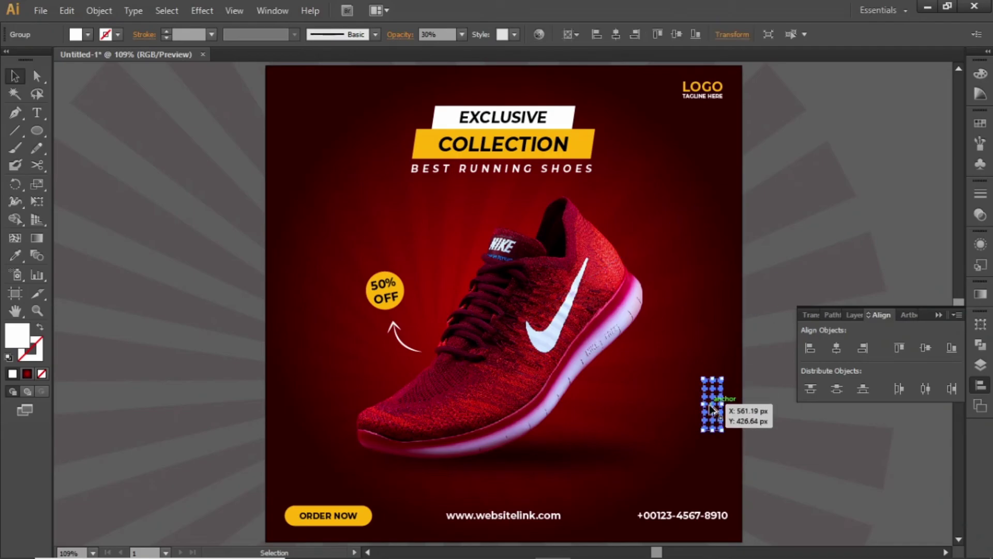
pyautogui.moveTo(712, 404); pyautogui.dragTo(301, 223)
pyautogui.click(167, 199)
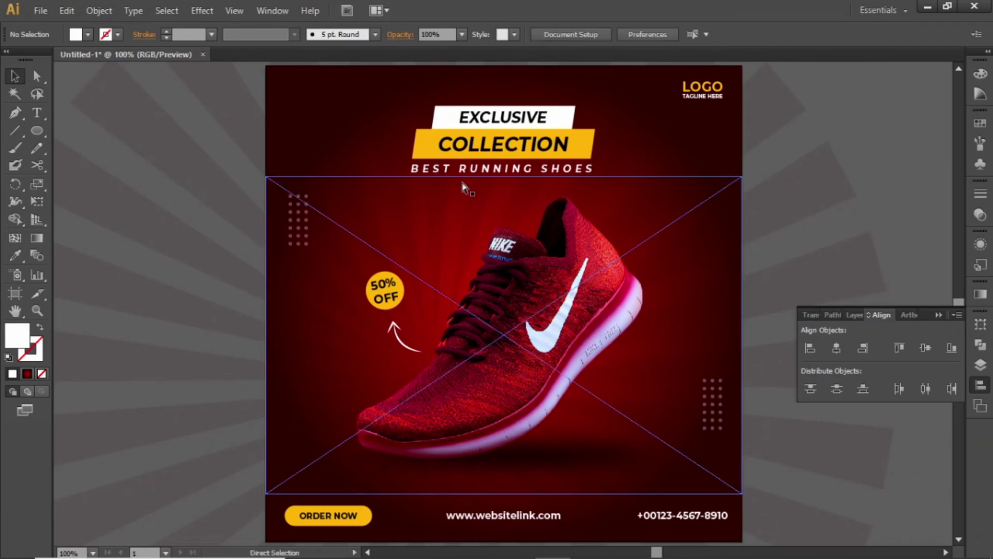
pyautogui.hotkey('ctrl', '1')
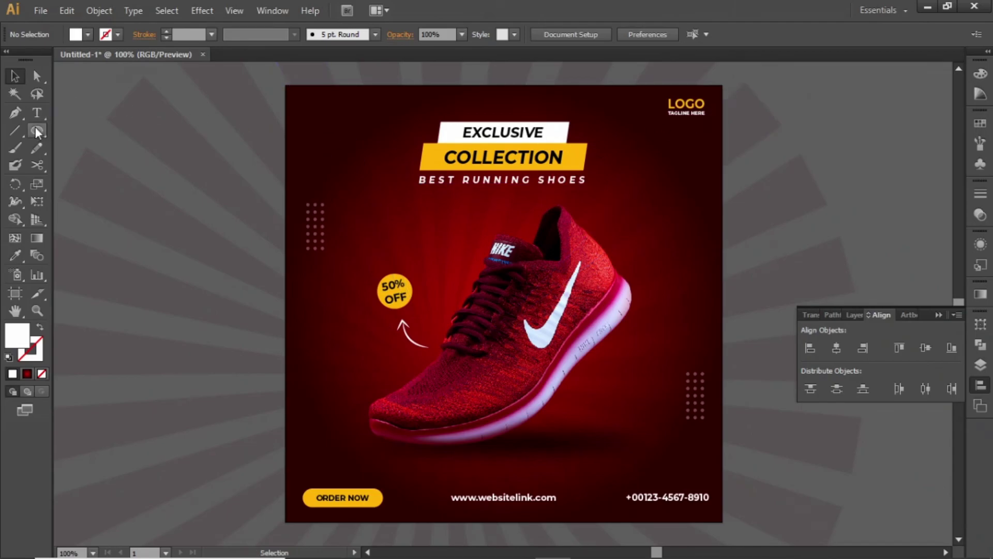
# Step: Draw a rectangle covering the entire square artboard
pyautogui.moveTo(35, 131); pyautogui.dragTo(86, 126)
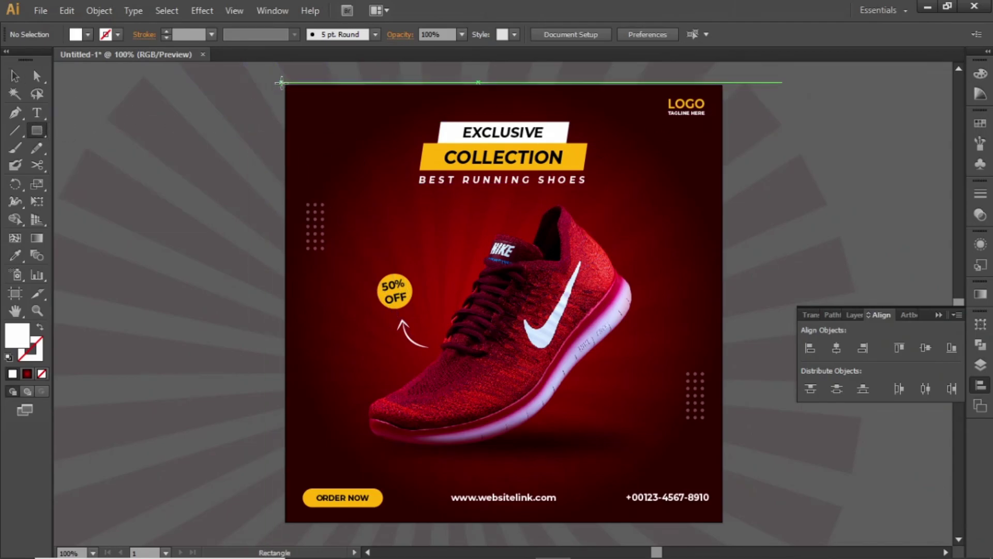
pyautogui.moveTo(285, 82); pyautogui.dragTo(722, 516)
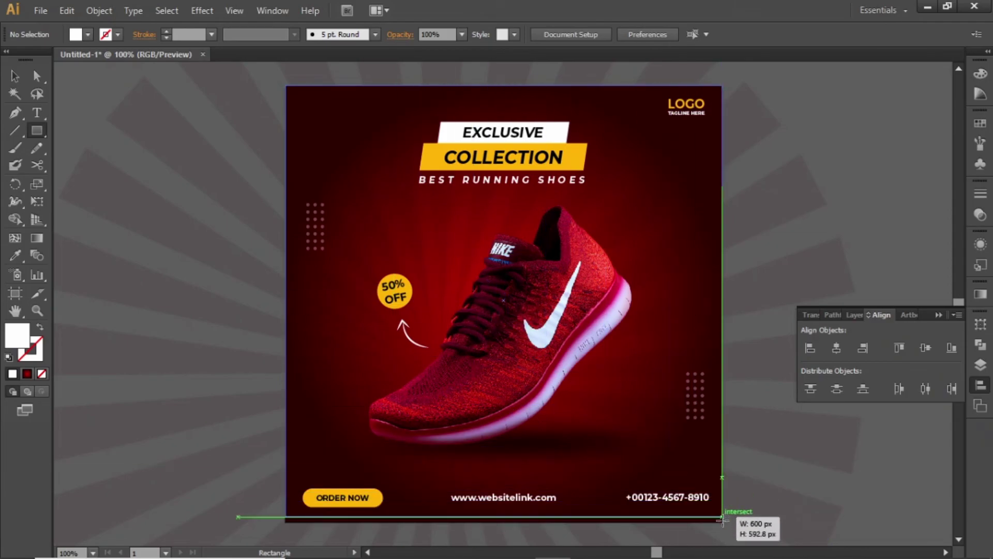
pyautogui.moveTo(721, 519); pyautogui.dragTo(721, 519)
pyautogui.click(15, 76)
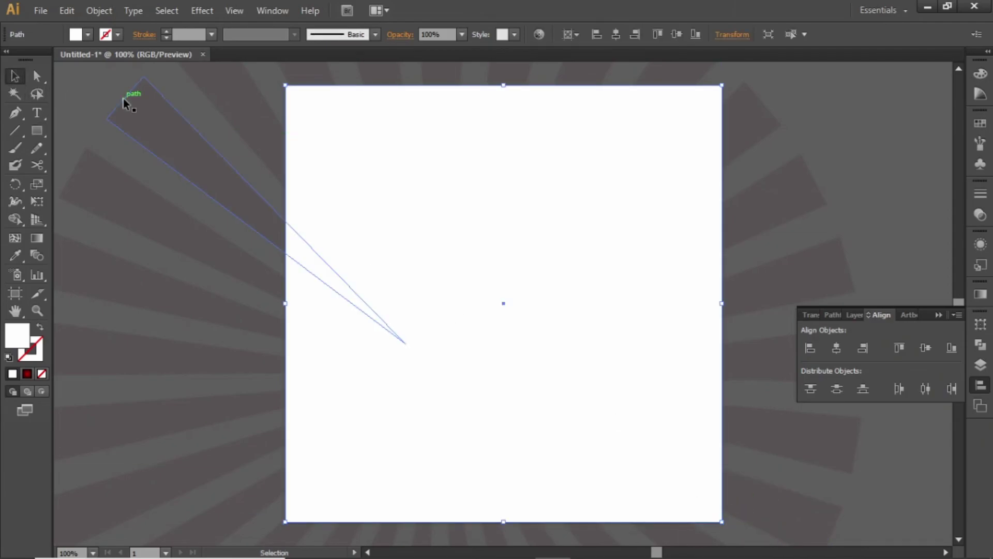
# Step: Select all artwork and make a clipping mask with the artboard rectangle
pyautogui.hotkey('ctrl', 'a')
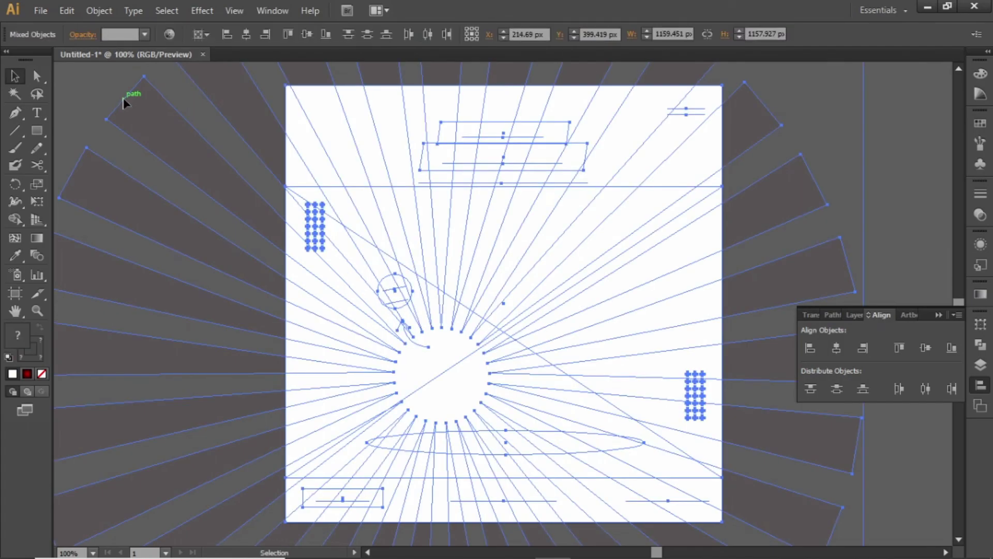
pyautogui.click(100, 11)
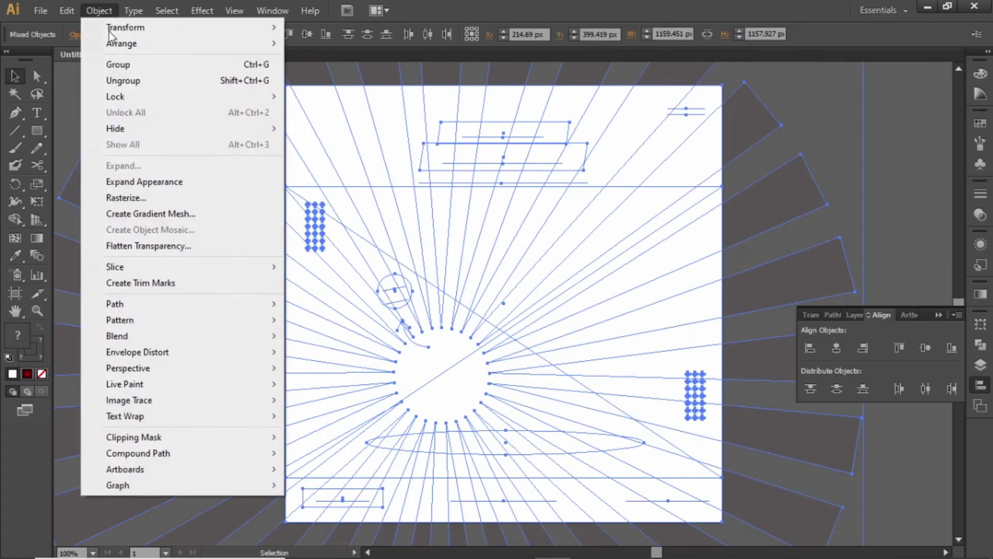
pyautogui.moveTo(133, 437)
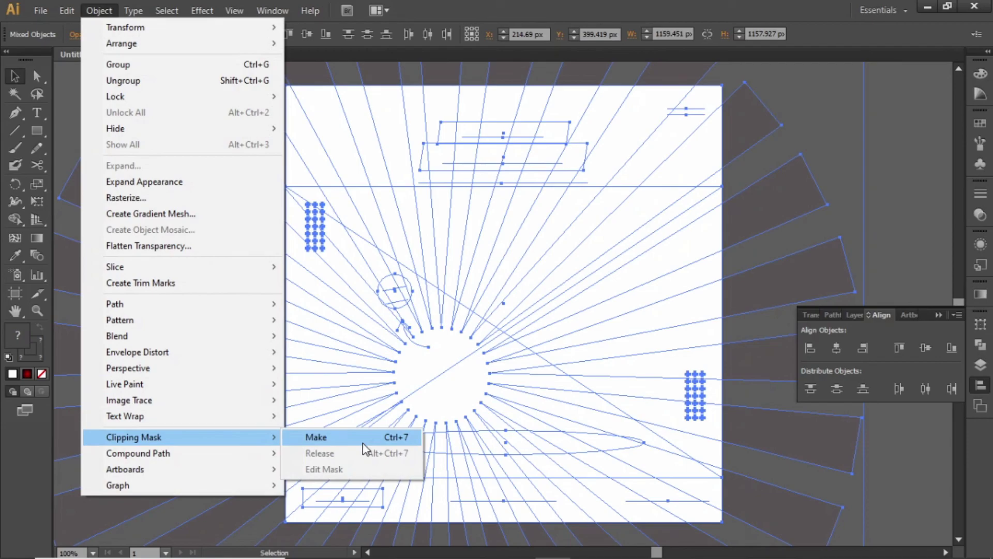
pyautogui.click(362, 440)
pyautogui.click(804, 225)
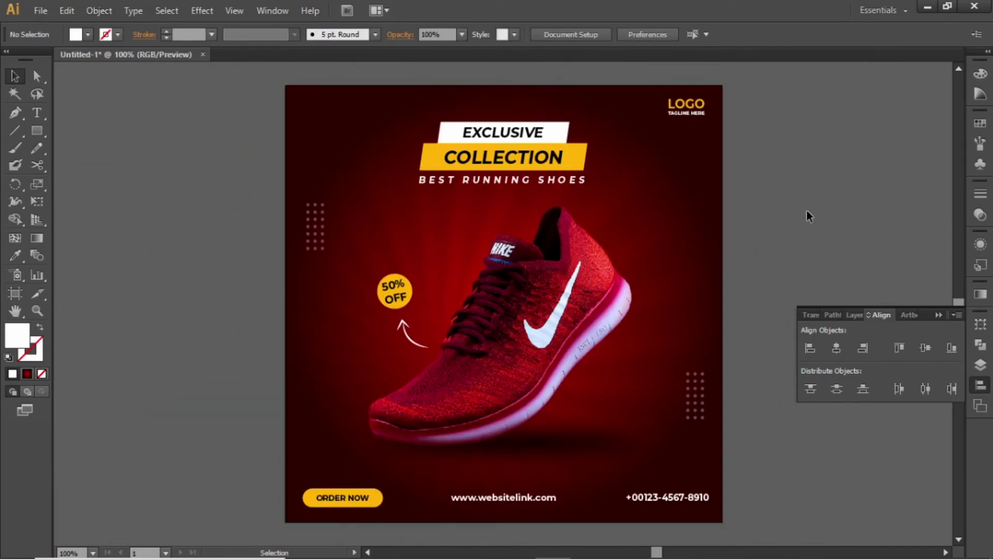